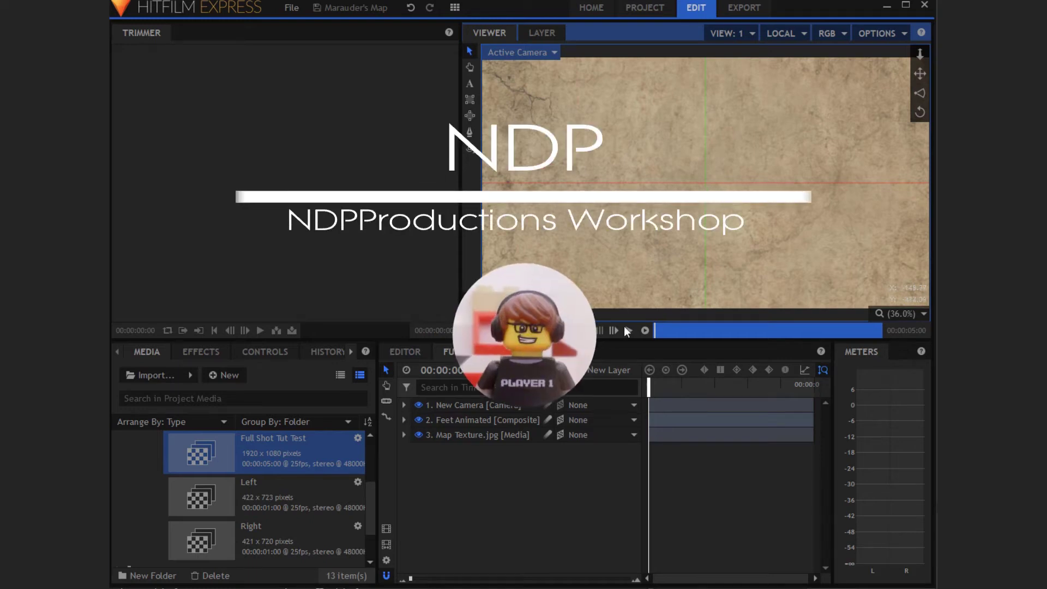
# - Play the Full Shot Tut Test composite to watch the shoe prints appear across the map
pyautogui.click(627, 330)
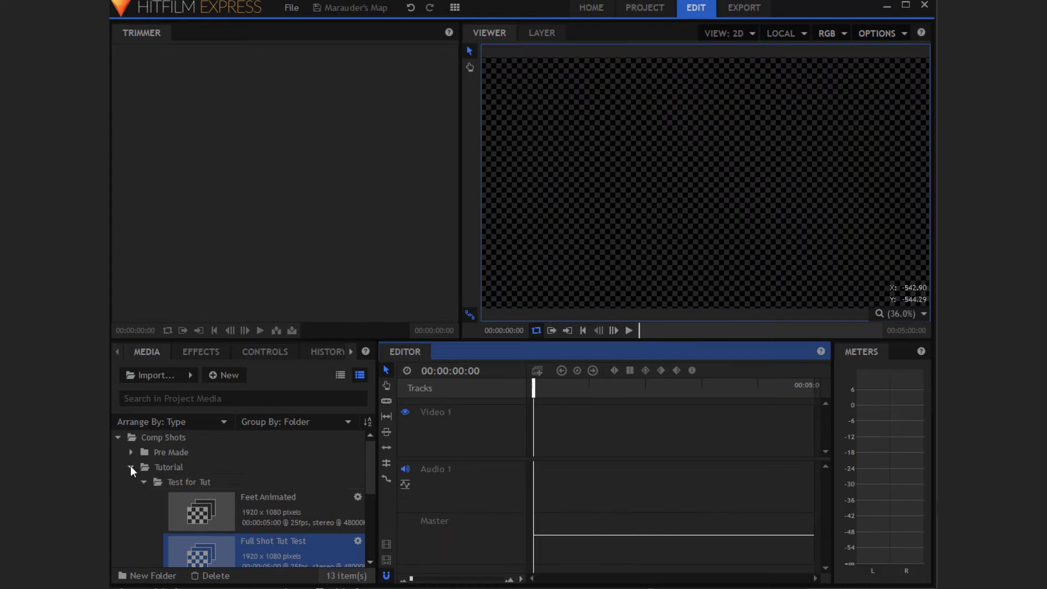
# - Collapse Comp Shots, expand Images, and preview Map Texture.jpg and Shoe Prints.png in the Trimmer
pyautogui.click(130, 467)
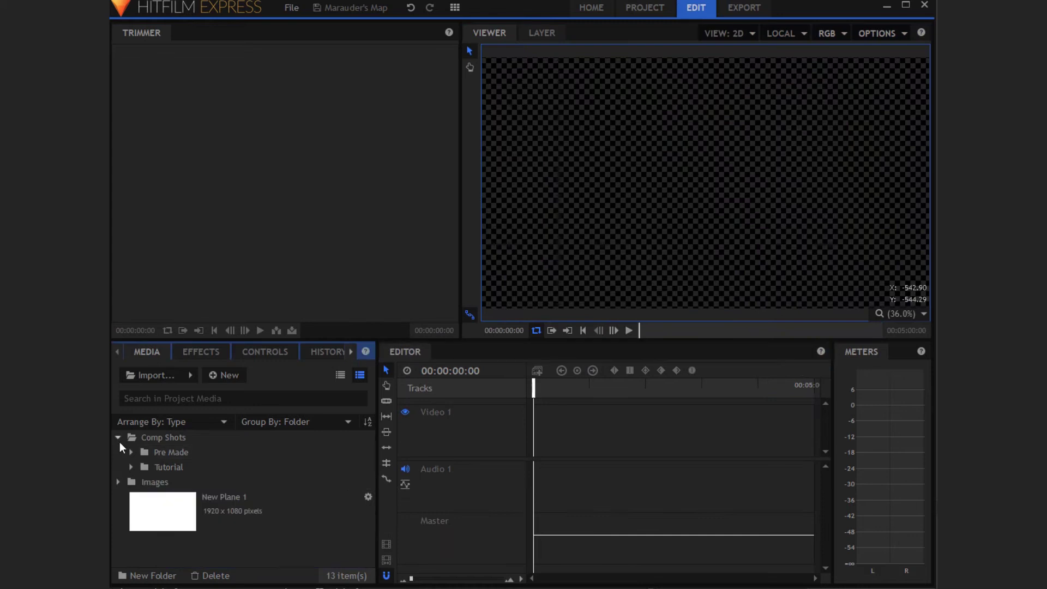
pyautogui.click(118, 439)
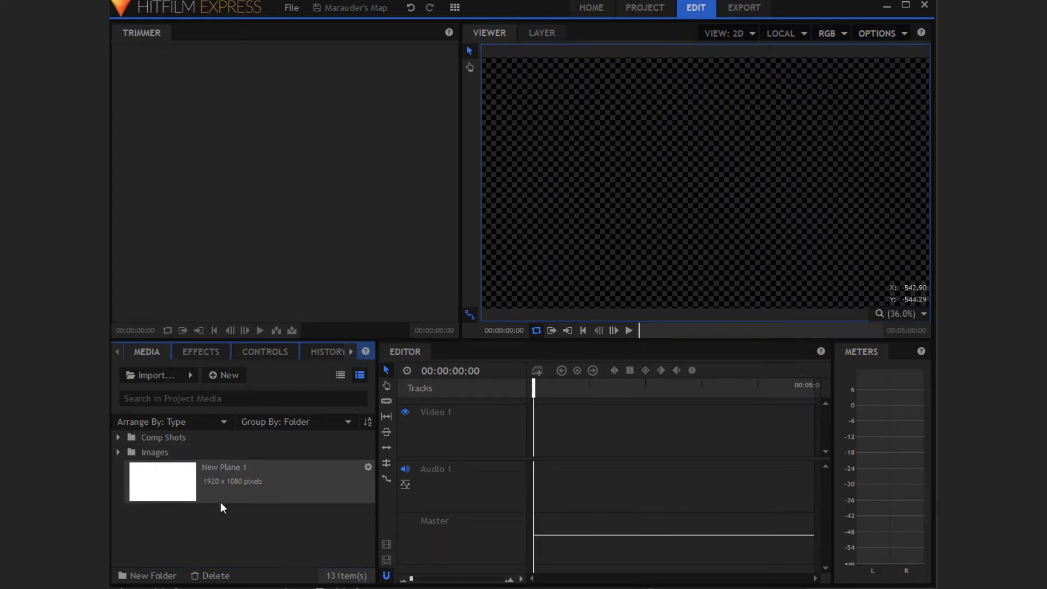
pyautogui.click(117, 451)
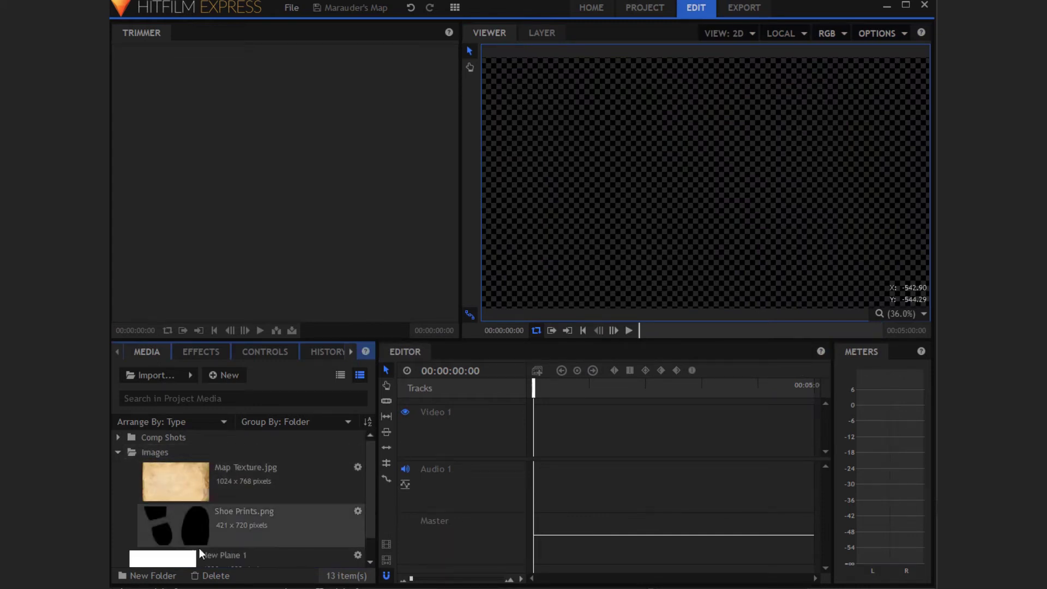
pyautogui.click(225, 507)
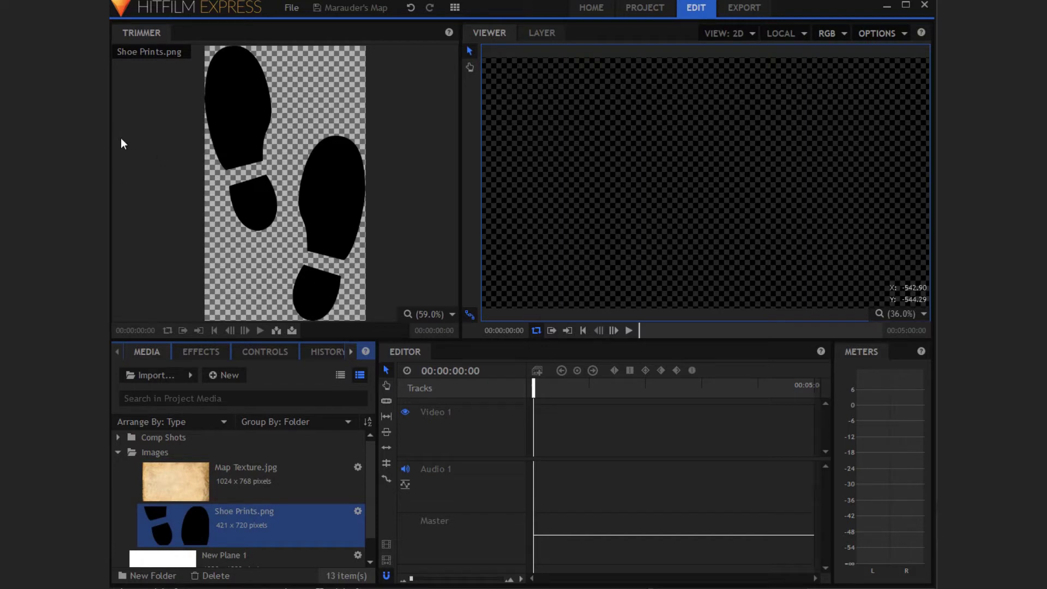
pyautogui.click(204, 494)
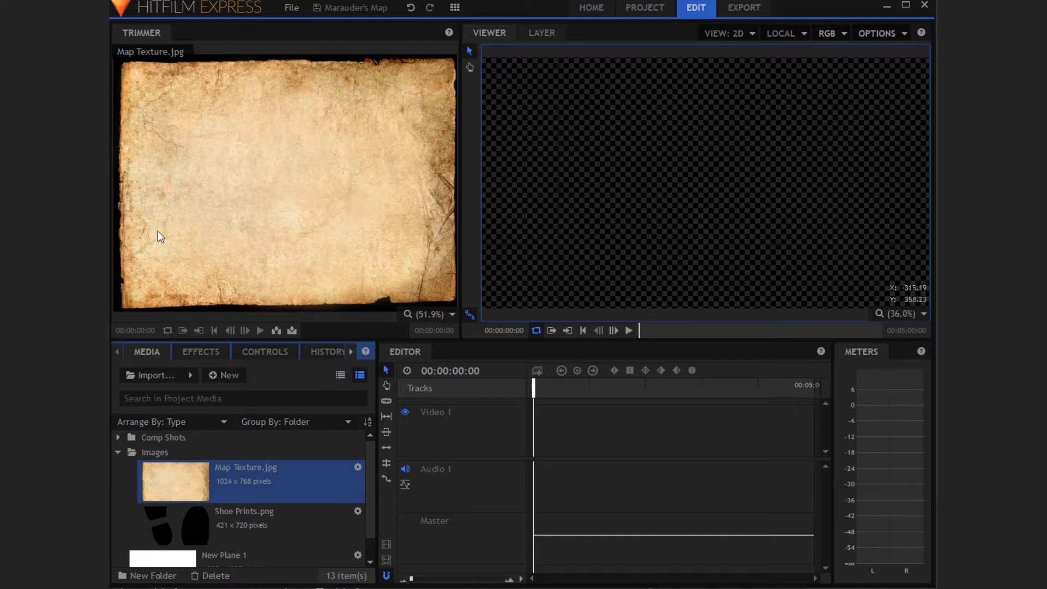
pyautogui.click(231, 510)
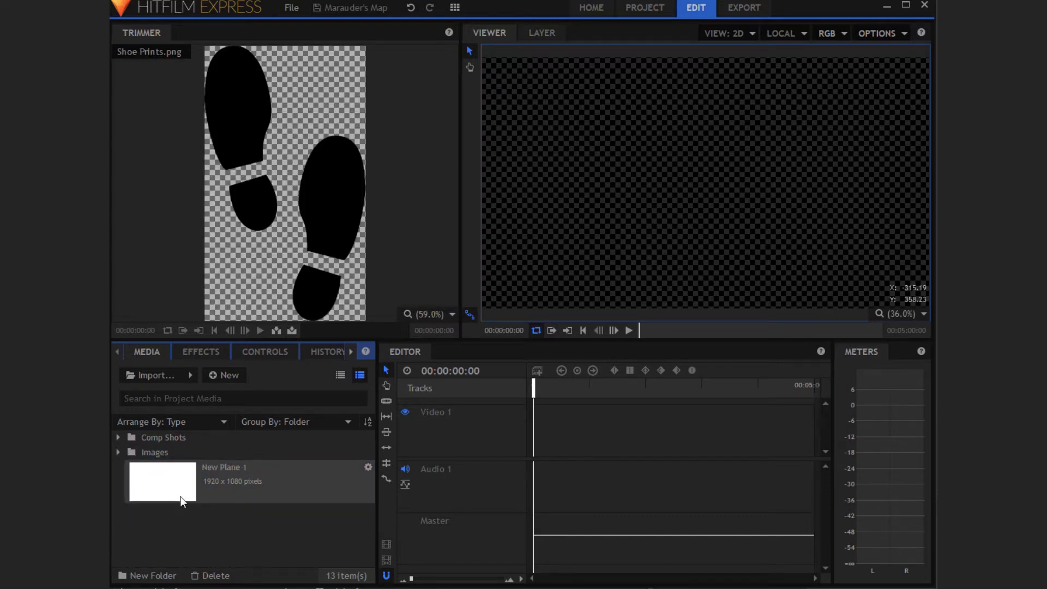
pyautogui.click(117, 453)
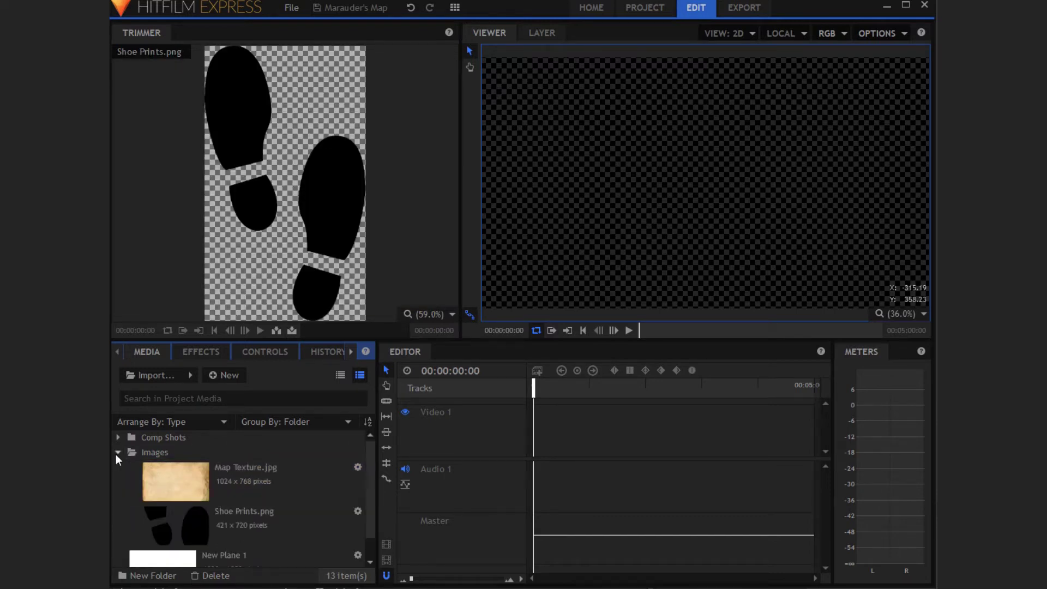
# - Make a composite shot from Shoe Prints.png named Left with duration 00:00:01:00
pyautogui.rightClick(249, 528)
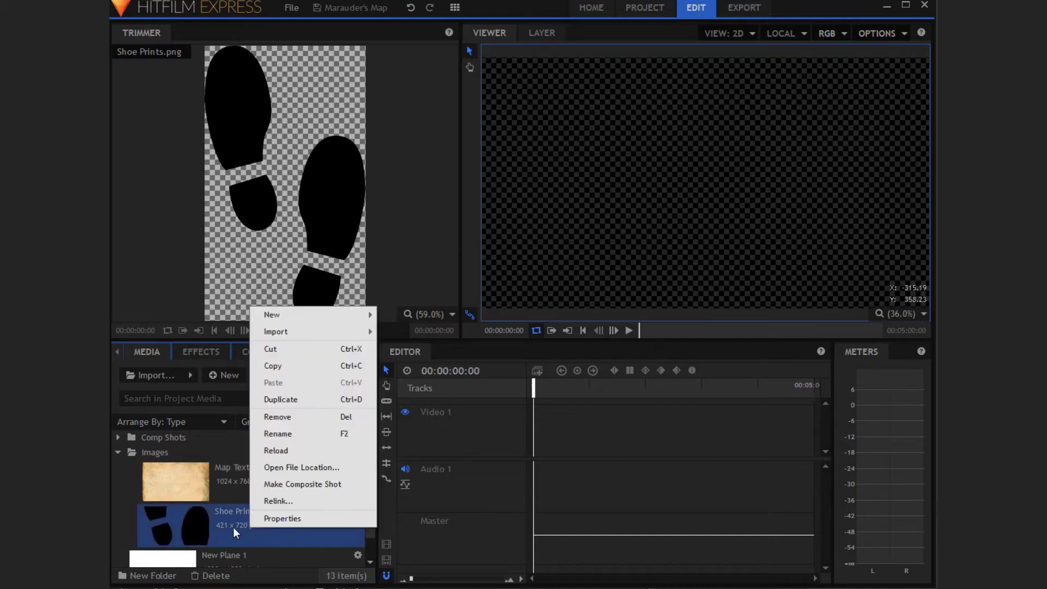
pyautogui.click(301, 484)
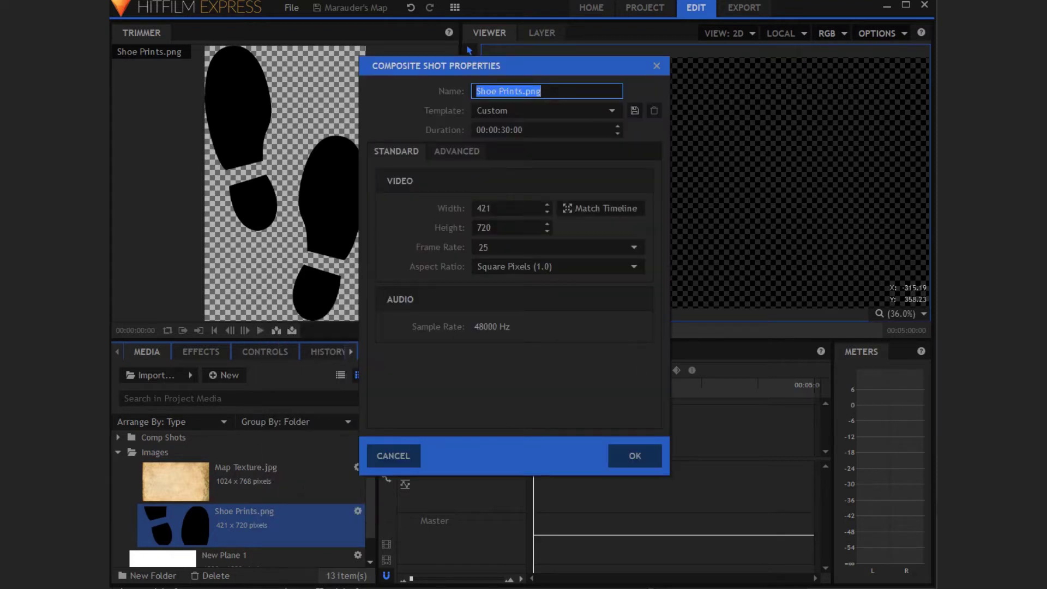
pyautogui.write('Left')
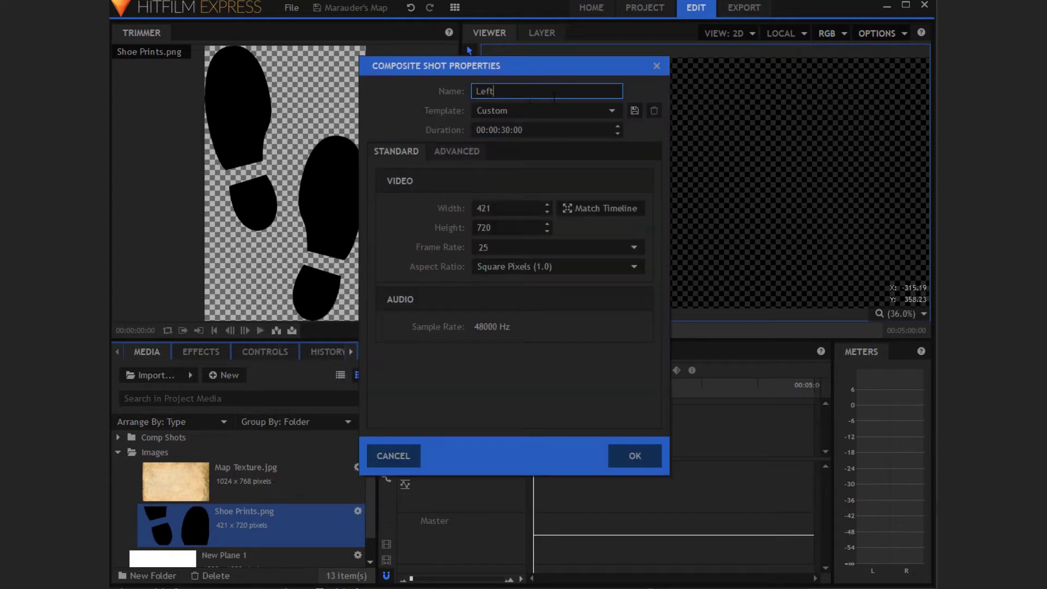
pyautogui.click(506, 130)
pyautogui.click(505, 130)
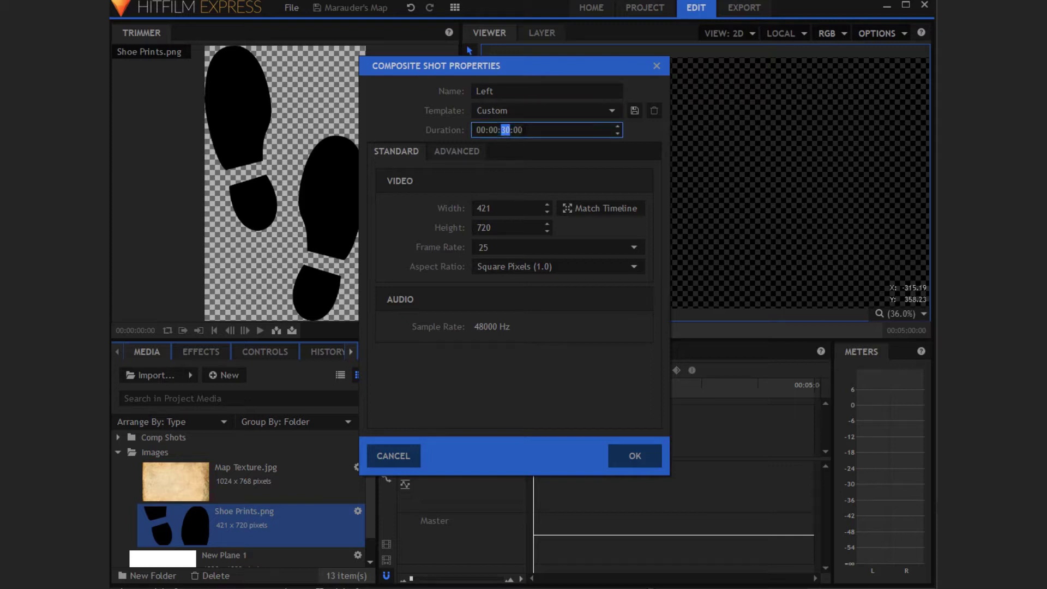
pyautogui.write('01')
pyautogui.click(636, 454)
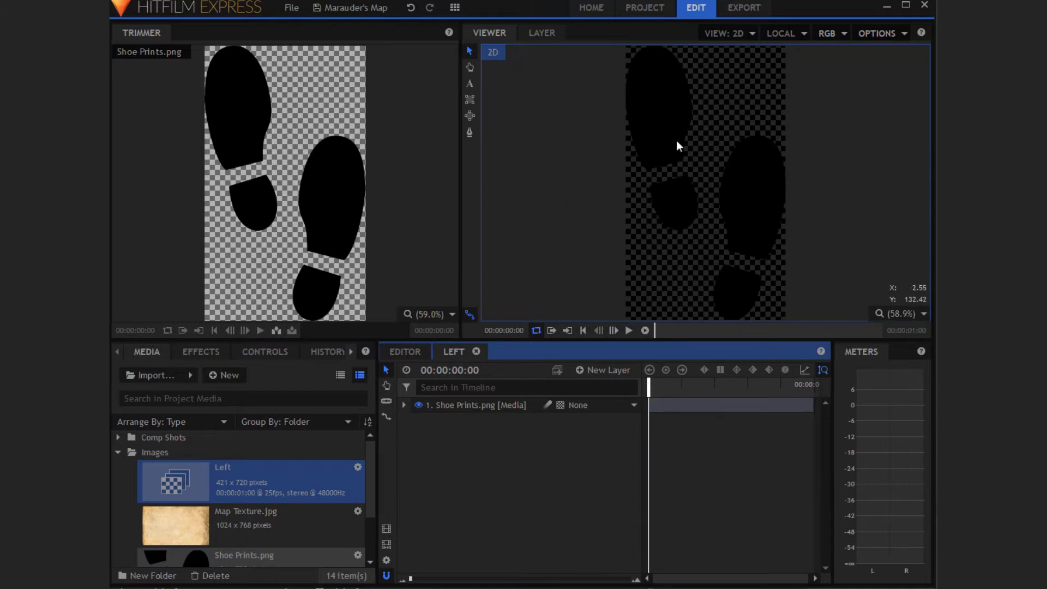
# - Set the viewer background colour to mid grey #949494 and scrub the Left comp
pyautogui.click(871, 27)
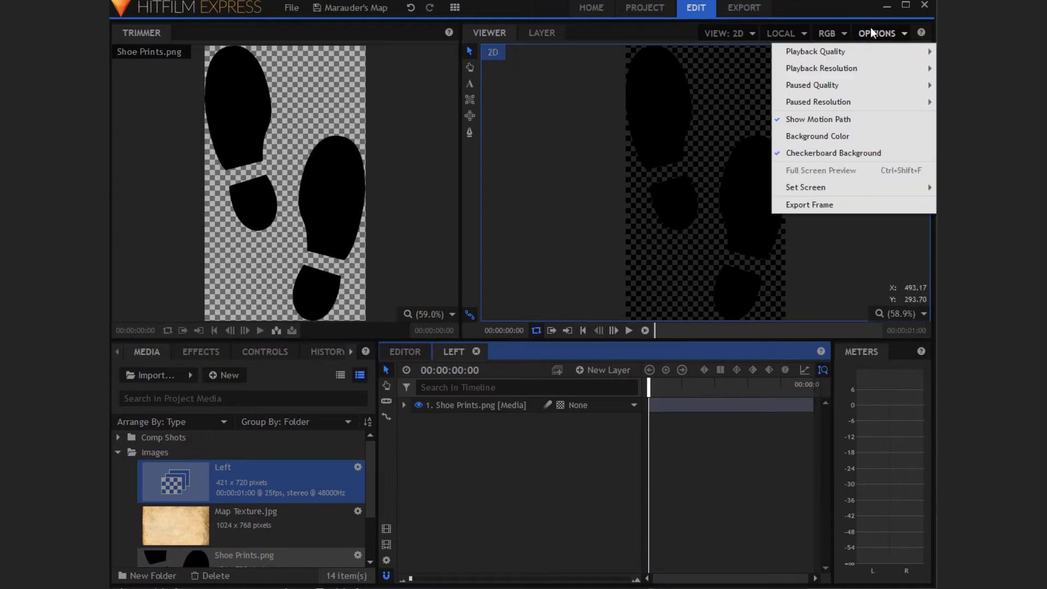
pyautogui.click(844, 139)
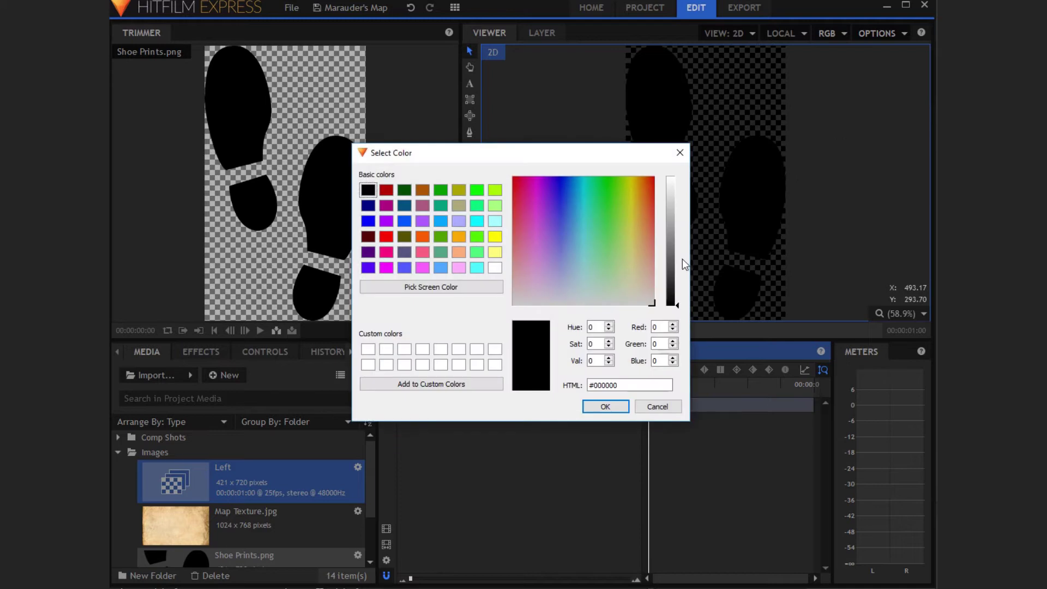
pyautogui.moveTo(671, 256); pyautogui.dragTo(672, 211)
pyautogui.click(604, 406)
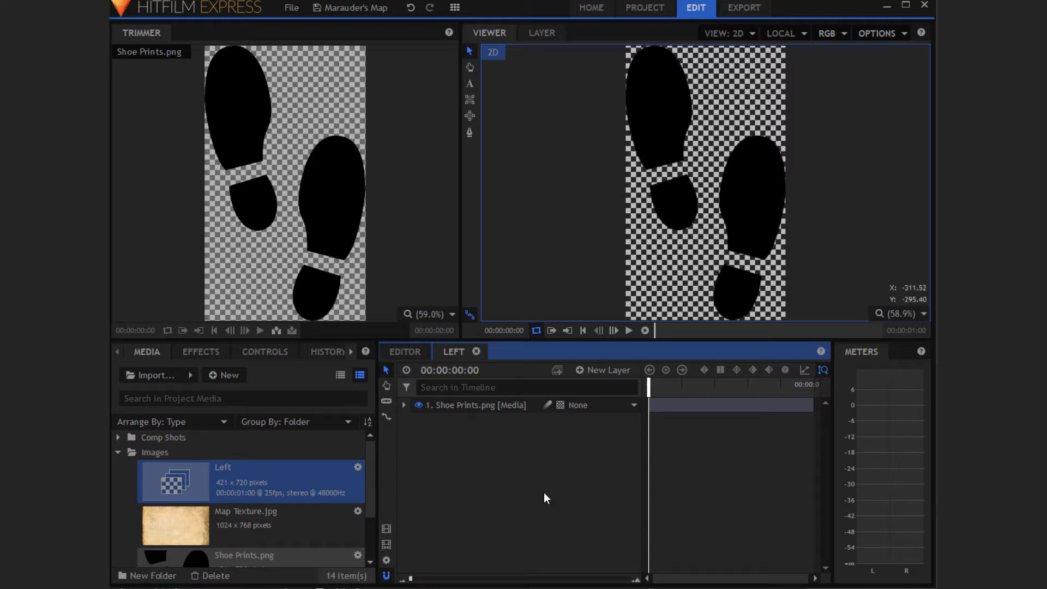
pyautogui.moveTo(646, 391)
pyautogui.mouseDown()
pyautogui.moveTo(807, 390)
pyautogui.moveTo(649, 391)
pyautogui.mouseUp()
# - Draw a rectangle mask on the Shoe Prints layer isolating the left shoe
pyautogui.click(476, 404)
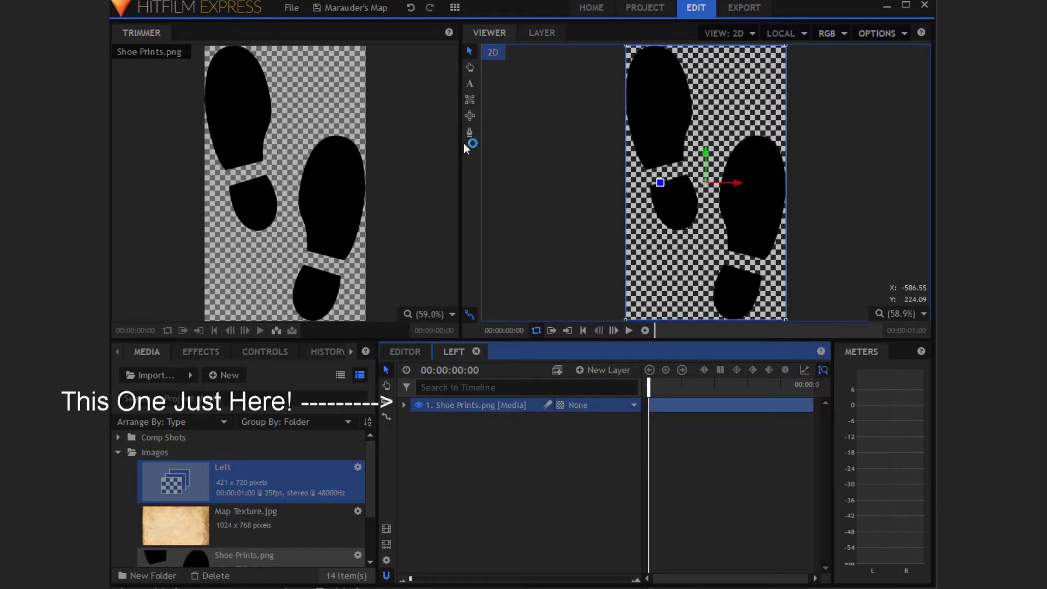
pyautogui.click(470, 100)
pyautogui.click(488, 109)
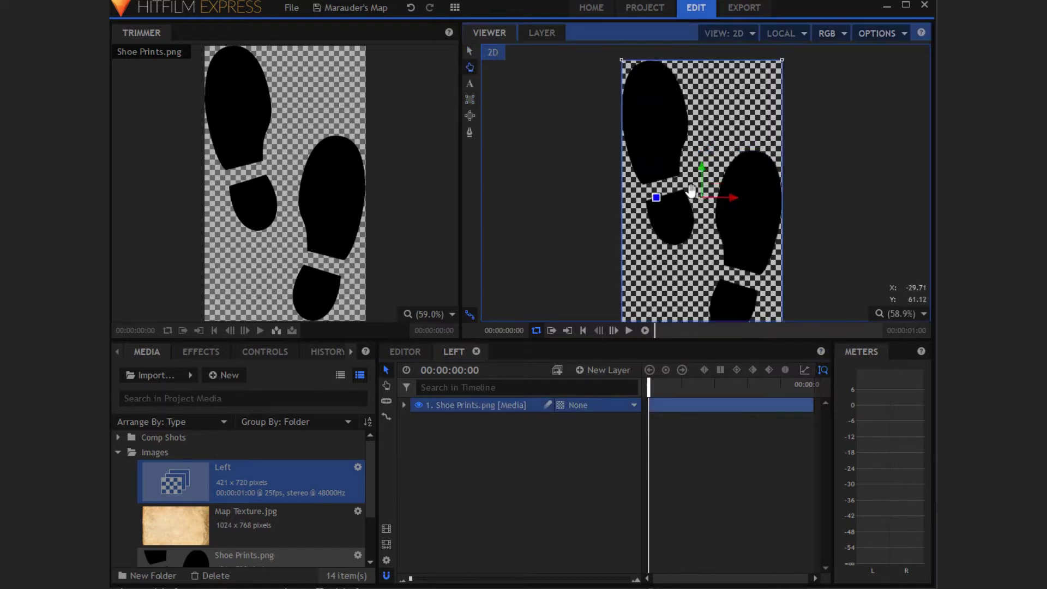
pyautogui.moveTo(584, 90); pyautogui.dragTo(708, 306)
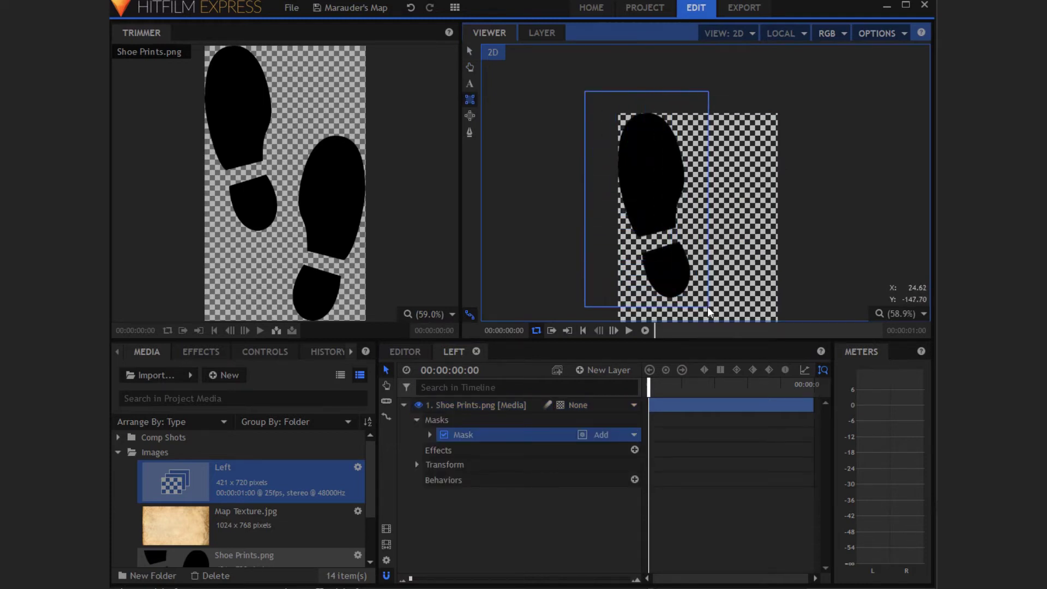
# - Reposition the masked left shoe within the Left comp and pan and zoom the viewer
pyautogui.click(469, 50)
pyautogui.click(480, 498)
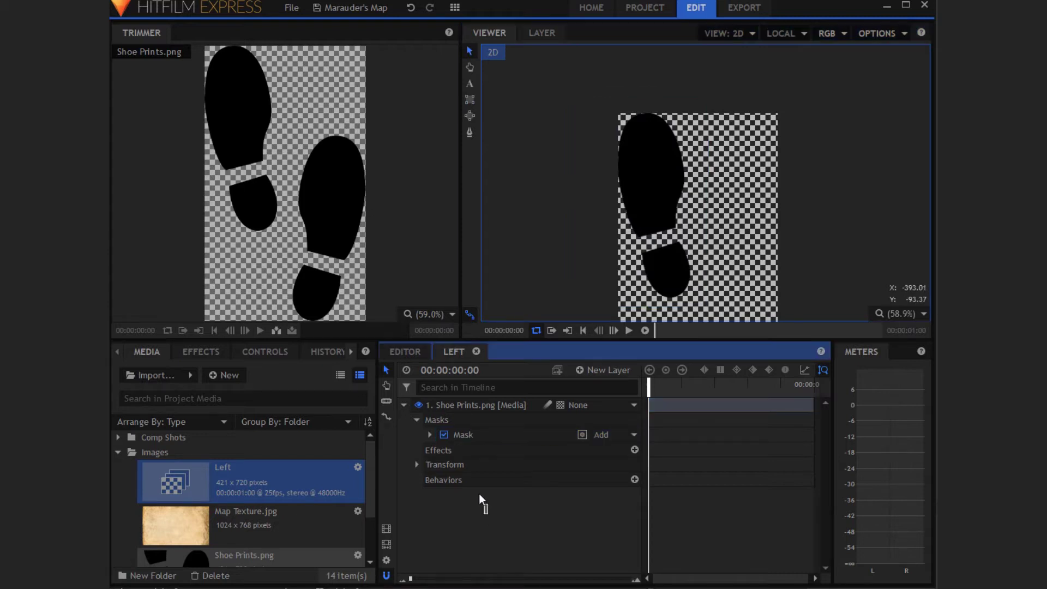
pyautogui.click(403, 404)
pyautogui.click(492, 409)
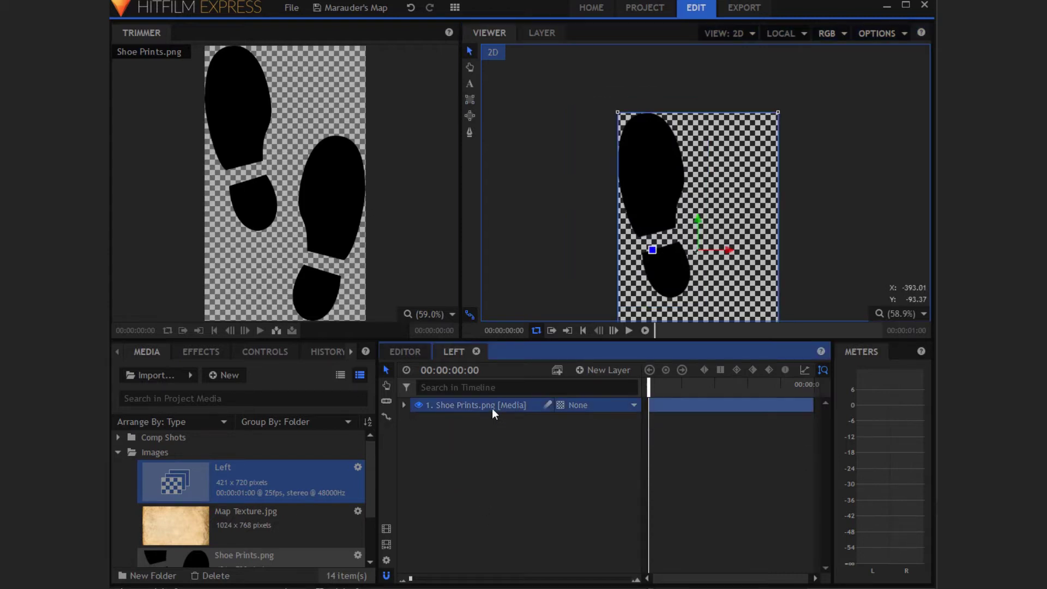
pyautogui.moveTo(647, 287); pyautogui.dragTo(615, 219)
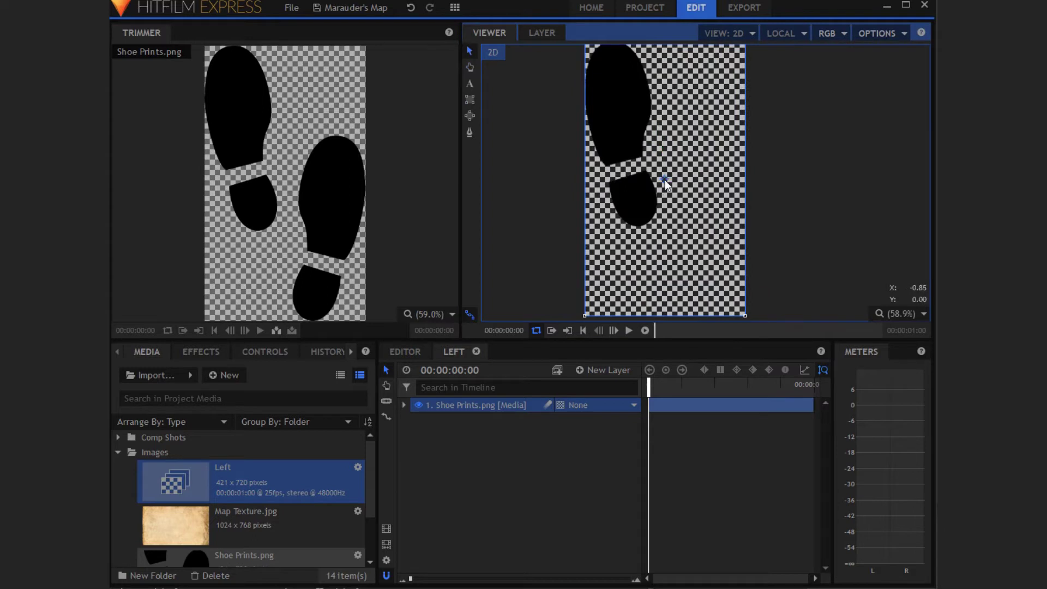
pyautogui.moveTo(665, 180); pyautogui.dragTo(705, 213)
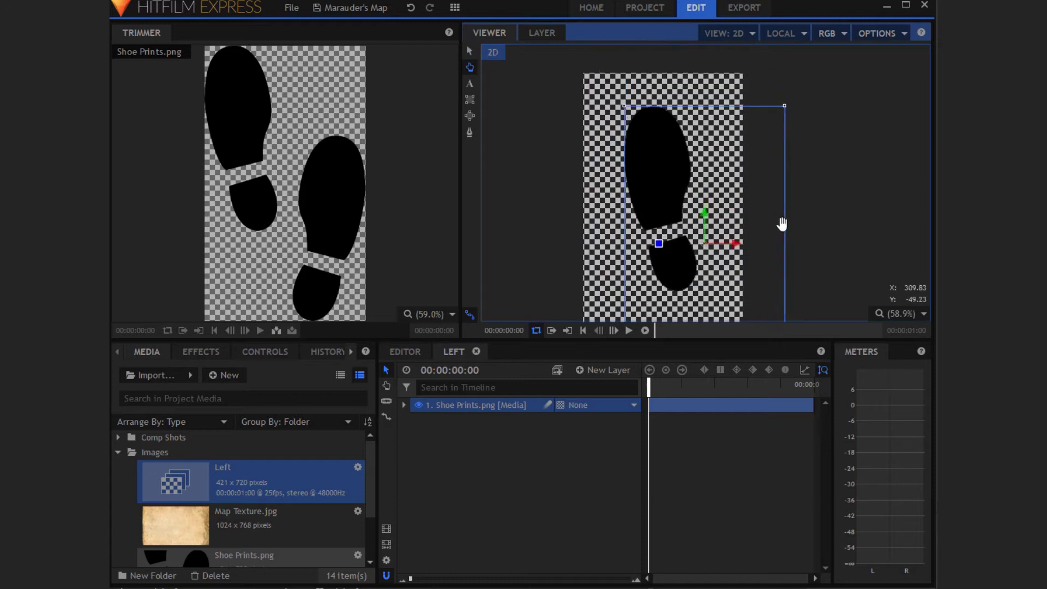
pyautogui.moveTo(783, 225); pyautogui.dragTo(750, 192)
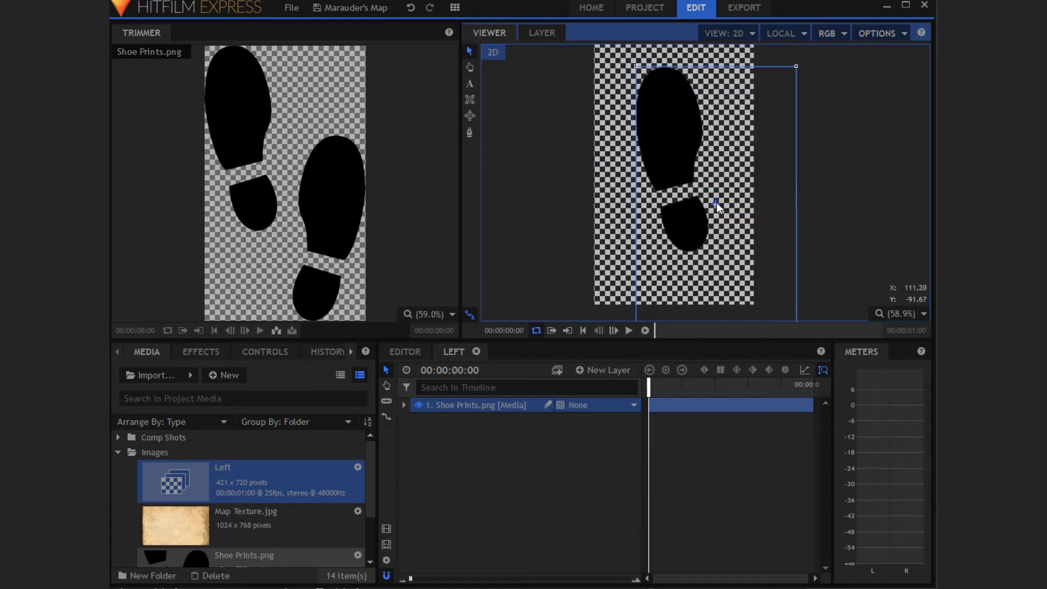
pyautogui.press('h')
pyautogui.moveTo(803, 233); pyautogui.dragTo(818, 194)
pyautogui.scroll(-1, 802, 213)
# - Scale the Left shot's Shoe Prints layer to 140% and move it to 141.2, -159.6
pyautogui.press('v')
pyautogui.click(266, 351)
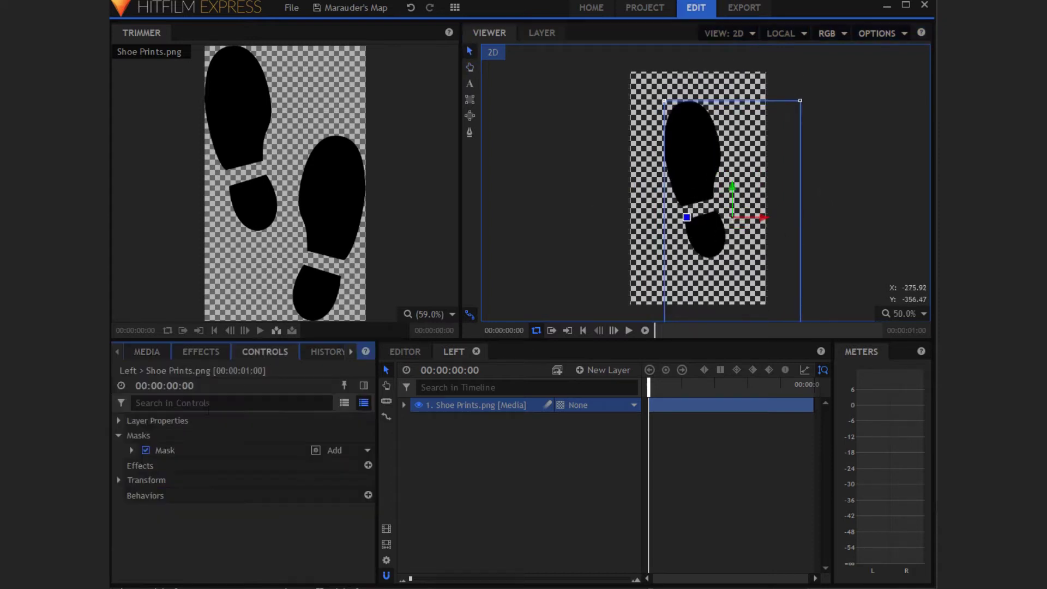
pyautogui.click(122, 482)
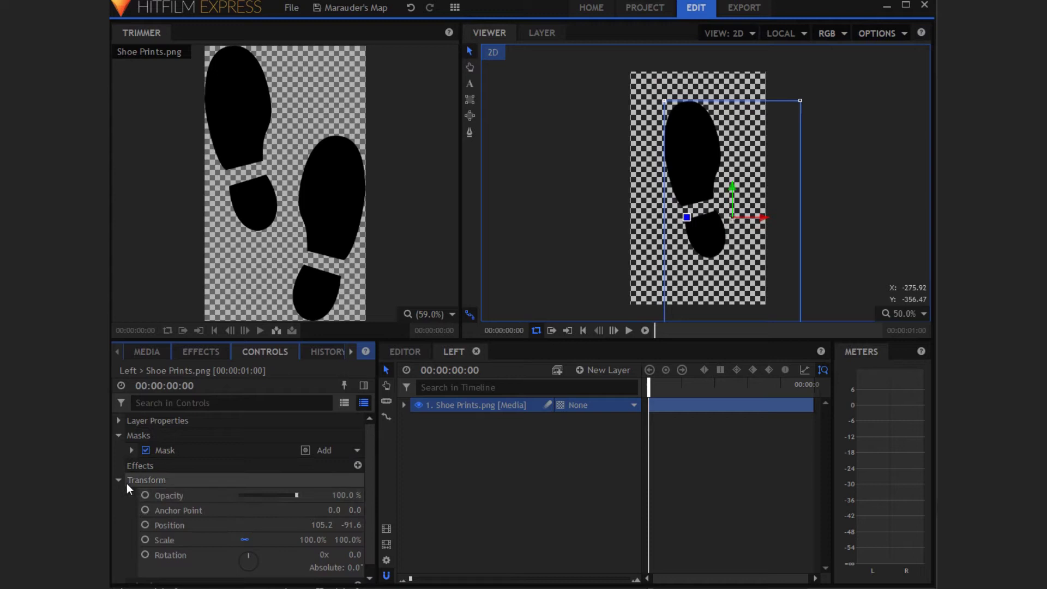
pyautogui.click(146, 352)
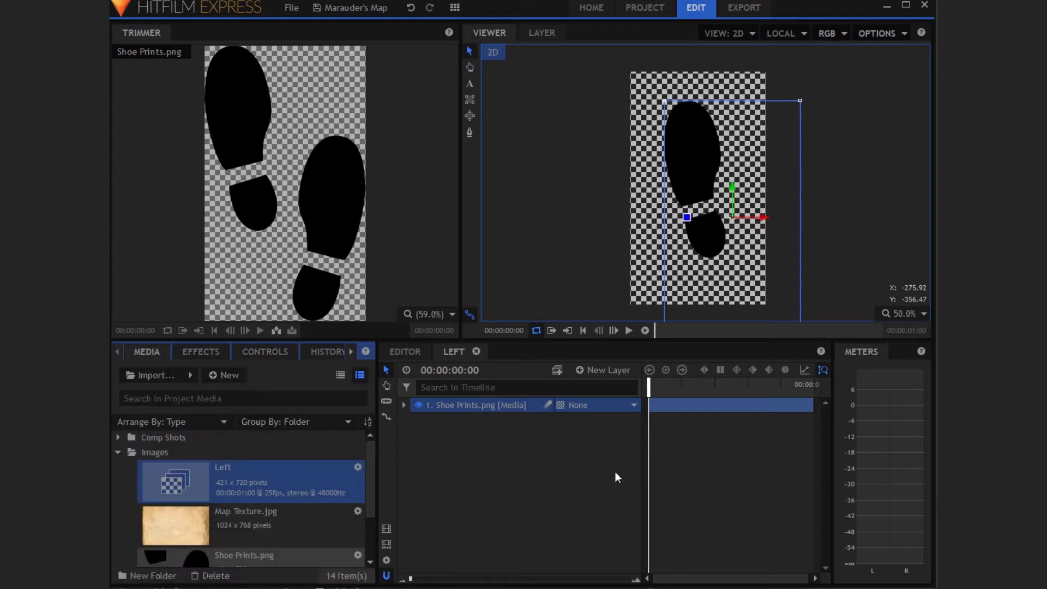
pyautogui.click(459, 405)
pyautogui.click(260, 352)
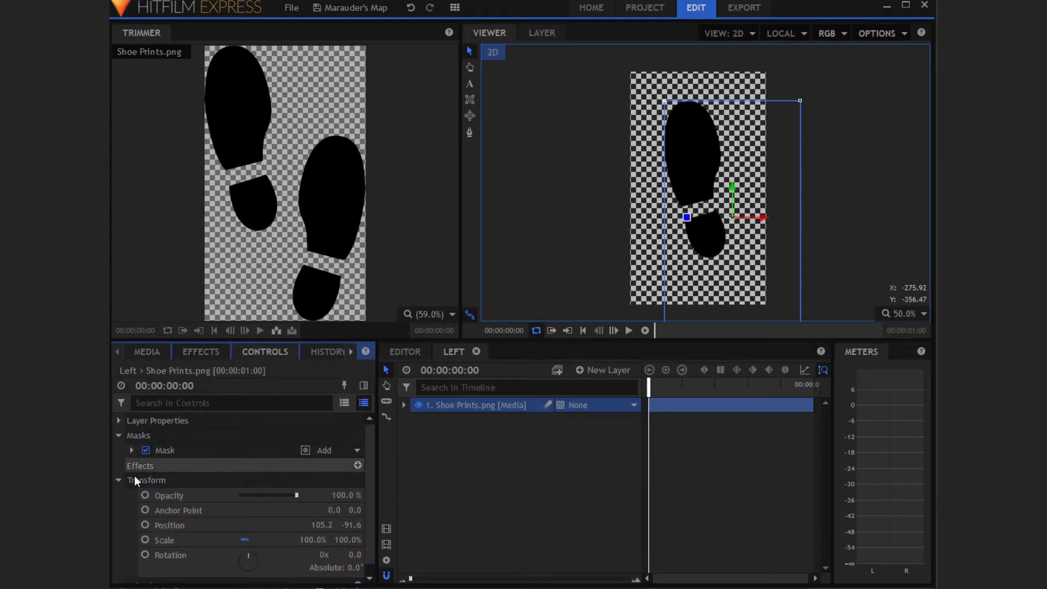
pyautogui.scroll(-1, 186, 480)
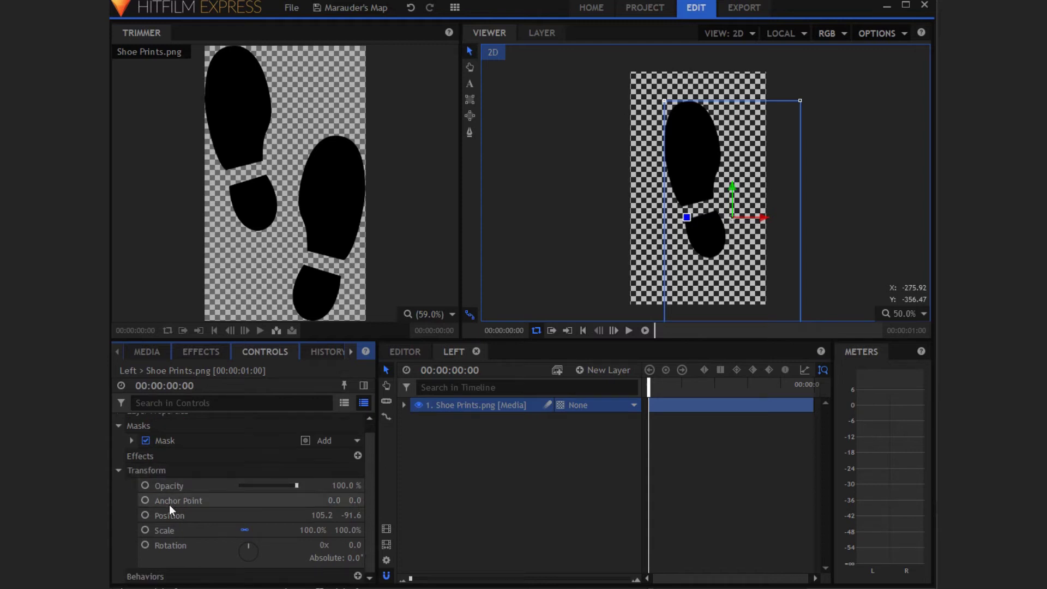
pyautogui.click(319, 529)
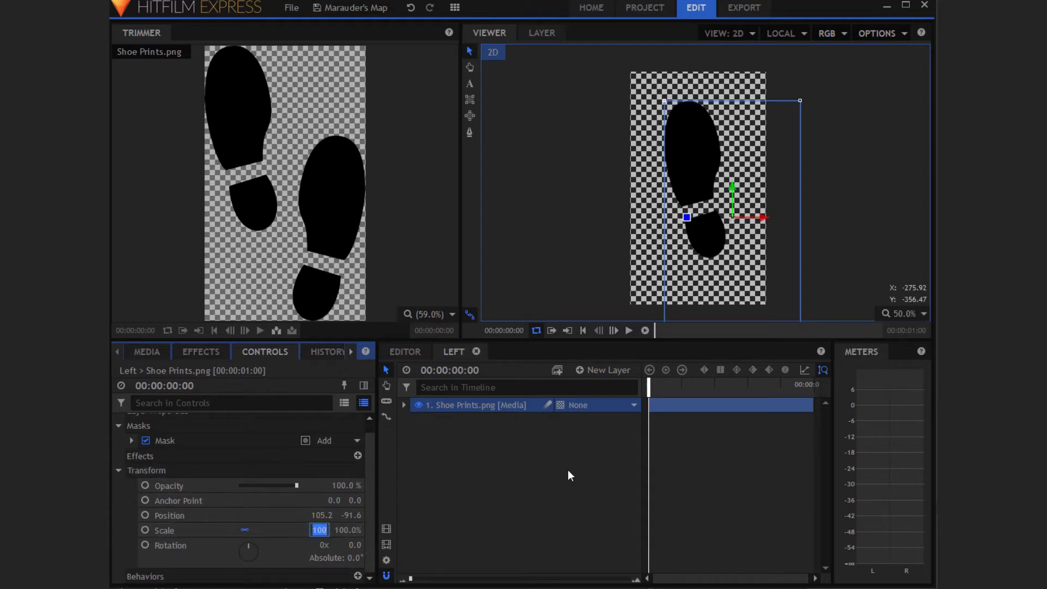
pyautogui.write('140')
pyautogui.press('Return')
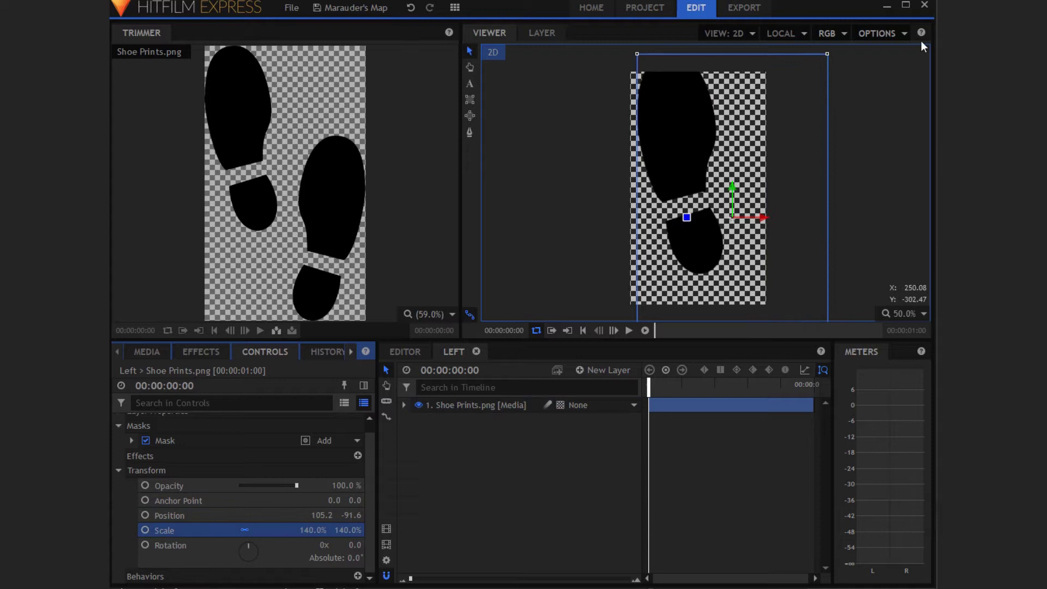
pyautogui.moveTo(733, 218); pyautogui.dragTo(745, 241)
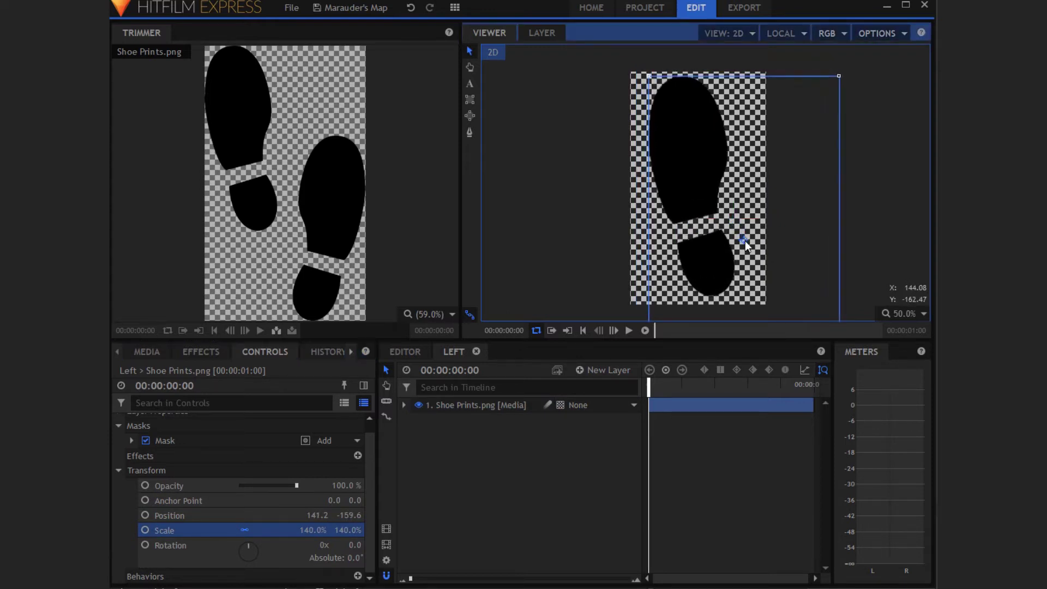
pyautogui.click(555, 449)
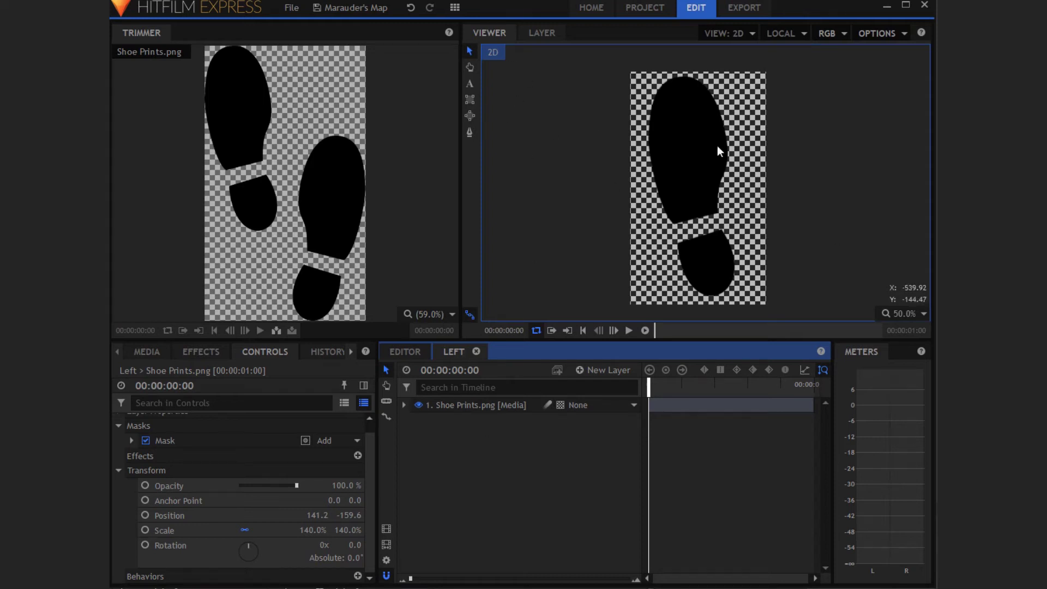
# - Make a composite shot from Shoe Prints.png named Right with duration 00:00:01:00
pyautogui.click(117, 471)
pyautogui.click(118, 434)
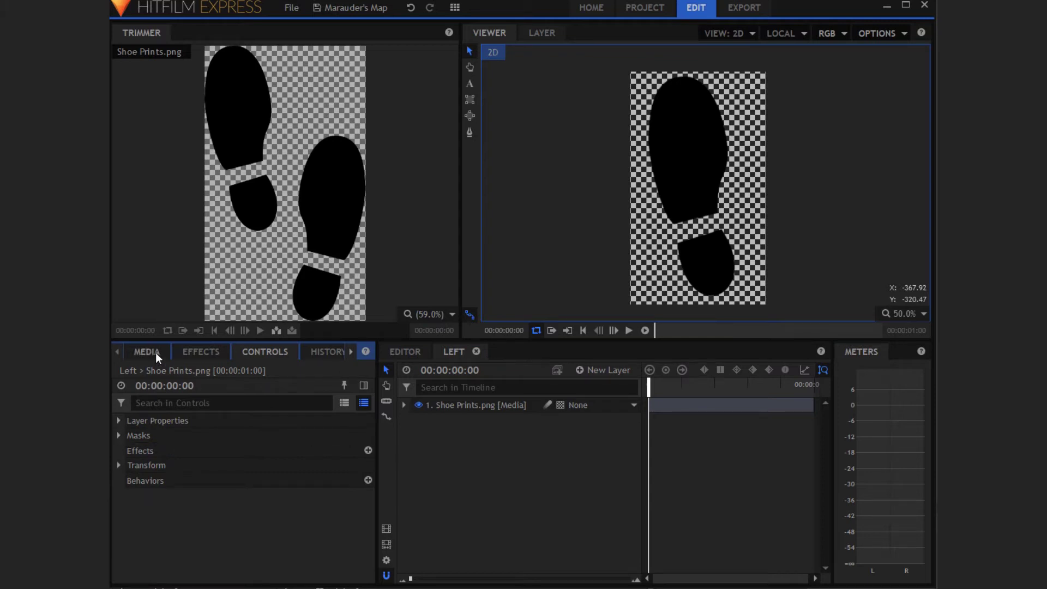
pyautogui.click(156, 352)
pyautogui.scroll(-3, 235, 499)
pyautogui.rightClick(241, 503)
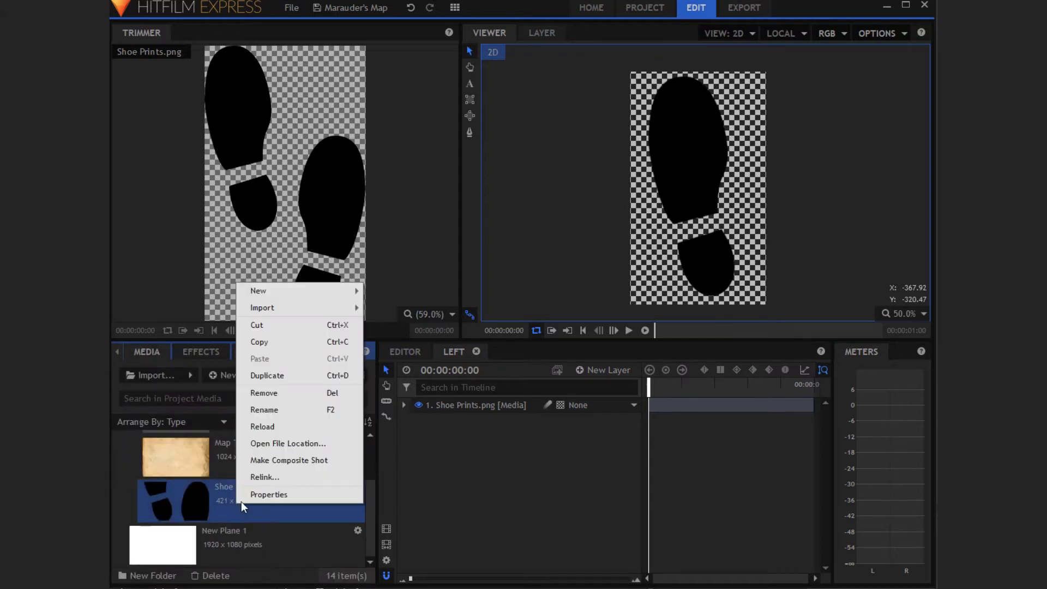
pyautogui.click(312, 459)
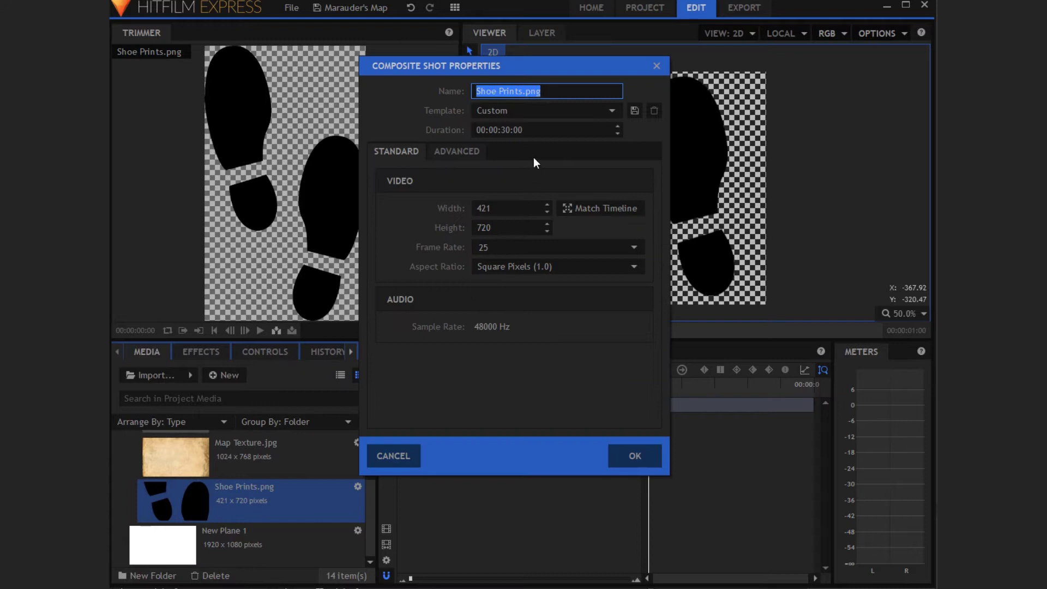
pyautogui.write('Right')
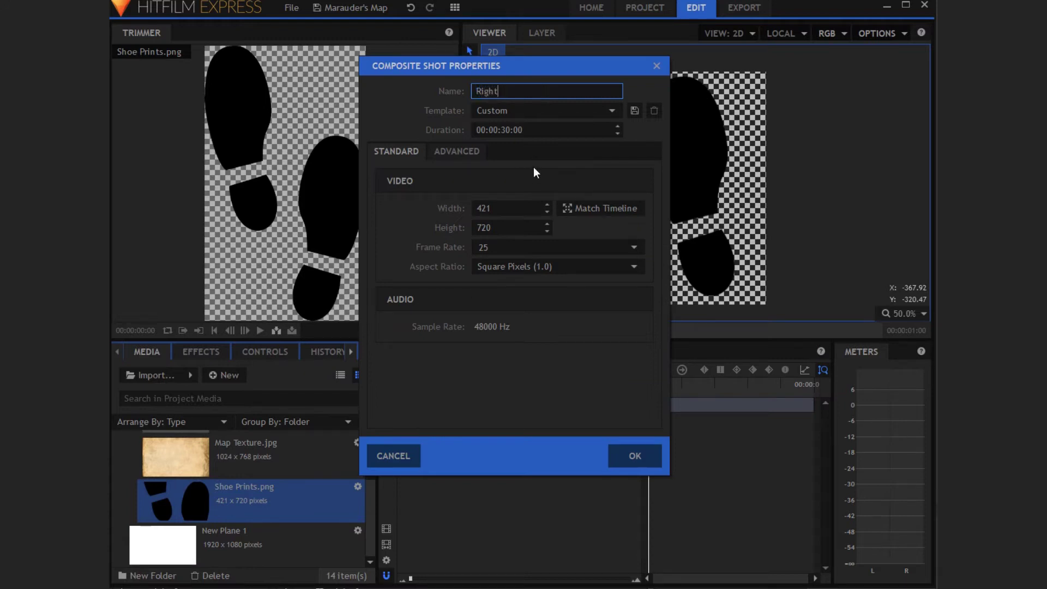
pyautogui.click(510, 130)
pyautogui.write('1')
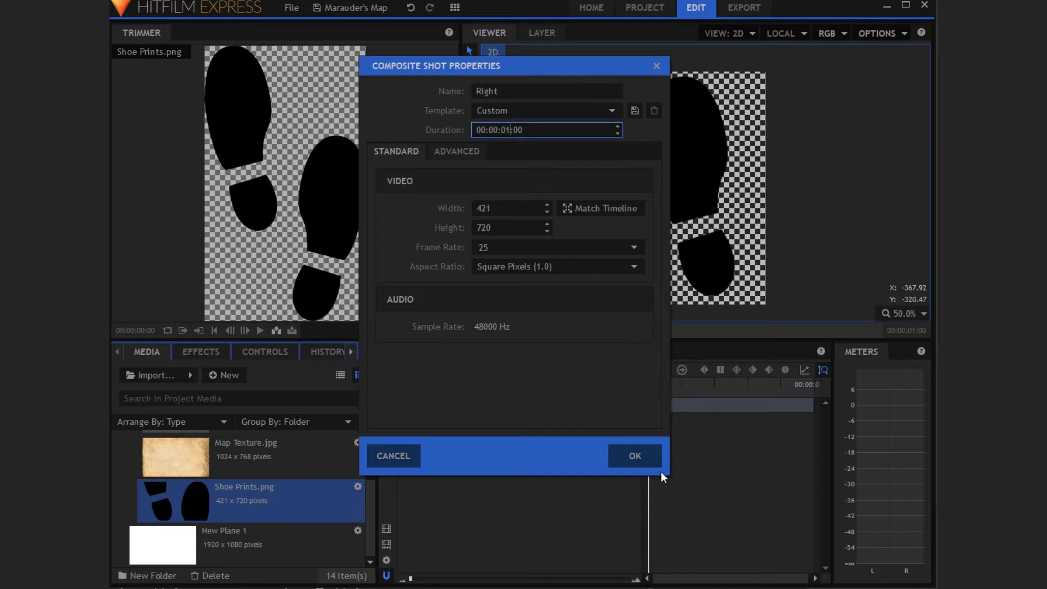
pyautogui.click(634, 456)
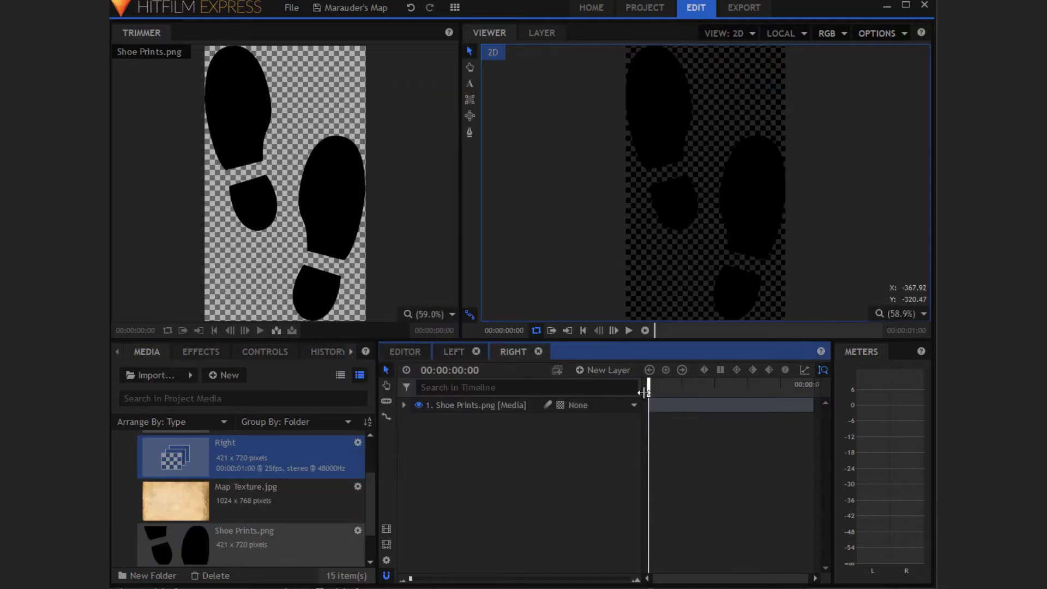
# - Draw a rectangle mask around the right shoe, extending it to the bottom of the frame
pyautogui.click(469, 97)
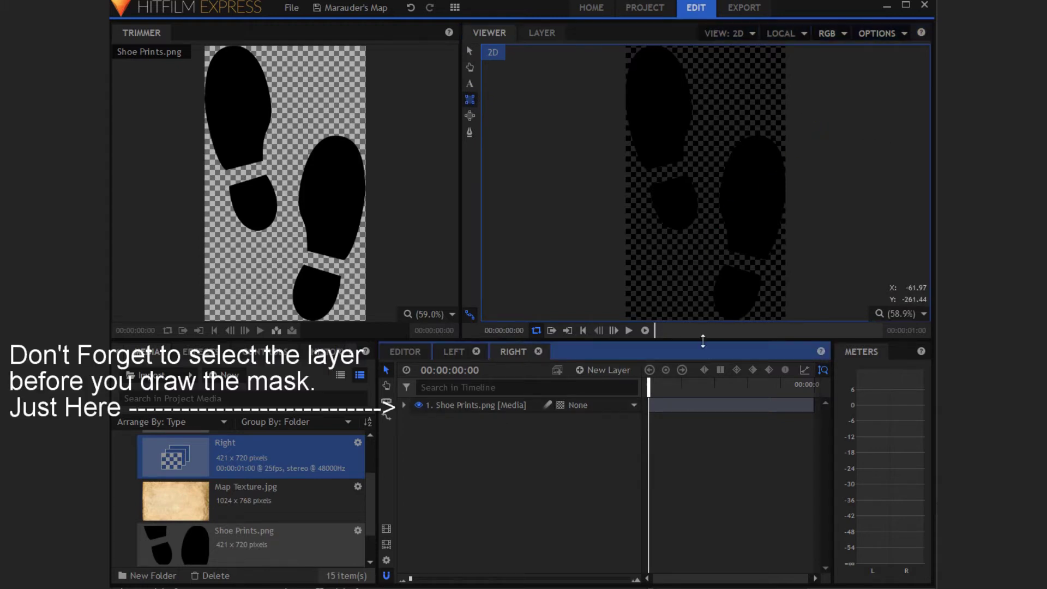
pyautogui.click(458, 413)
pyautogui.moveTo(819, 129)
pyautogui.mouseDown()
pyautogui.moveTo(766, 149)
pyautogui.moveTo(698, 232)
pyautogui.mouseUp()
pyautogui.moveTo(711, 270)
pyautogui.mouseDown()
pyautogui.moveTo(709, 337)
pyautogui.moveTo(696, 345)
pyautogui.mouseUp()
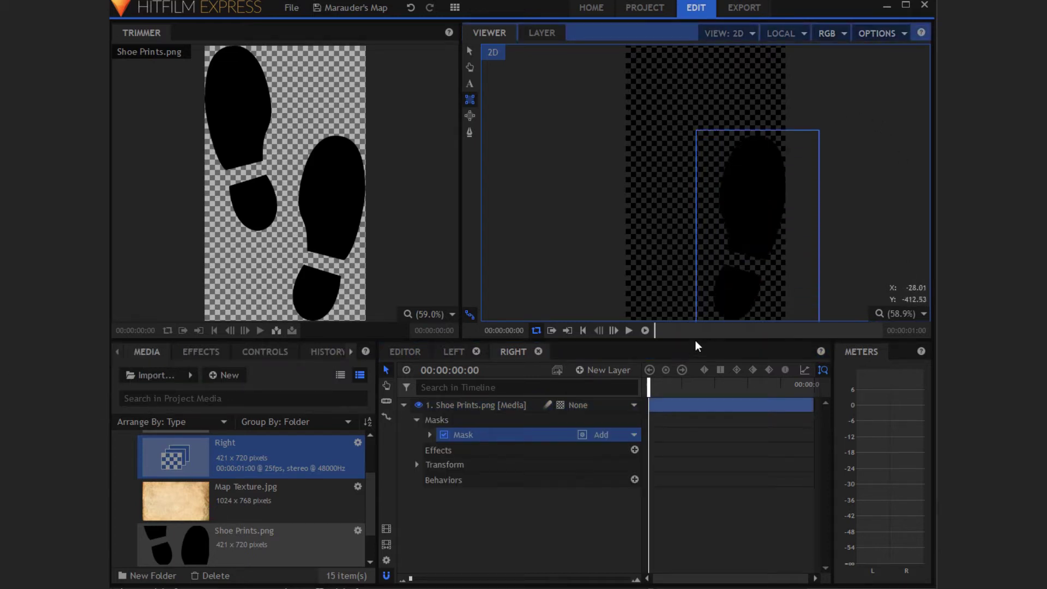
pyautogui.click(469, 51)
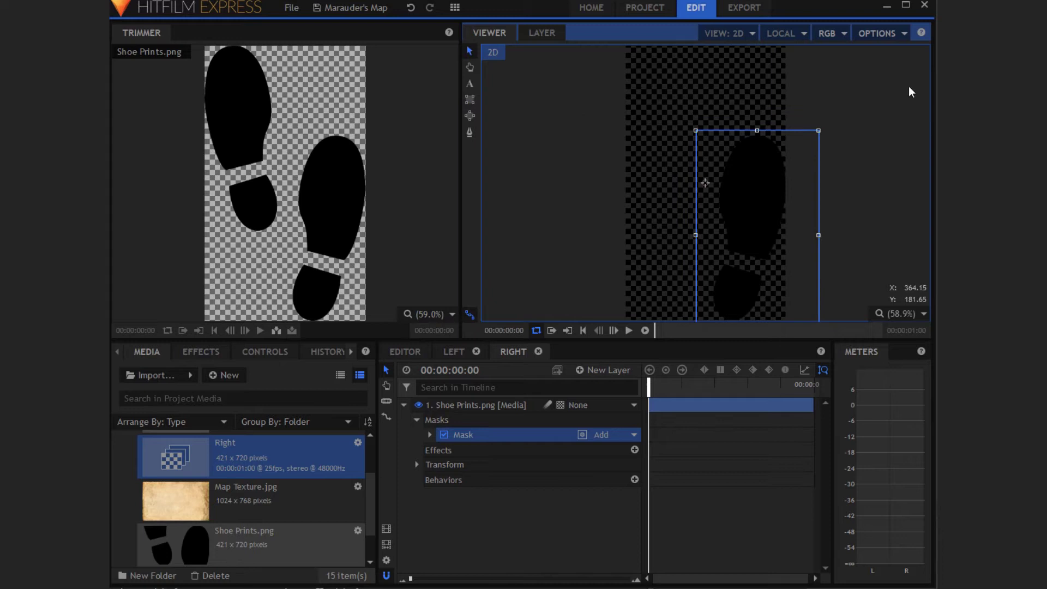
# - Lighten the viewer's background colour
pyautogui.click(885, 28)
pyautogui.click(849, 133)
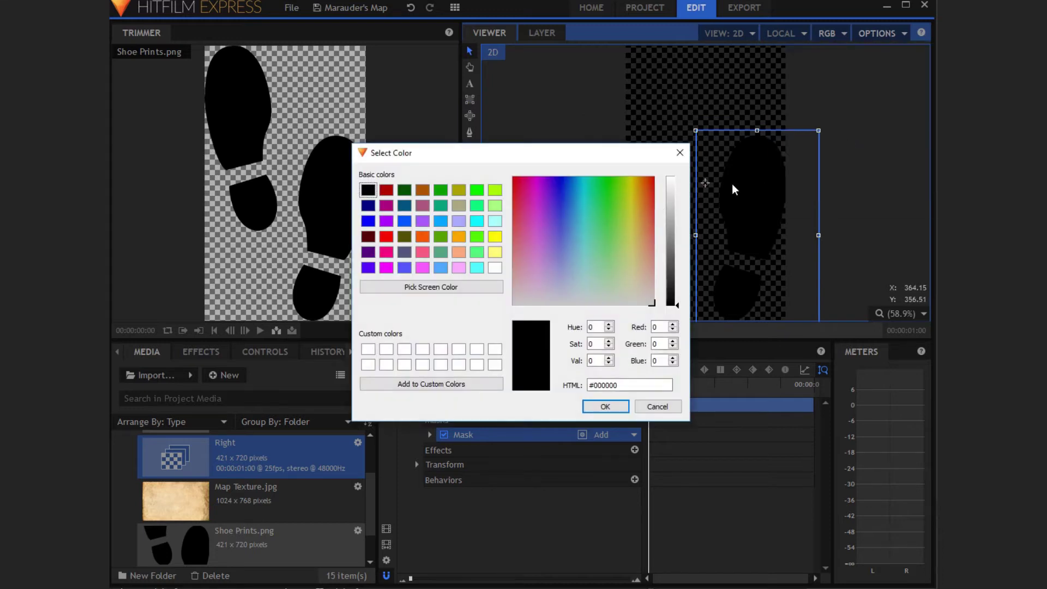
pyautogui.moveTo(679, 237); pyautogui.dragTo(679, 197)
pyautogui.click(609, 406)
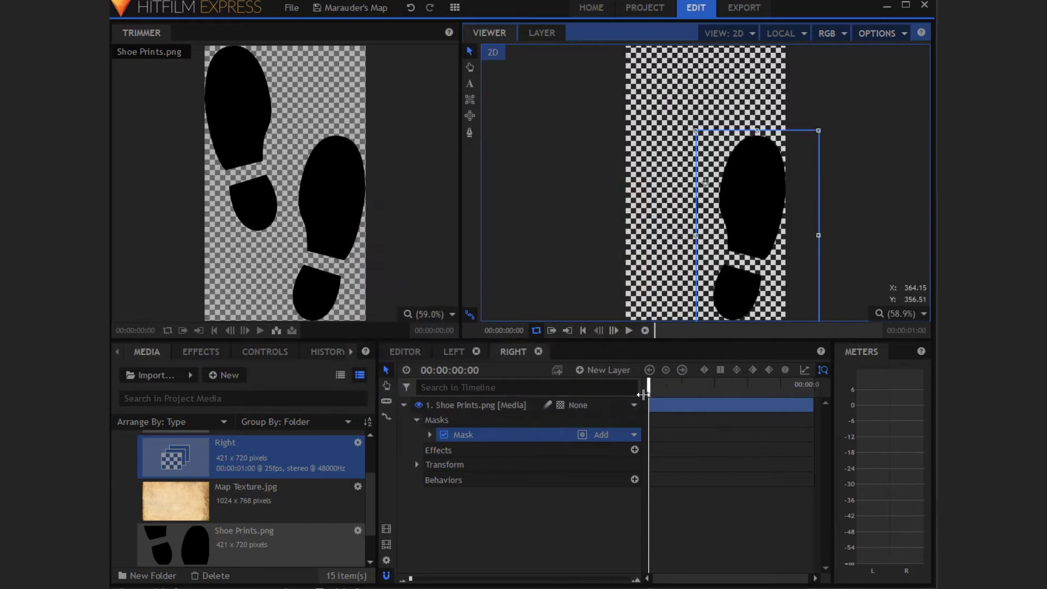
# - Tighten the mask edge around the right shoe print
pyautogui.click(482, 404)
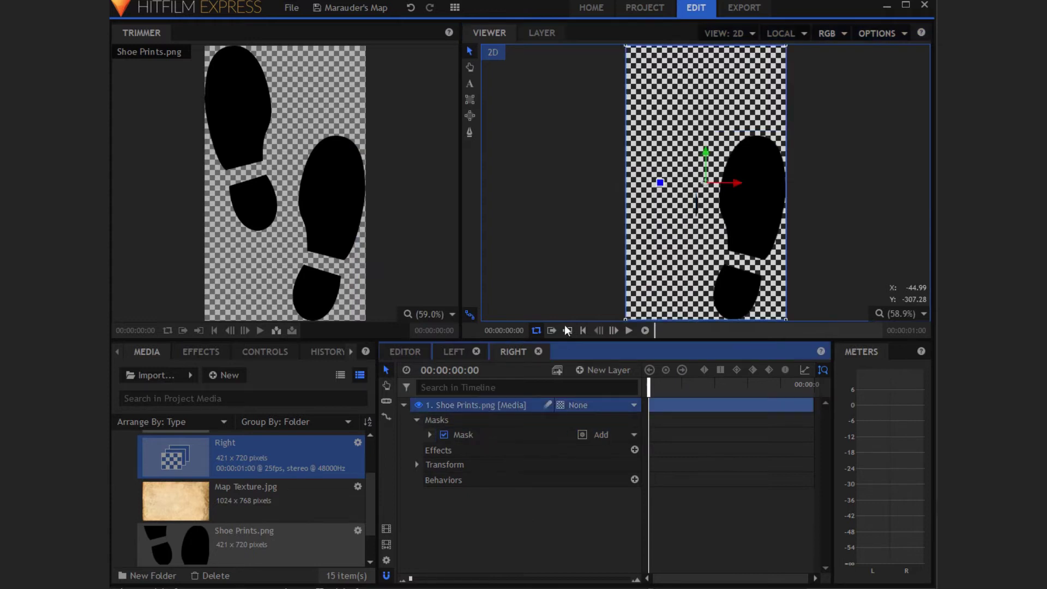
pyautogui.click(464, 435)
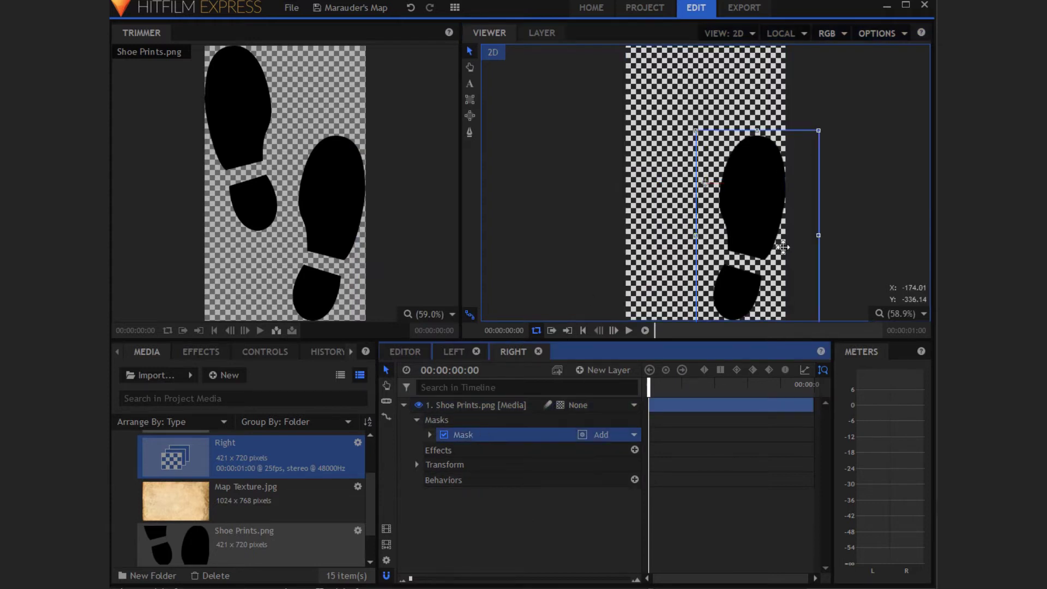
pyautogui.moveTo(713, 218); pyautogui.dragTo(736, 218)
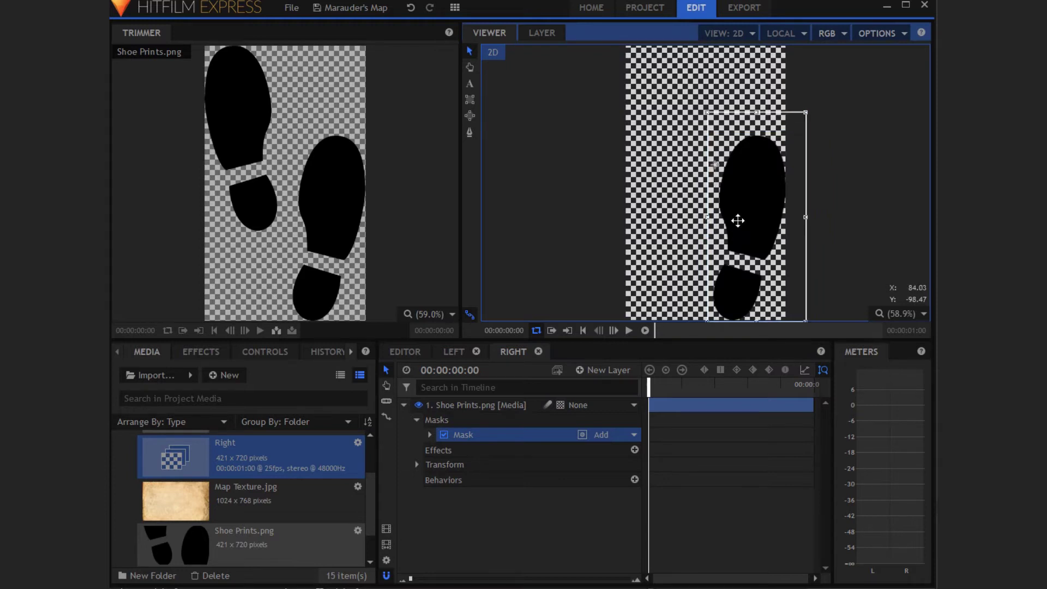
pyautogui.click(545, 529)
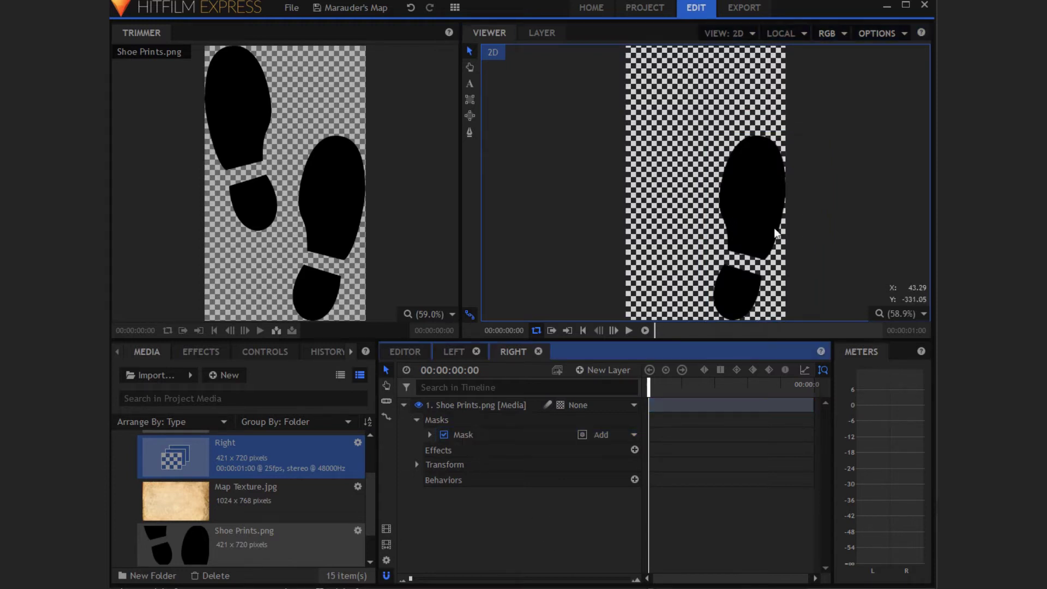
# - Scale the Right shot's Shoe Prints layer to 140% and move it to -139.2, 157.8
pyautogui.click(481, 433)
pyautogui.click(464, 403)
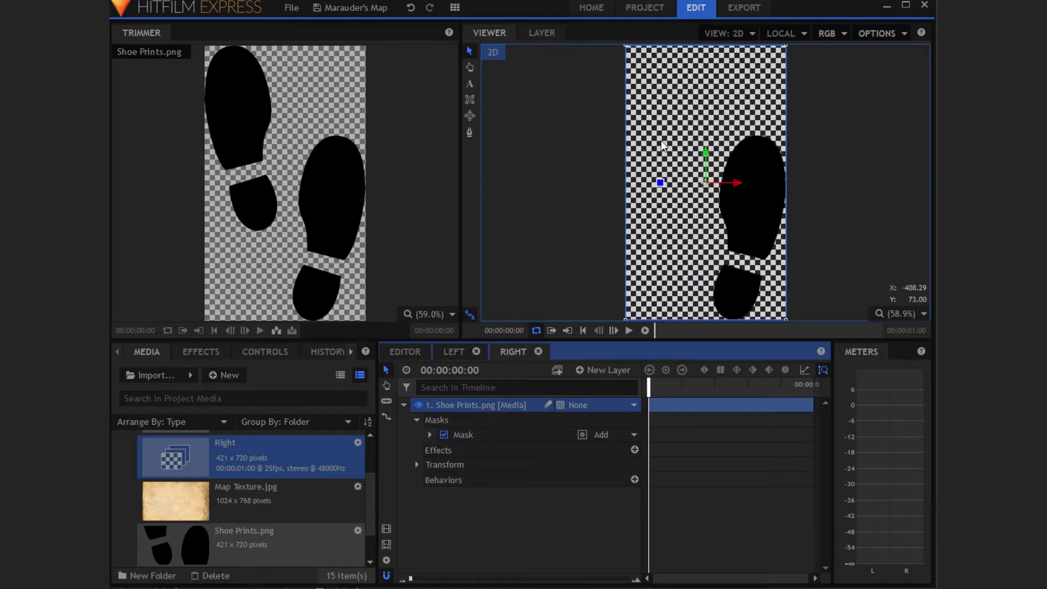
pyautogui.moveTo(706, 180); pyautogui.dragTo(675, 152)
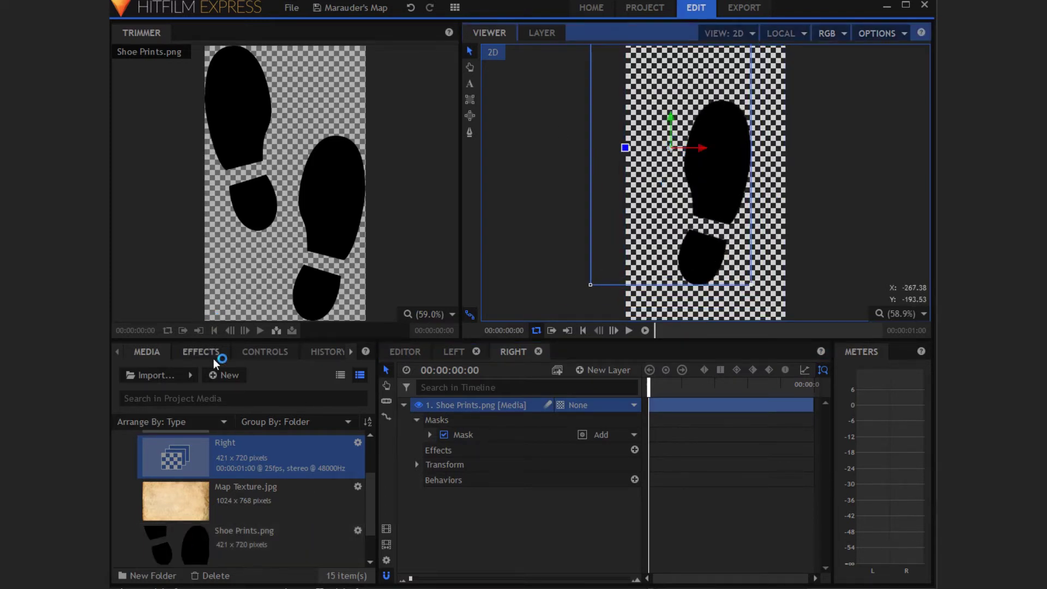
pyautogui.click(261, 353)
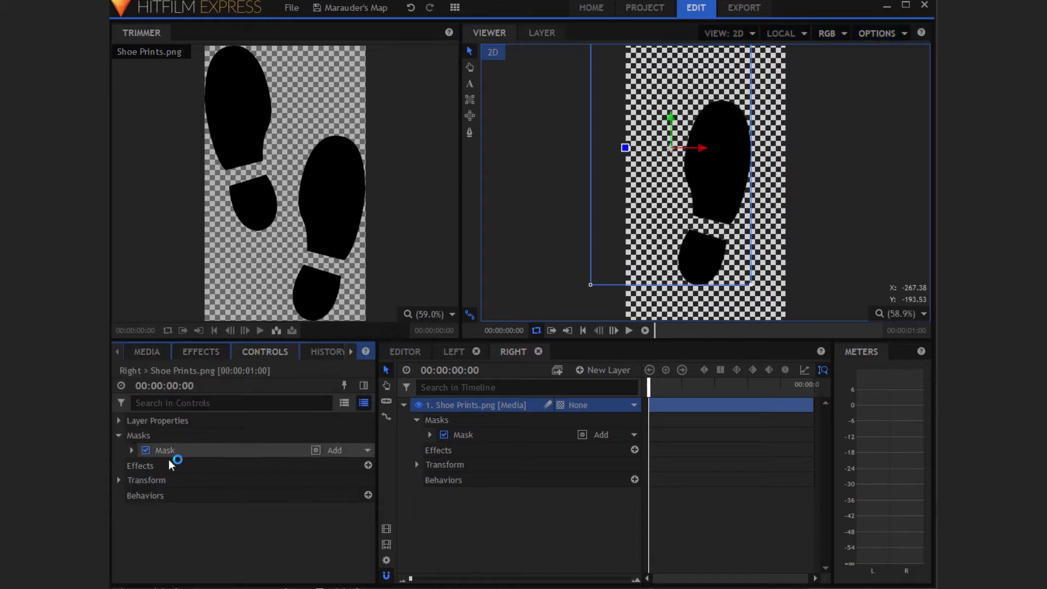
pyautogui.click(119, 479)
pyautogui.click(319, 540)
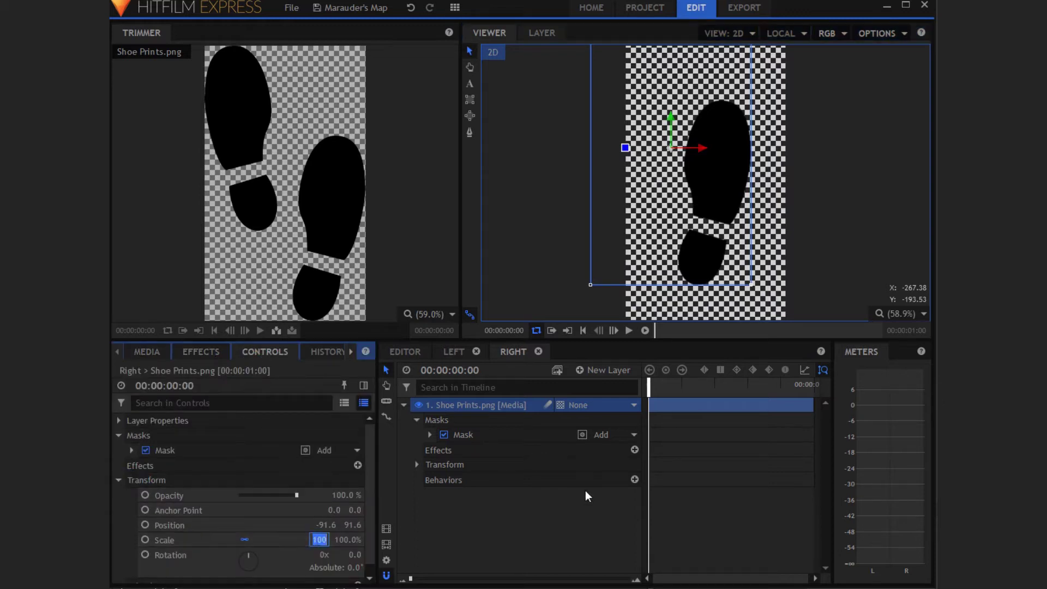
pyautogui.write('140')
pyautogui.press('Return')
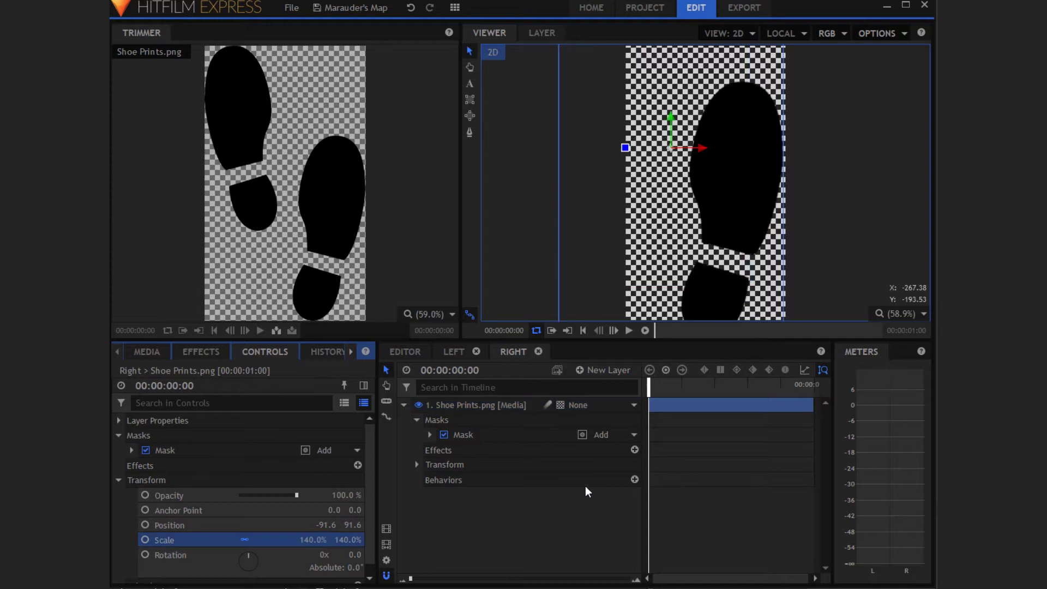
pyautogui.moveTo(671, 148); pyautogui.dragTo(652, 123)
pyautogui.click(439, 432)
pyautogui.click(422, 422)
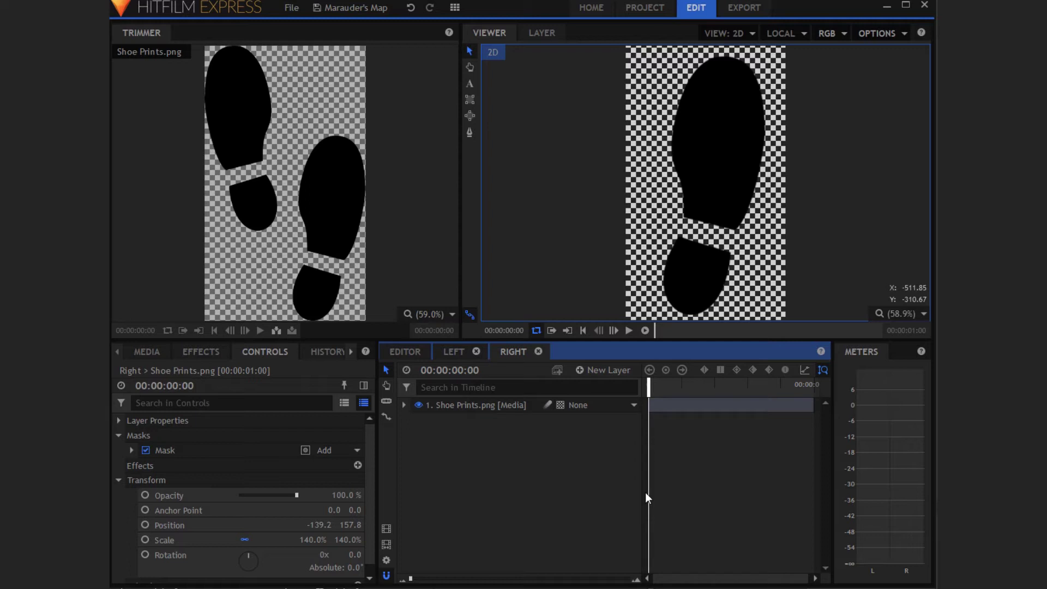
# - In the Left shot, keyframe the Shoe Prints layer's Opacity at 0% on the first frame
pyautogui.click(454, 352)
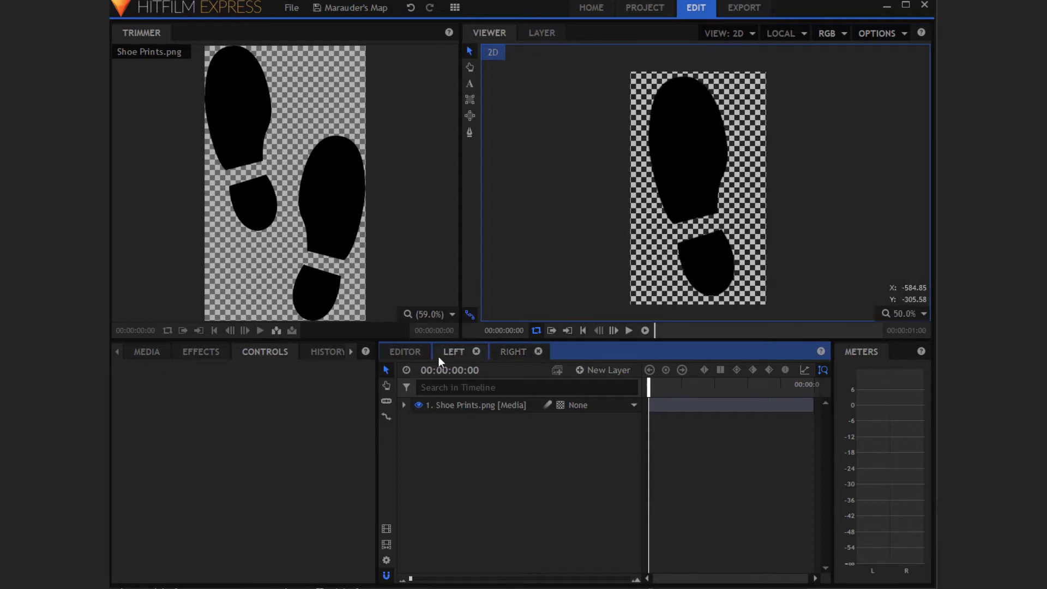
pyautogui.click(479, 404)
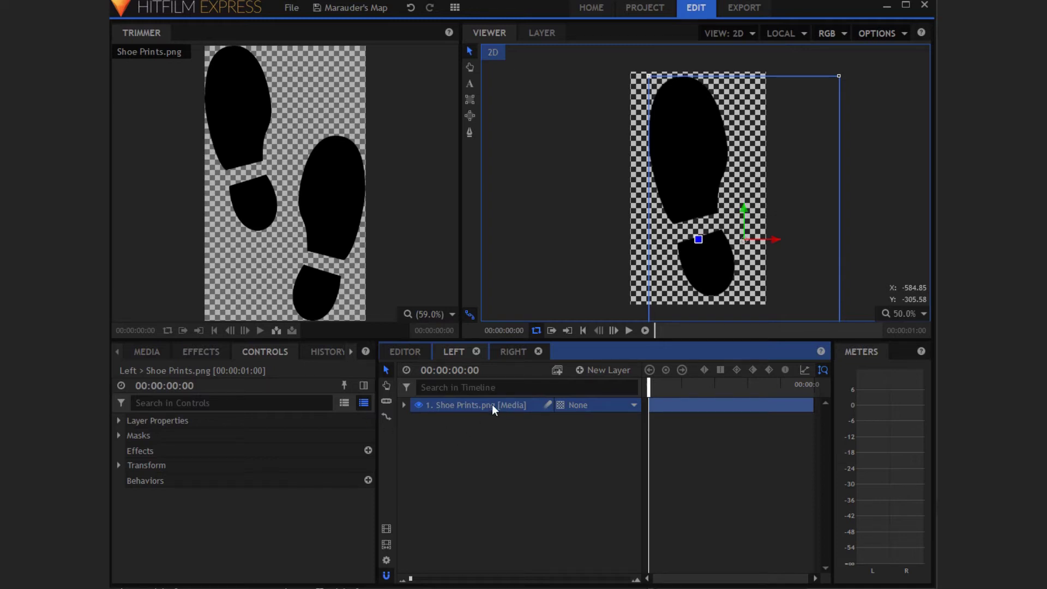
pyautogui.click(120, 464)
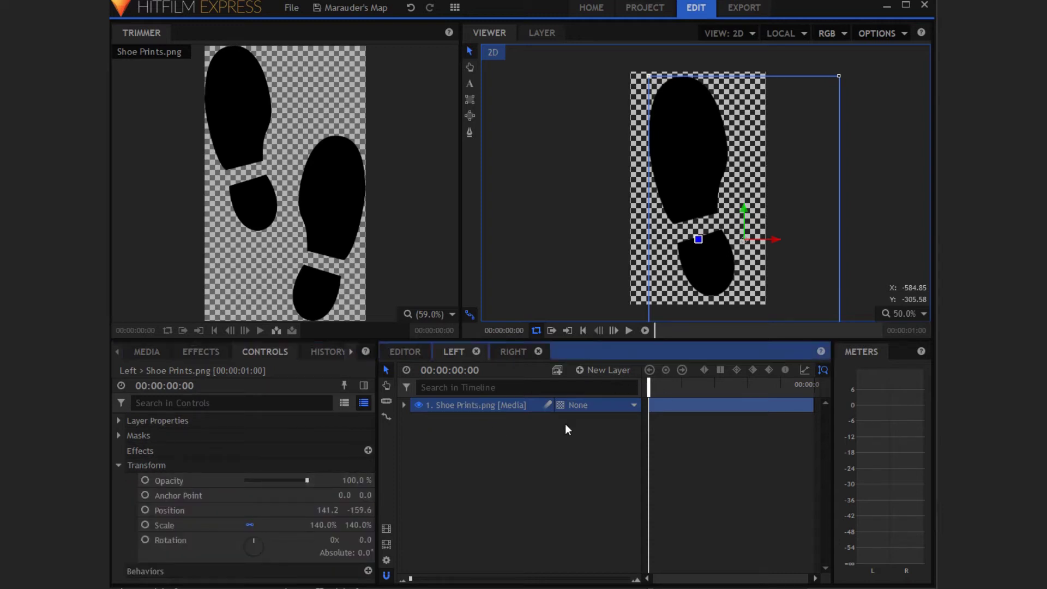
pyautogui.click(146, 480)
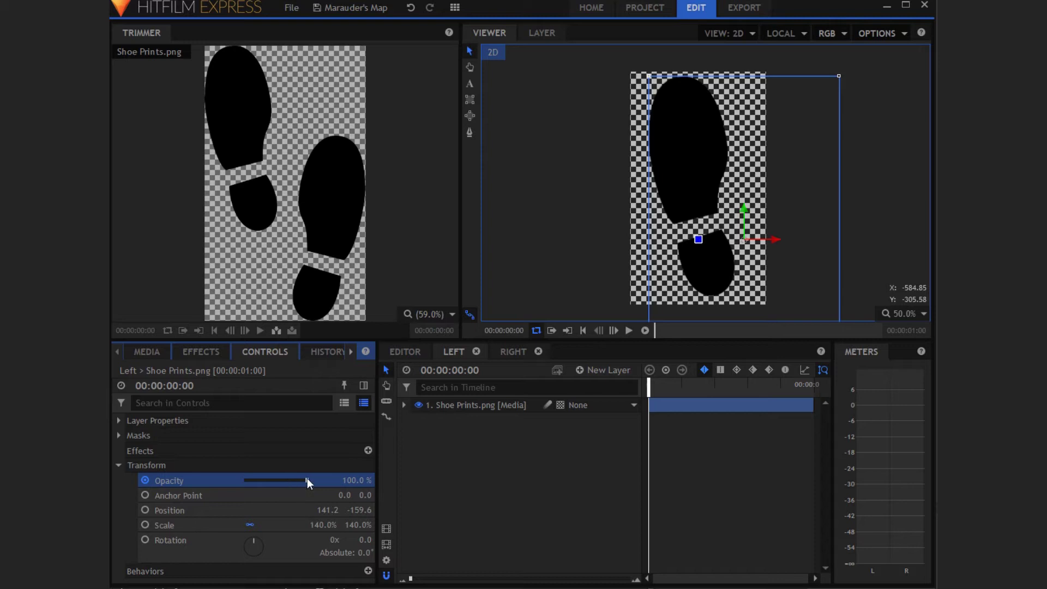
pyautogui.moveTo(306, 480); pyautogui.dragTo(128, 476)
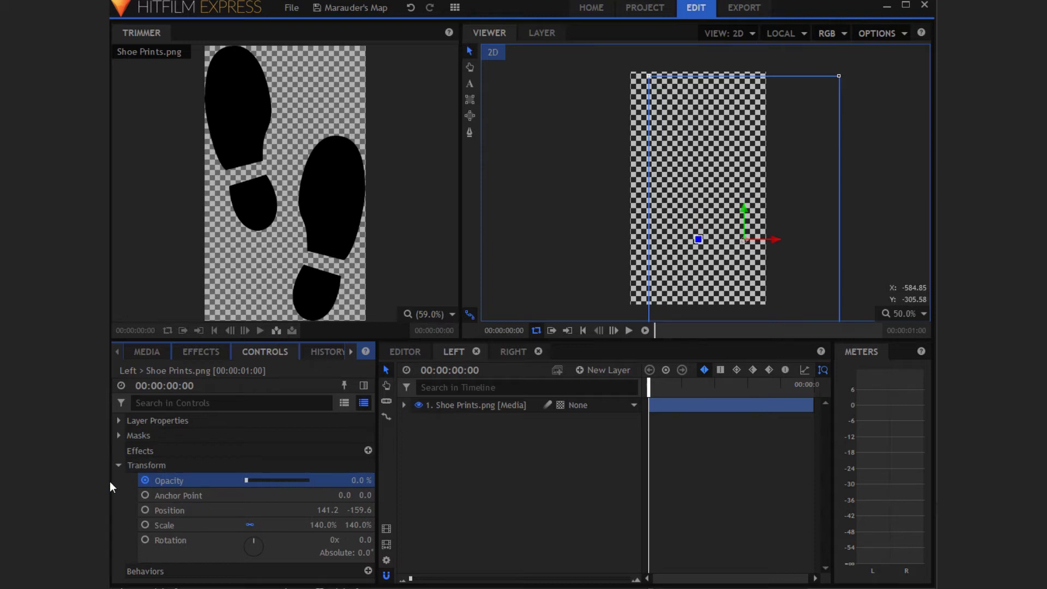
pyautogui.click(473, 371)
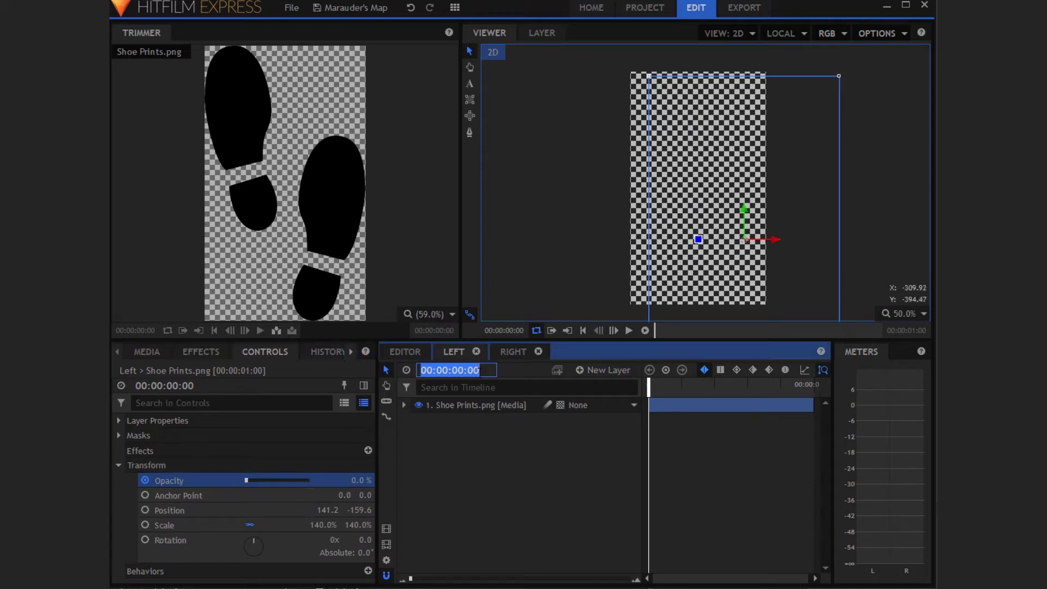
pyautogui.doubleClick(486, 372)
# - Switch the timecode display to show frame numbers
pyautogui.click(488, 465)
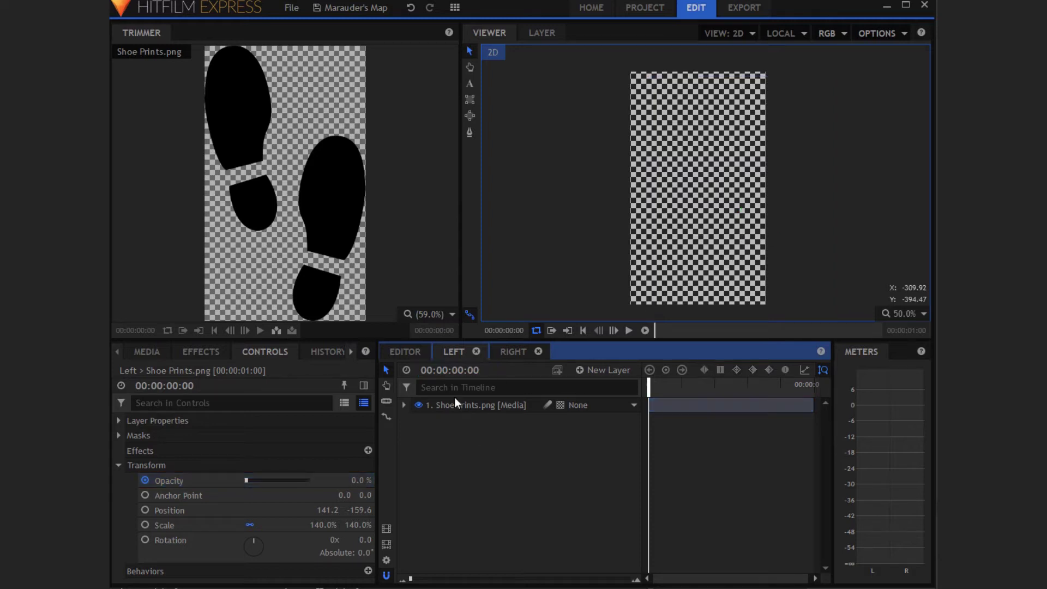
pyautogui.rightClick(440, 370)
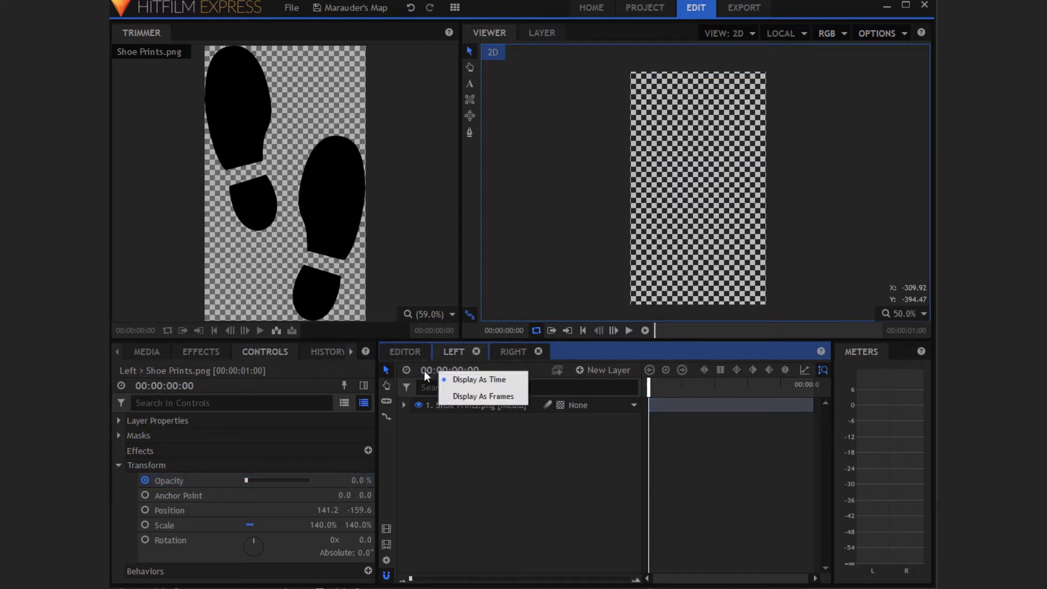
pyautogui.click(472, 456)
pyautogui.rightClick(439, 373)
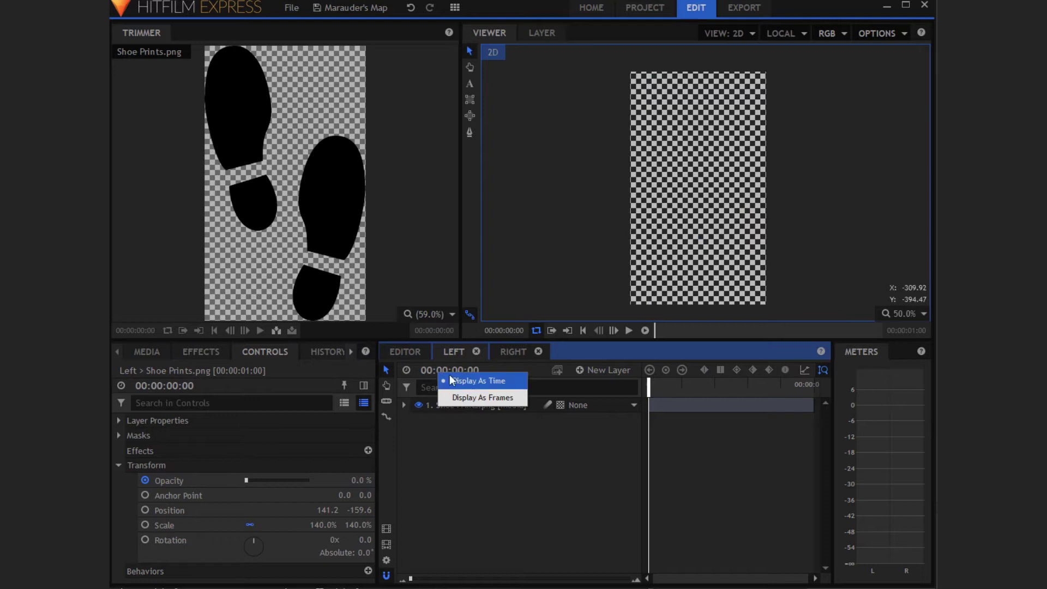
pyautogui.click(473, 399)
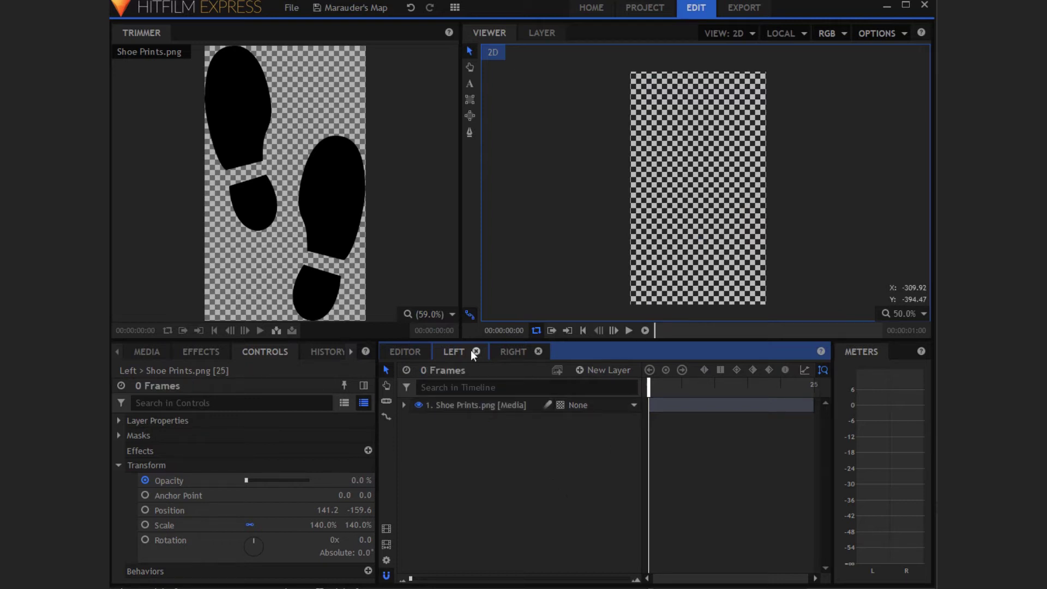
# - Raise the shoe print's opacity to 100% at frame 10
pyautogui.click(435, 370)
pyautogui.write('10')
pyautogui.press('Return')
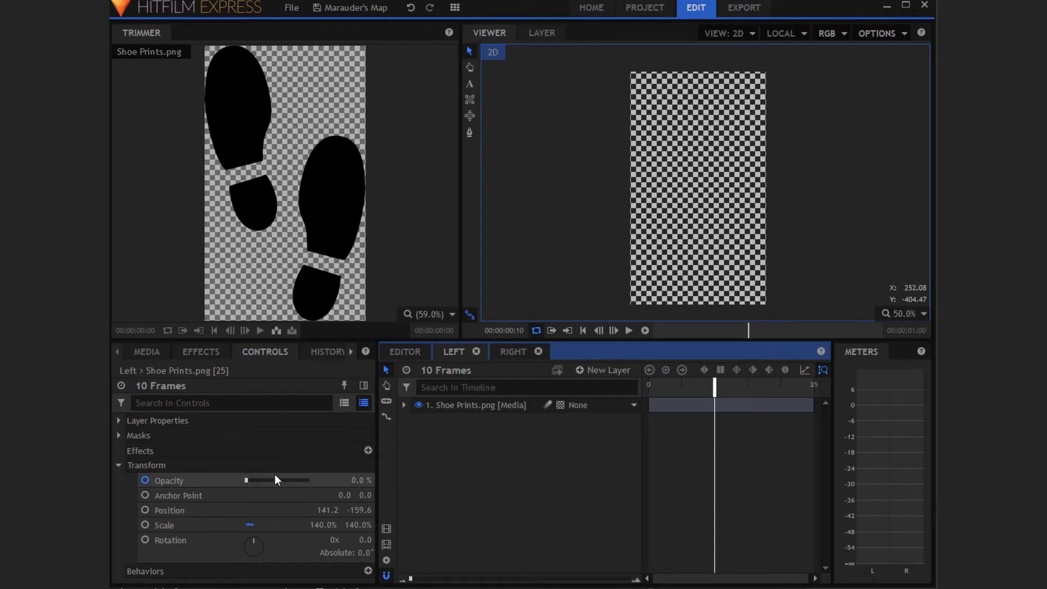
pyautogui.moveTo(272, 479); pyautogui.dragTo(656, 461)
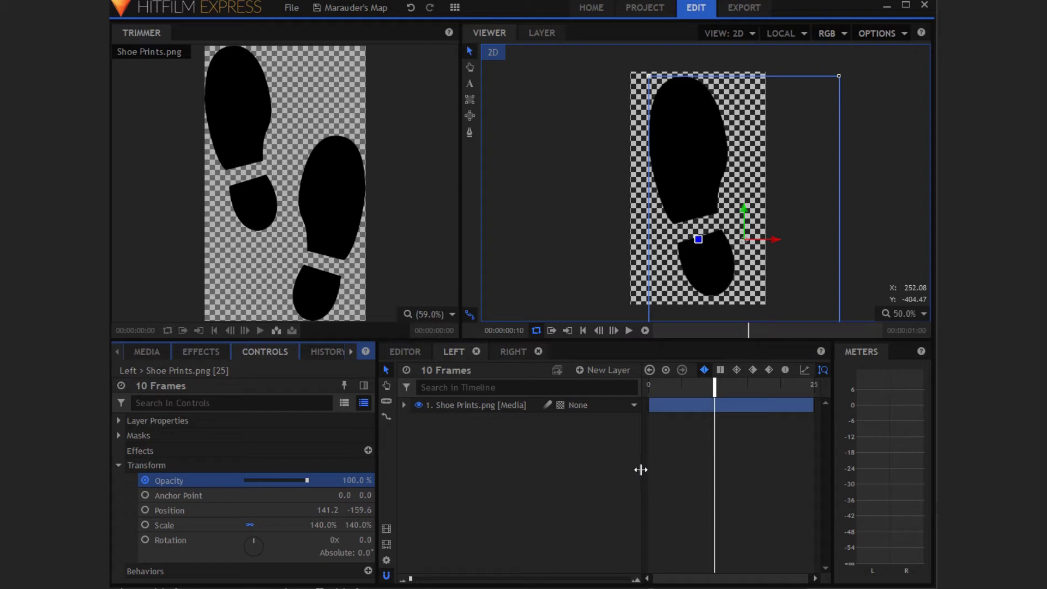
# - Fade the shoe print's opacity back down to 0% at frame 24
pyautogui.click(437, 371)
pyautogui.write('15')
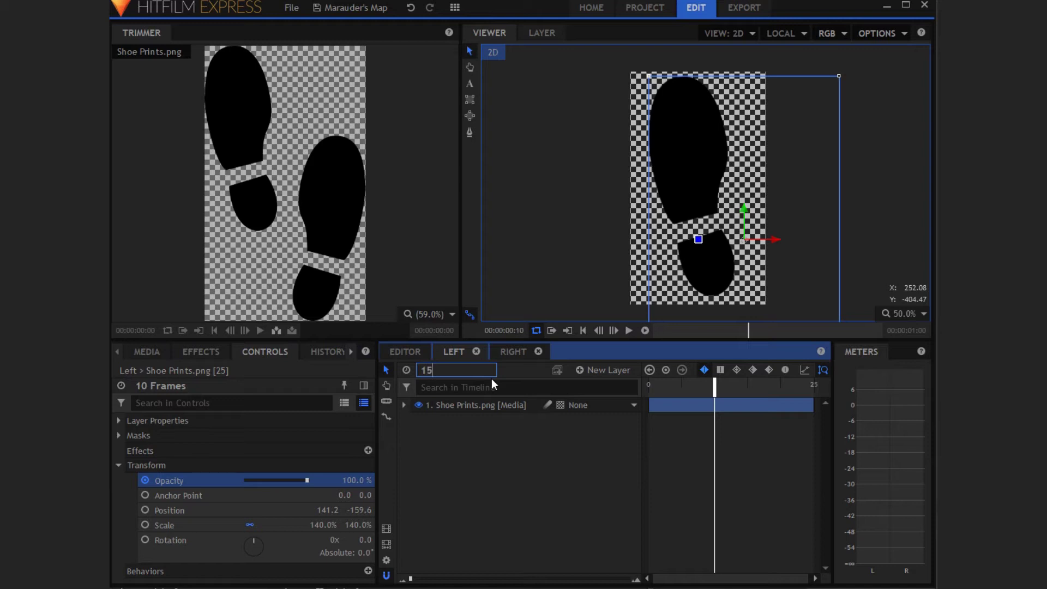
pyautogui.press('Return')
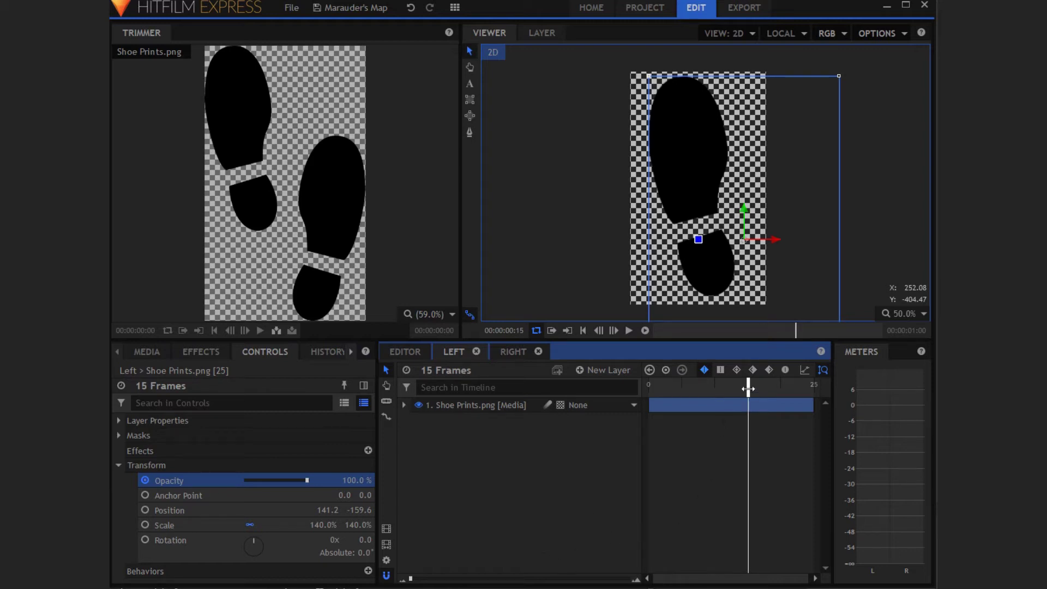
pyautogui.moveTo(748, 389); pyautogui.dragTo(808, 389)
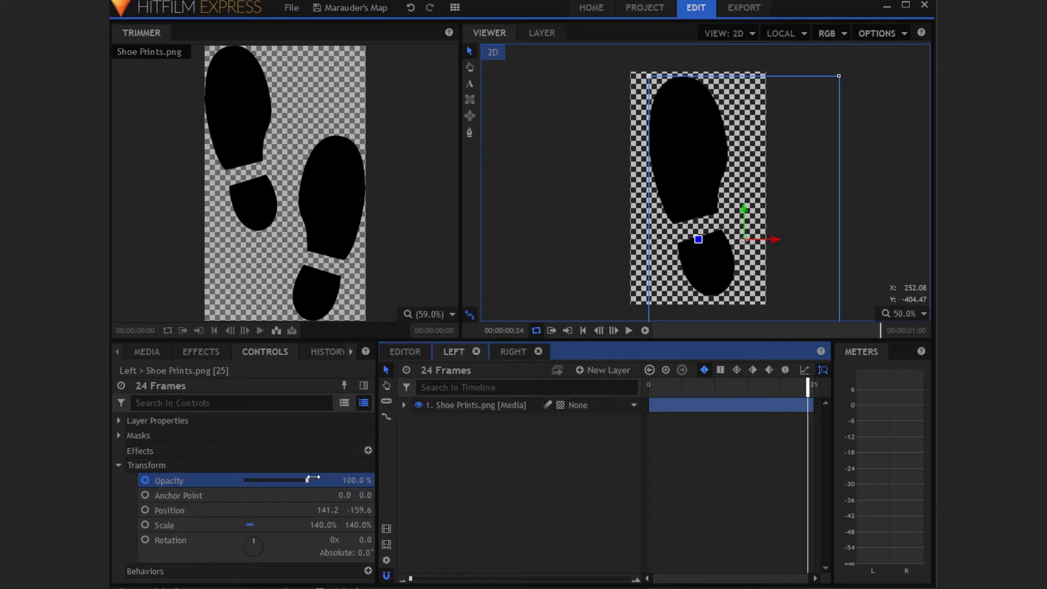
pyautogui.moveTo(304, 481); pyautogui.dragTo(246, 481)
pyautogui.moveTo(761, 386); pyautogui.dragTo(628, 345)
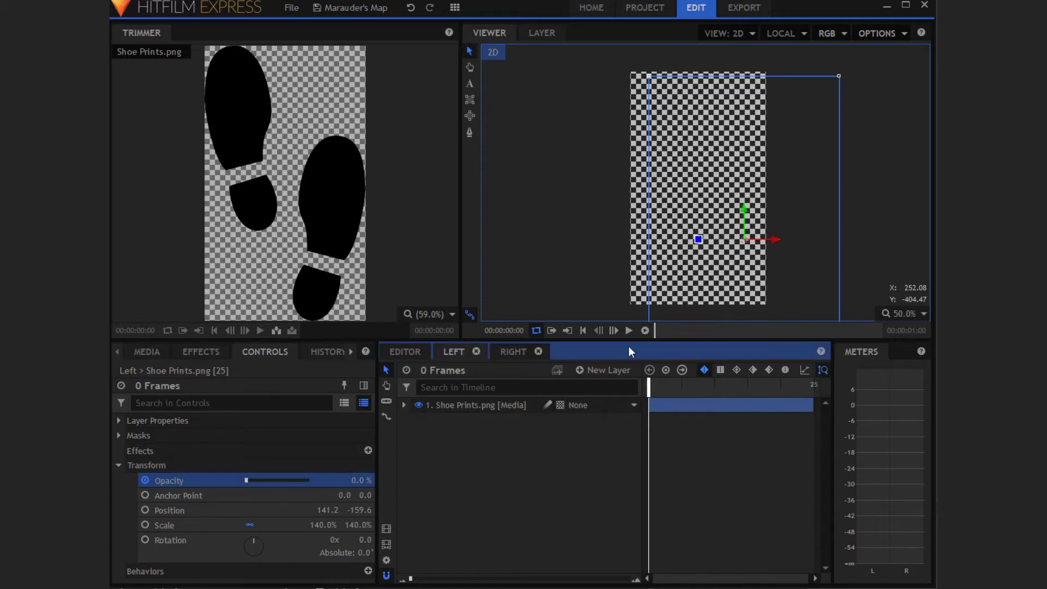
pyautogui.click(639, 330)
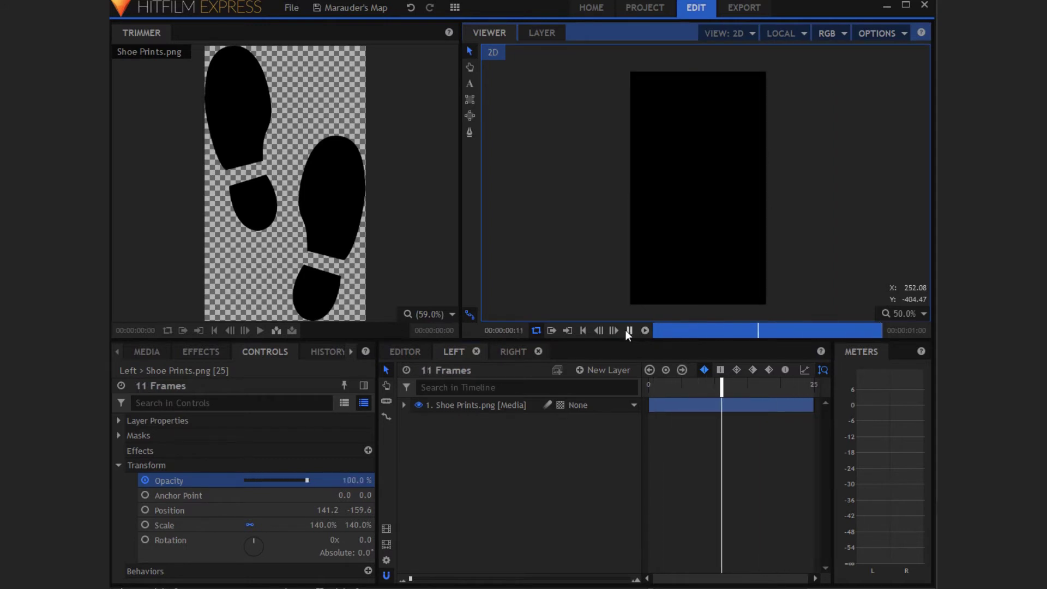
pyautogui.click(628, 331)
pyautogui.click(582, 330)
pyautogui.click(581, 510)
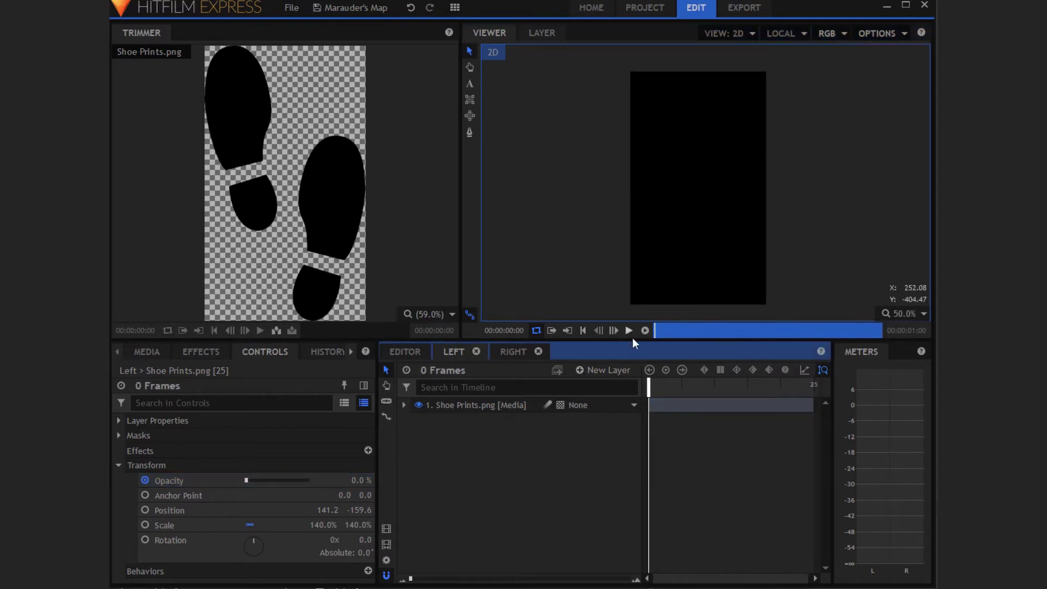
pyautogui.click(624, 370)
pyautogui.click(634, 384)
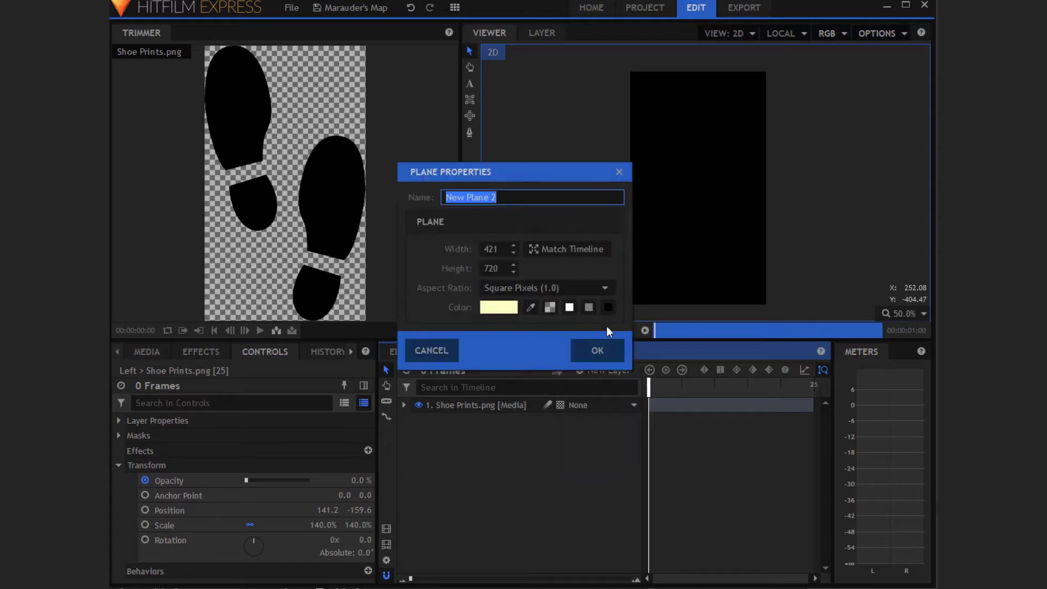
pyautogui.click(597, 350)
pyautogui.moveTo(480, 404); pyautogui.dragTo(487, 431)
pyautogui.moveTo(679, 384); pyautogui.dragTo(649, 384)
pyautogui.click(628, 331)
pyautogui.click(628, 330)
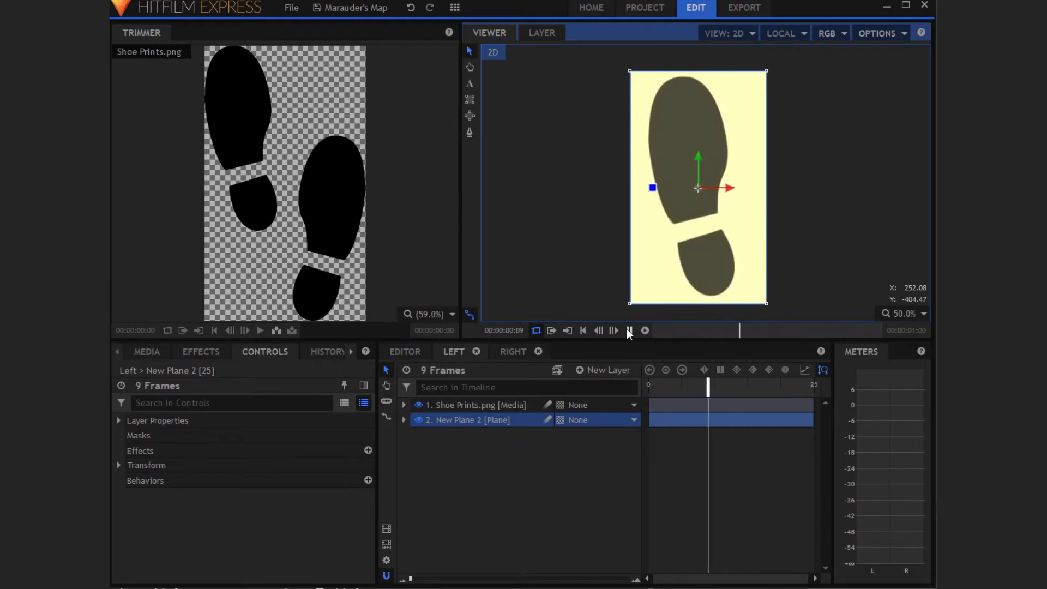
pyautogui.click(627, 328)
pyautogui.click(593, 330)
pyautogui.click(485, 425)
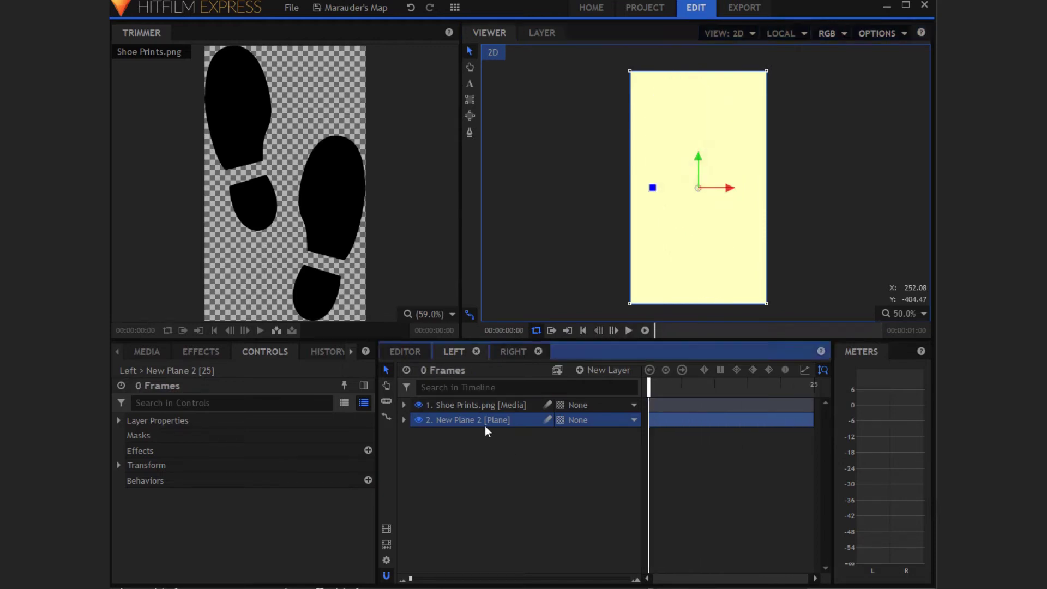
pyautogui.press('Delete')
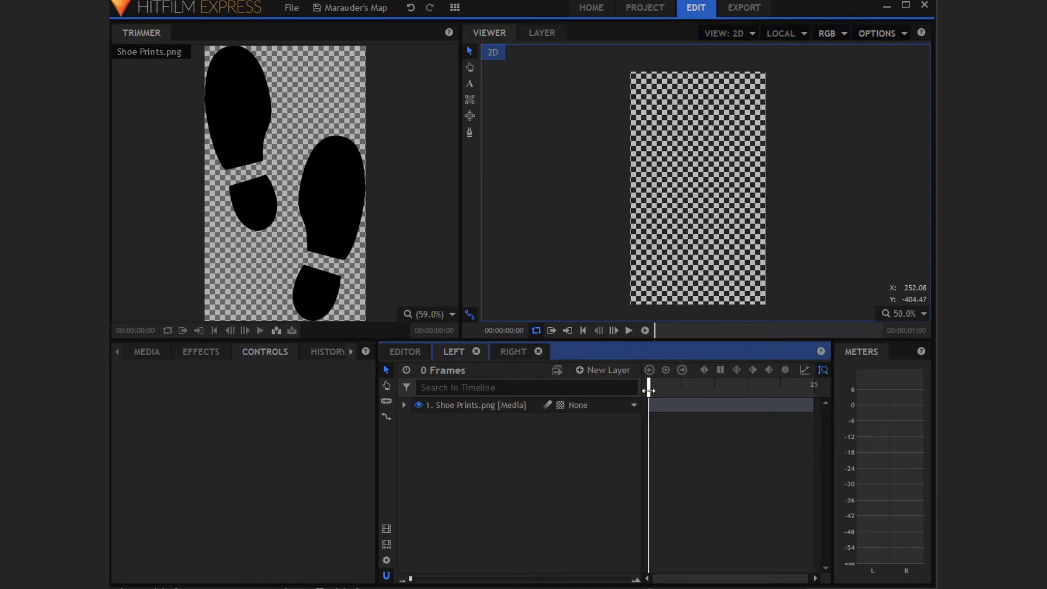
# - Scrub and play back the Right shot's shoe print fade, then return to frame 0
pyautogui.moveTo(650, 386); pyautogui.dragTo(498, 369)
pyautogui.click(708, 405)
pyautogui.moveTo(708, 383); pyautogui.dragTo(649, 386)
pyautogui.click(628, 330)
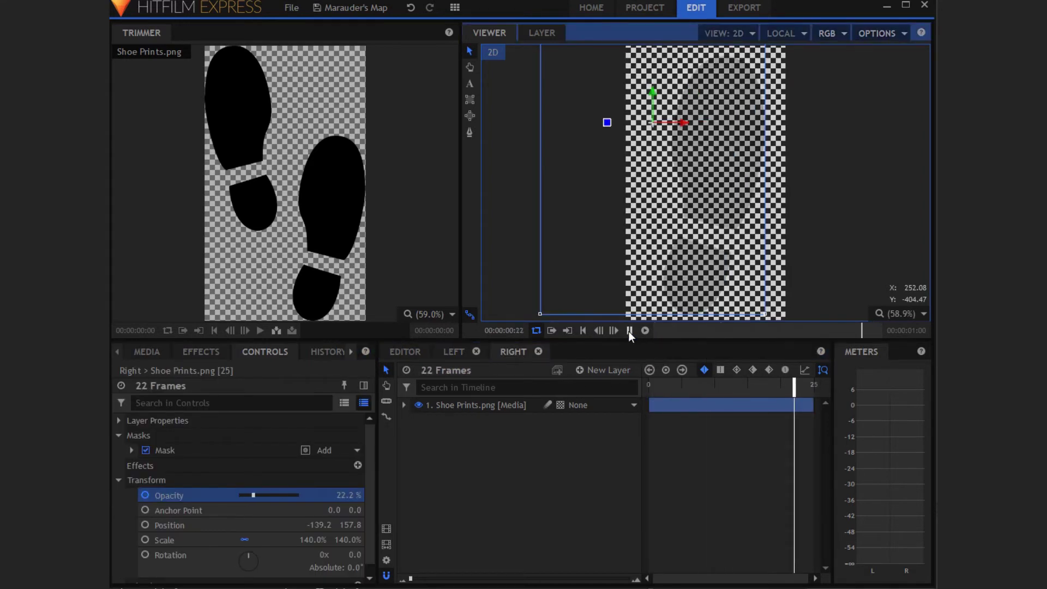
pyautogui.click(629, 331)
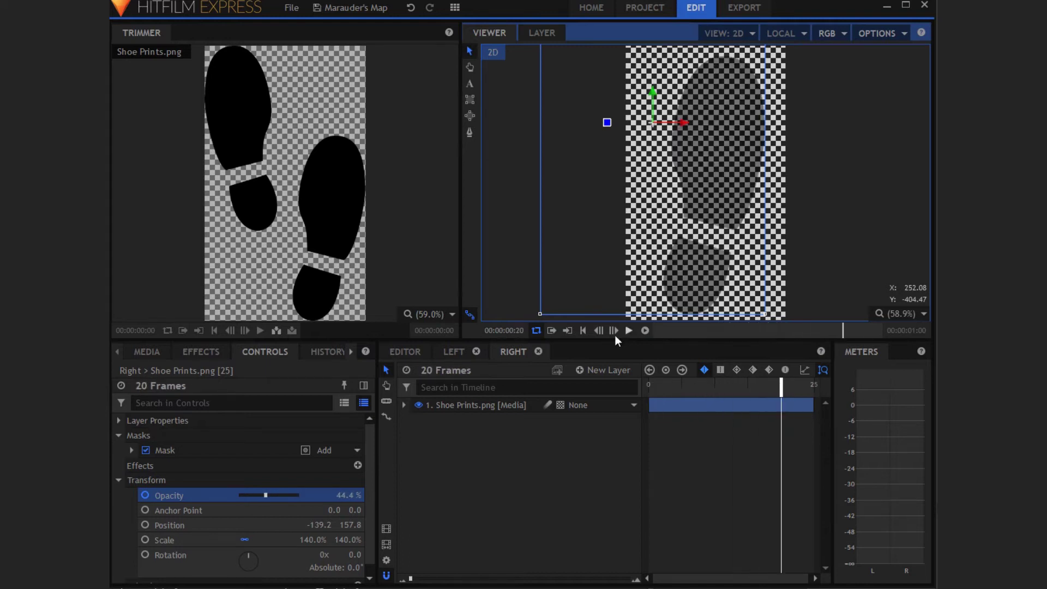
pyautogui.click(583, 330)
# - Collapse the Transform and Masks properties of the shoe print layer
pyautogui.click(533, 476)
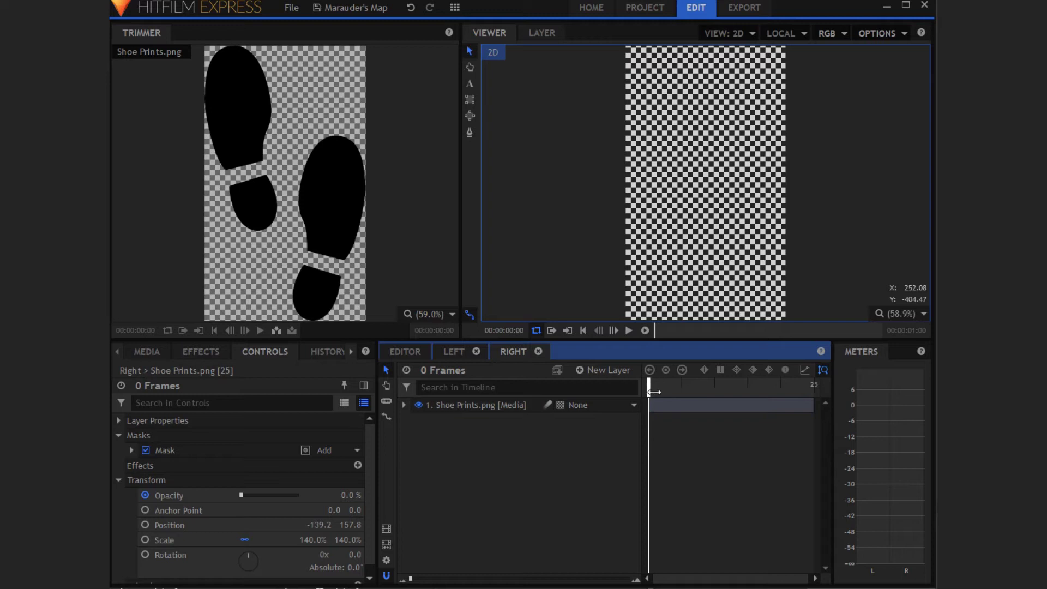
pyautogui.click(119, 480)
pyautogui.click(118, 435)
# - Create a 5-second 1080p Full HD @ 25 fps composite shot named 'Feet Animation'
pyautogui.click(146, 351)
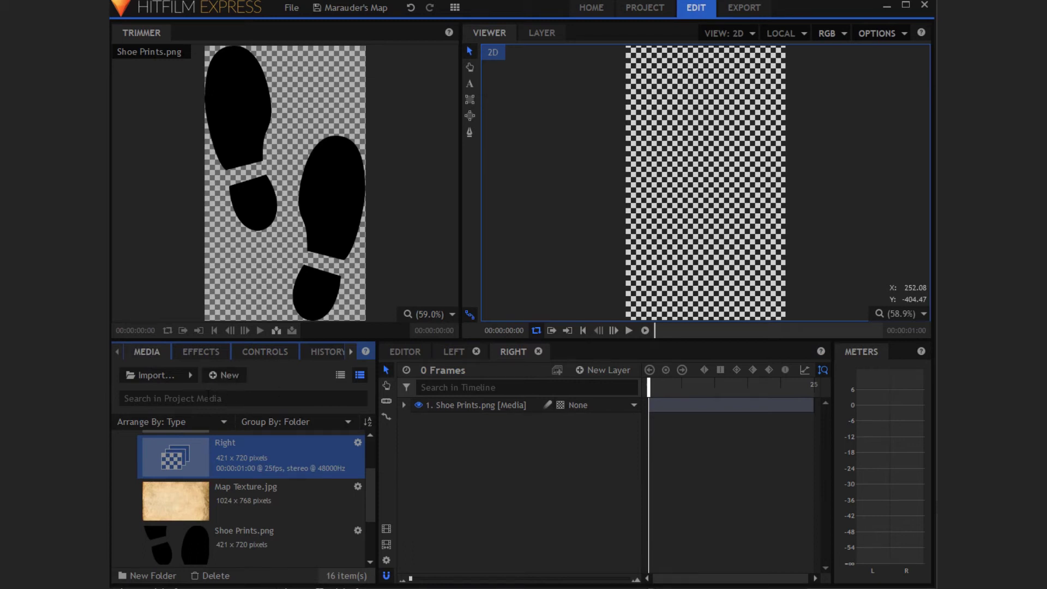
pyautogui.click(224, 371)
pyautogui.click(253, 384)
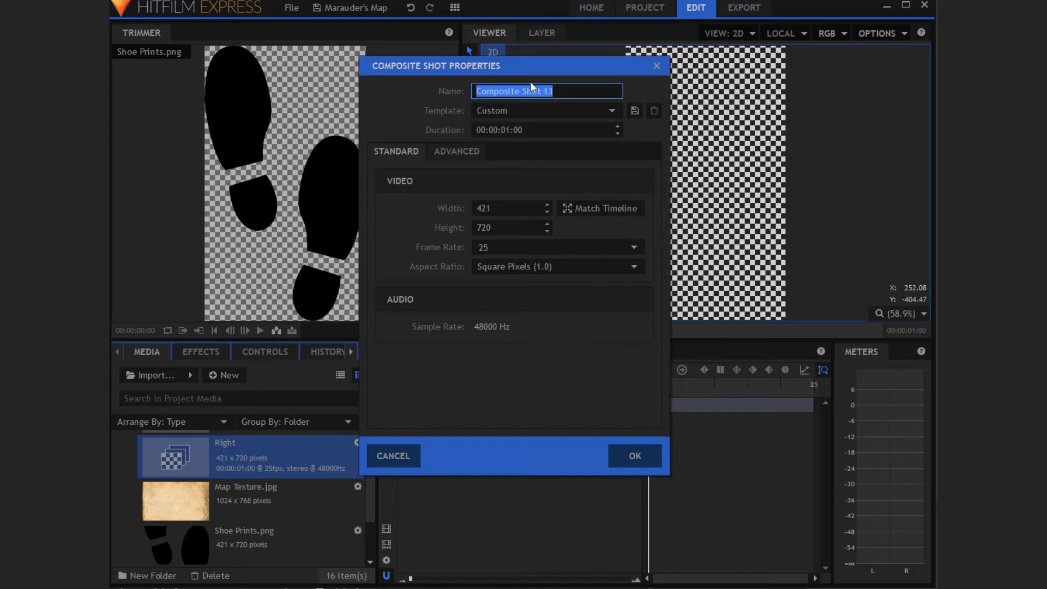
pyautogui.click(529, 113)
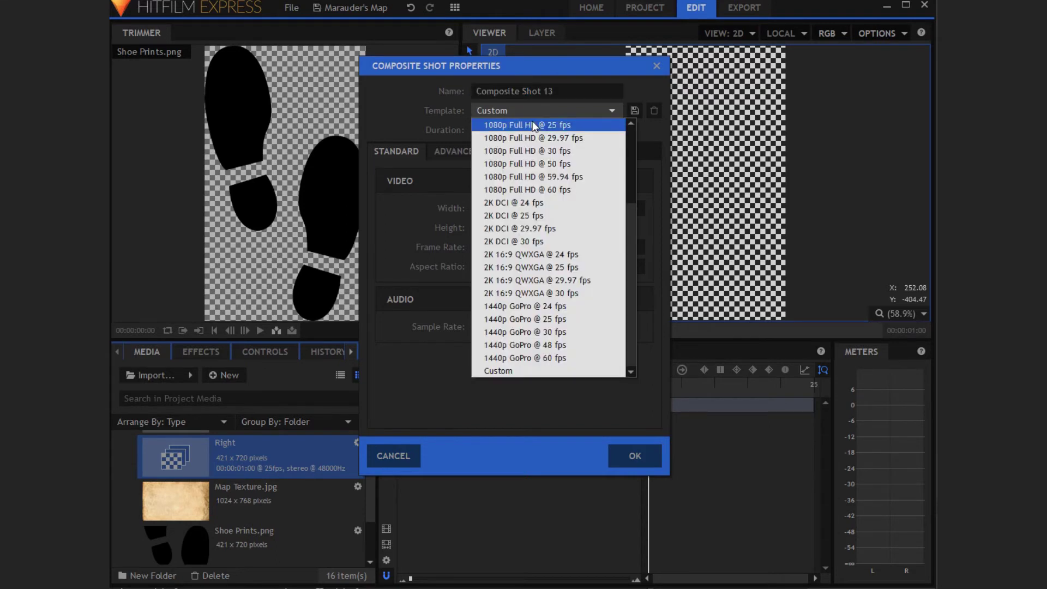
pyautogui.click(532, 125)
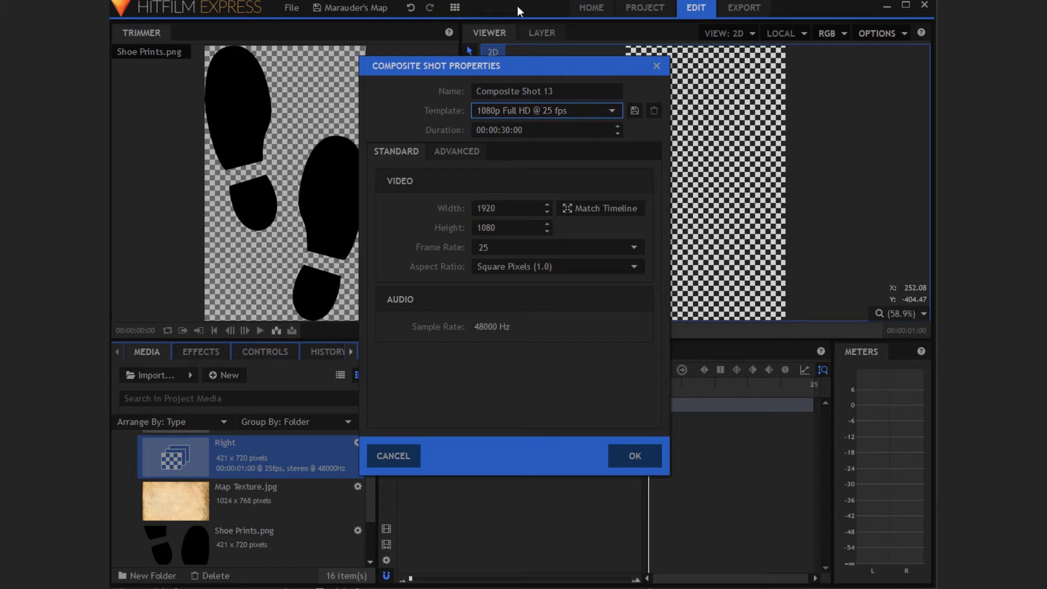
pyautogui.click(517, 129)
pyautogui.write('5:')
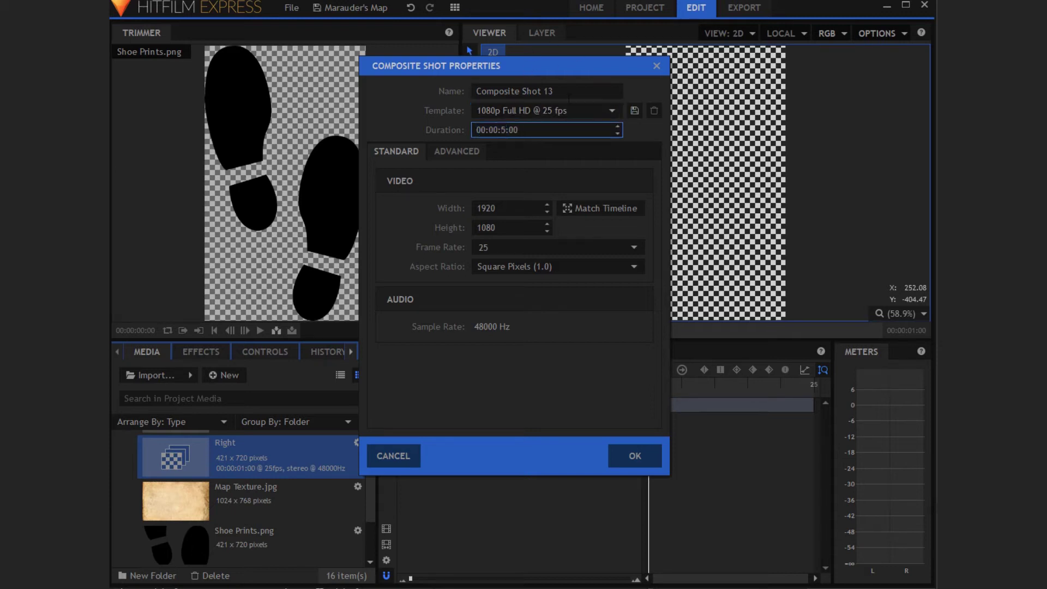
pyautogui.write('0')
pyautogui.click(565, 94)
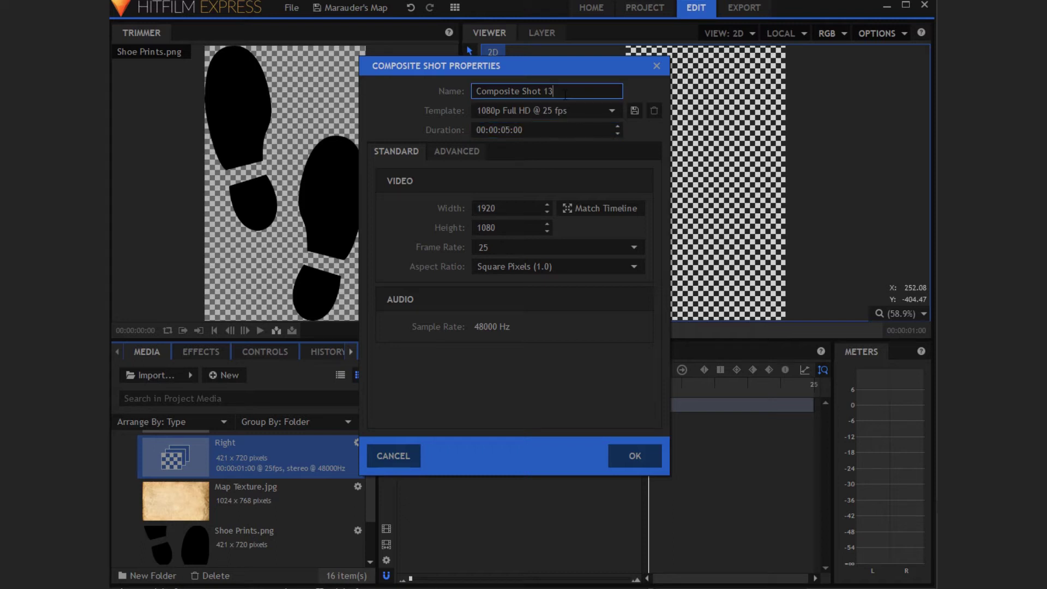
pyautogui.hotkey('ctrl', 'a')
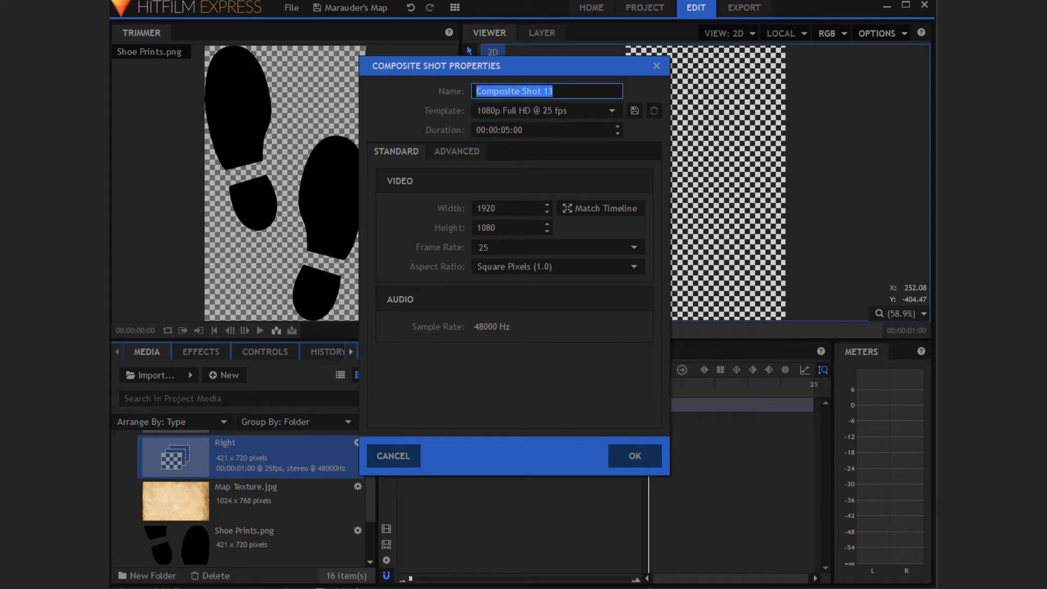
pyautogui.write('Feet An')
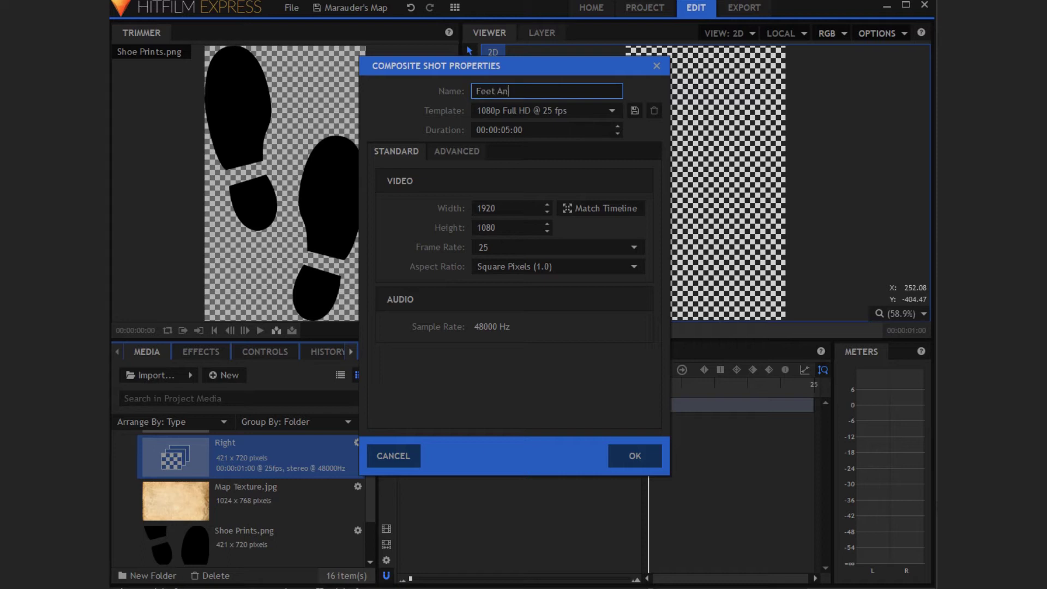
pyautogui.write('imation')
pyautogui.press('Escape')
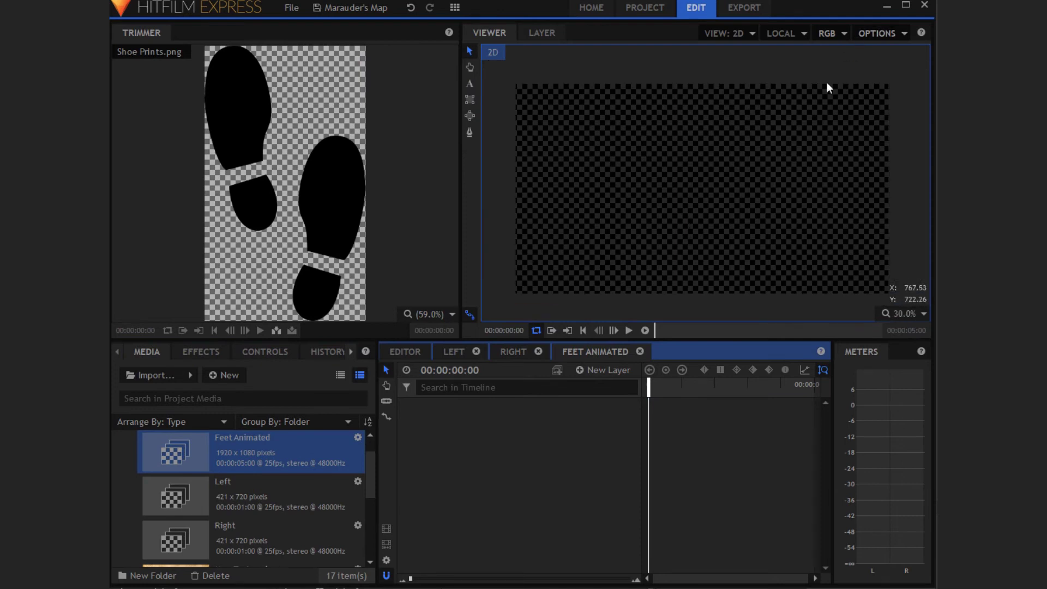
# - Change the viewer background colour to light grey
pyautogui.click(886, 33)
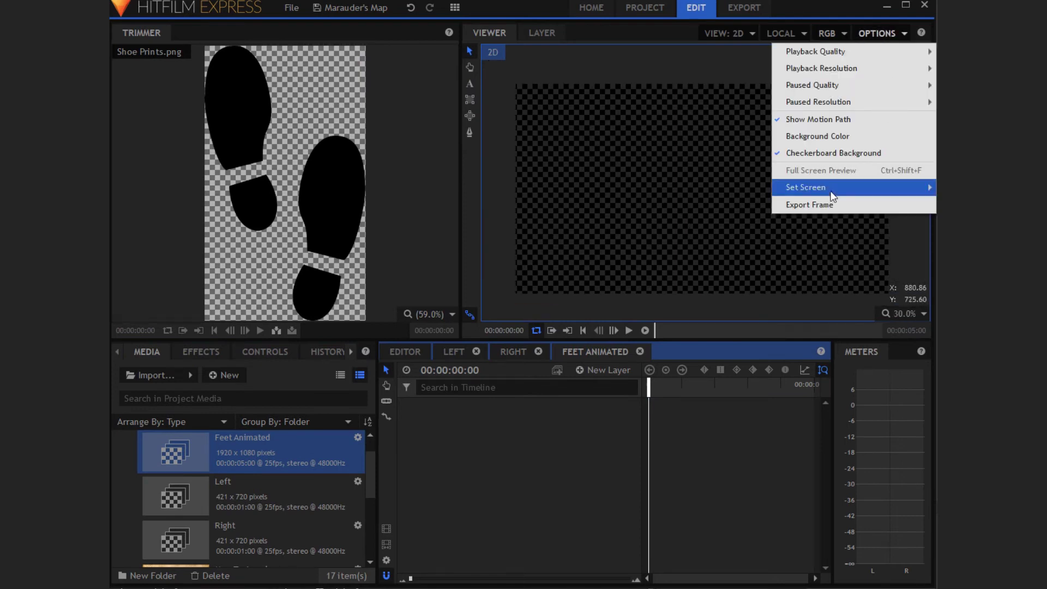
pyautogui.click(818, 136)
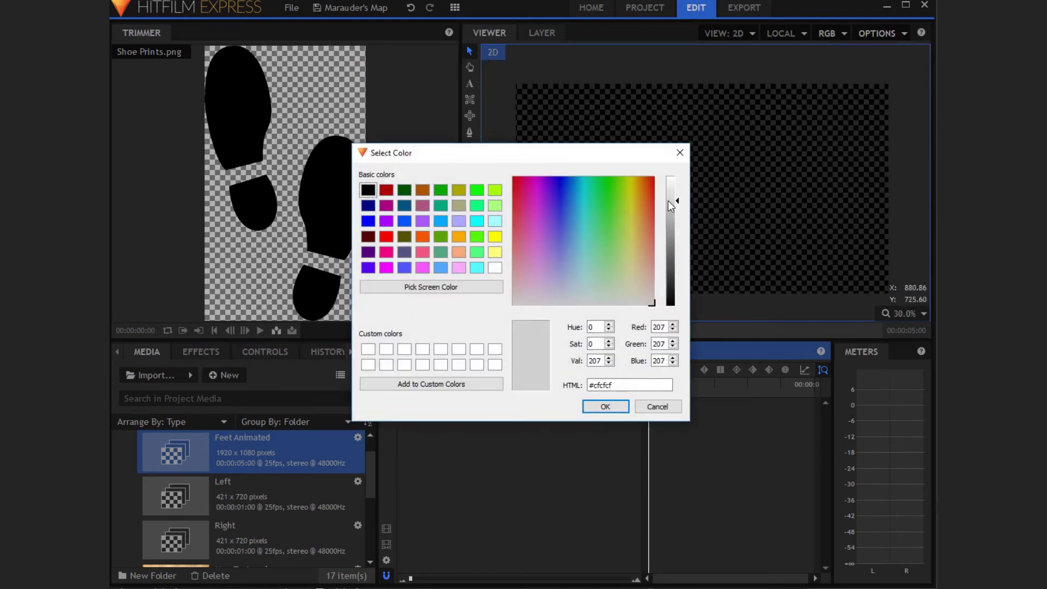
pyautogui.moveTo(668, 200); pyautogui.dragTo(669, 199)
pyautogui.click(604, 406)
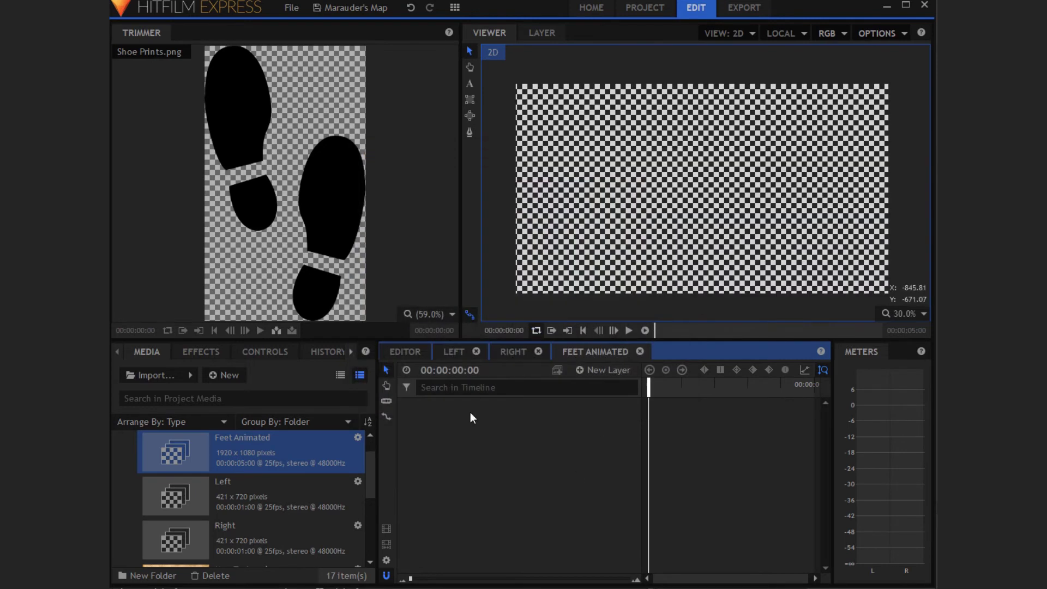
# - Add the Left and Right composite shots as layers and scrub to preview the footprints
pyautogui.click(290, 507)
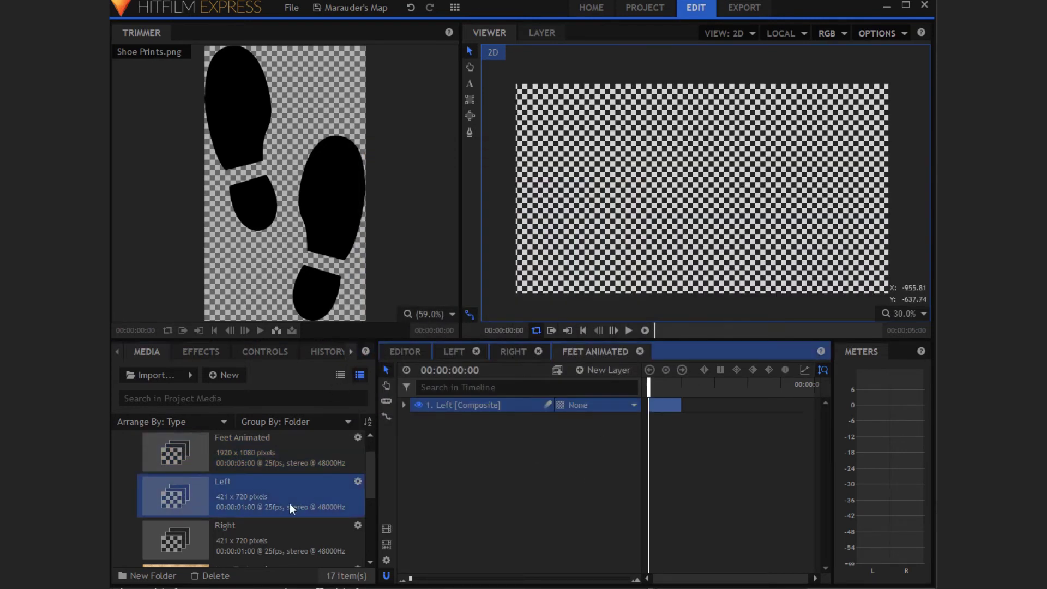
pyautogui.moveTo(273, 540); pyautogui.dragTo(750, 401)
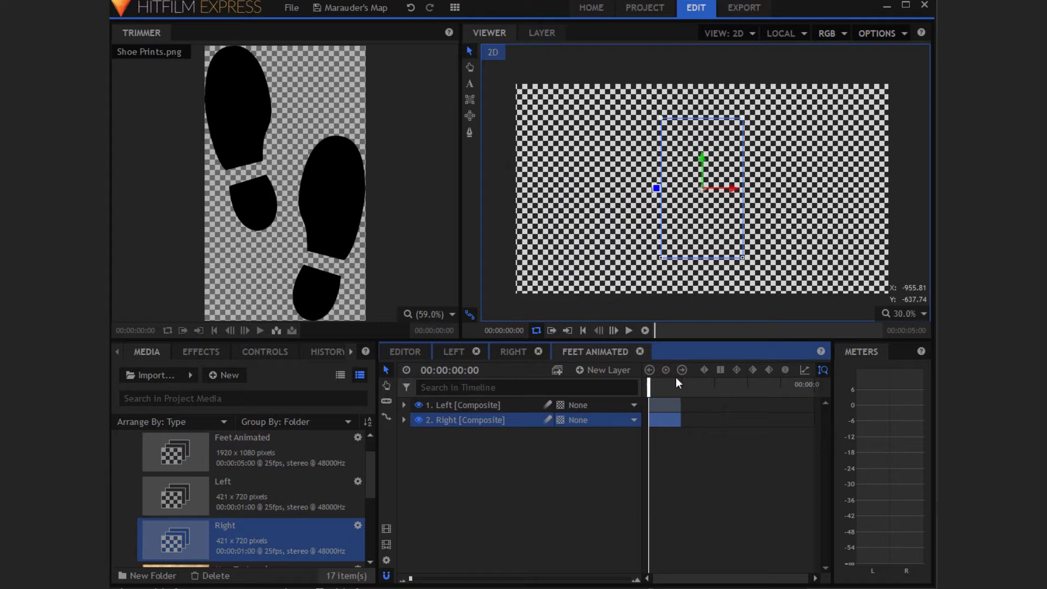
pyautogui.moveTo(676, 380); pyautogui.dragTo(669, 384)
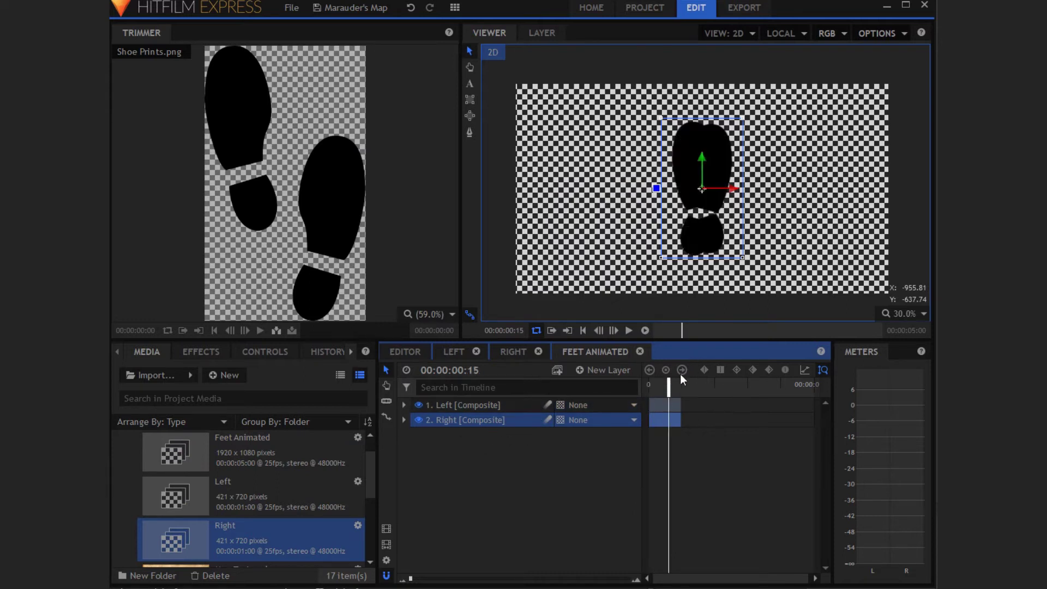
pyautogui.moveTo(676, 384); pyautogui.dragTo(532, 404)
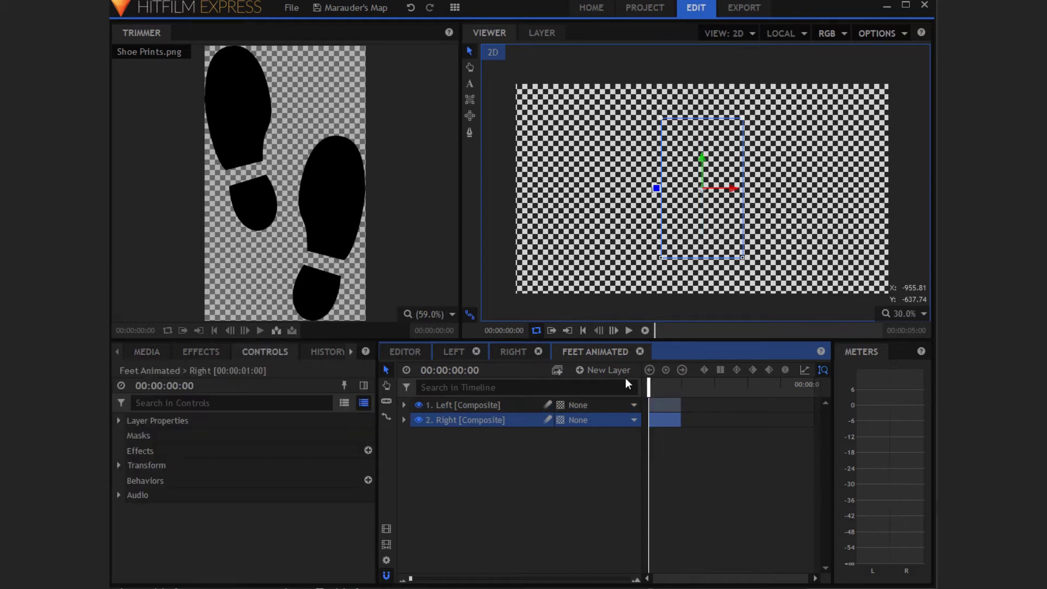
# - Set the Left footprint layer's scale to 25%
pyautogui.moveTo(648, 385)
pyautogui.mouseDown()
pyautogui.moveTo(675, 384)
pyautogui.moveTo(649, 389)
pyautogui.mouseUp()
pyautogui.press('Up')
pyautogui.press('Down')
pyautogui.press('Up')
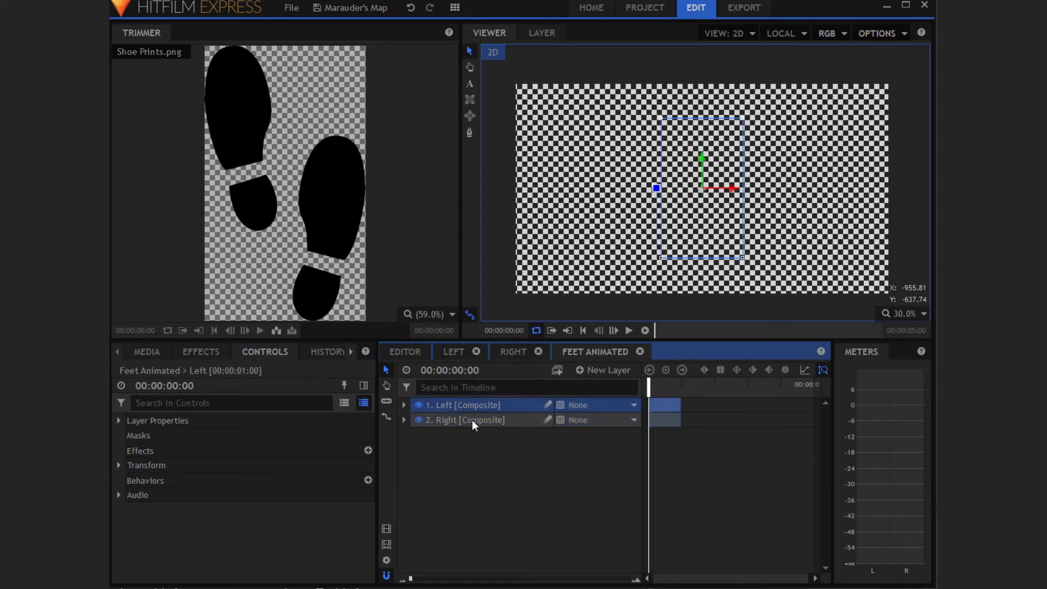
pyautogui.press('Down')
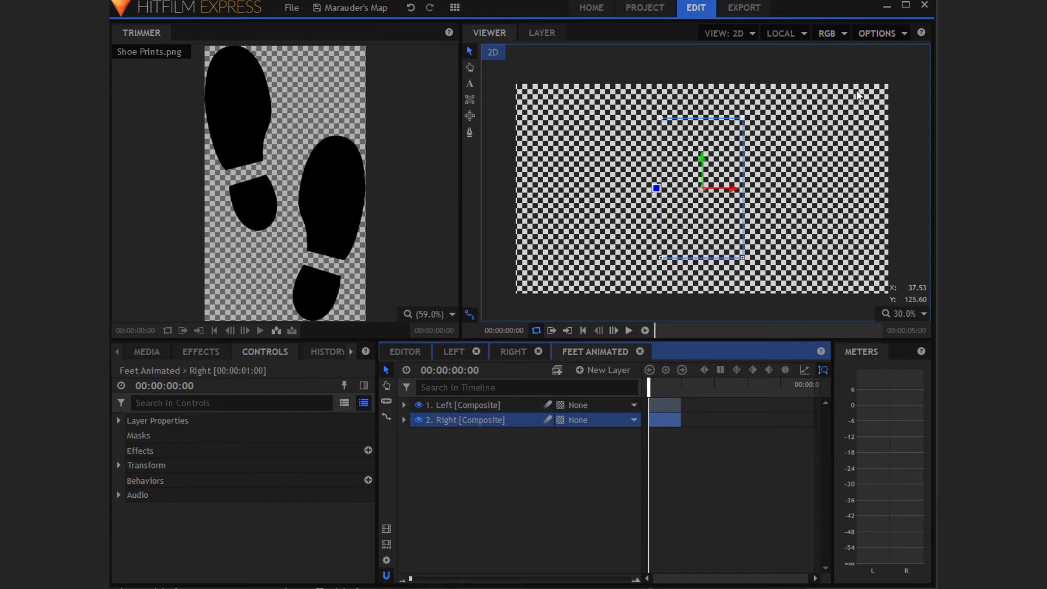
pyautogui.click(480, 405)
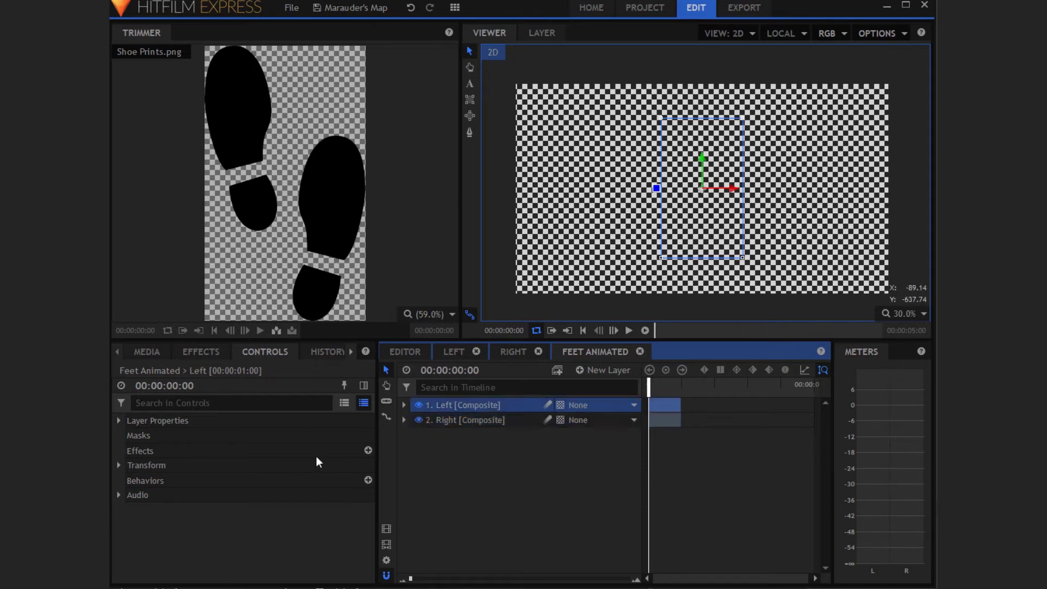
pyautogui.press('space')
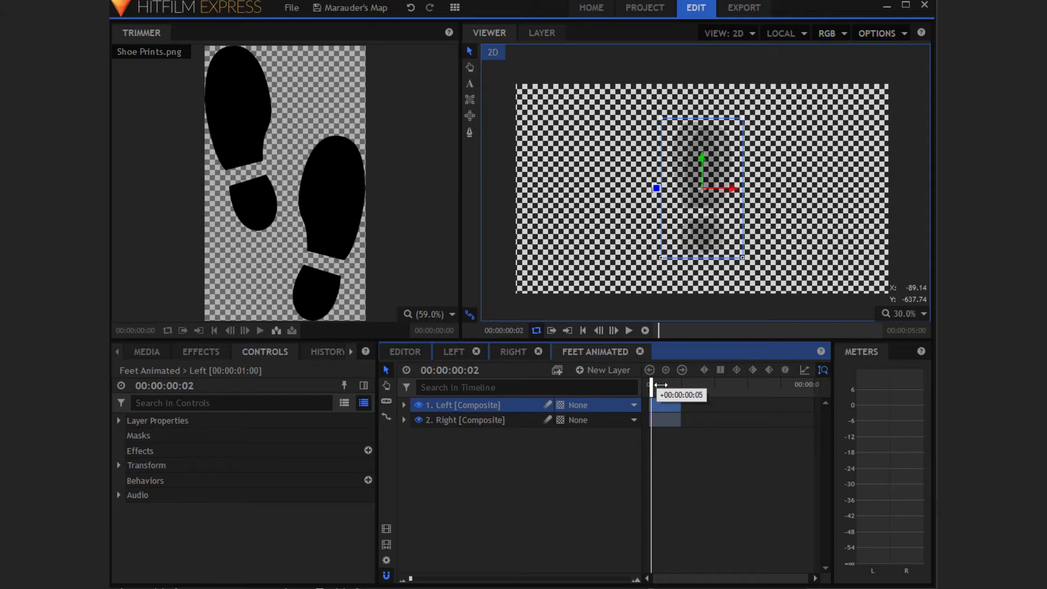
pyautogui.click(120, 465)
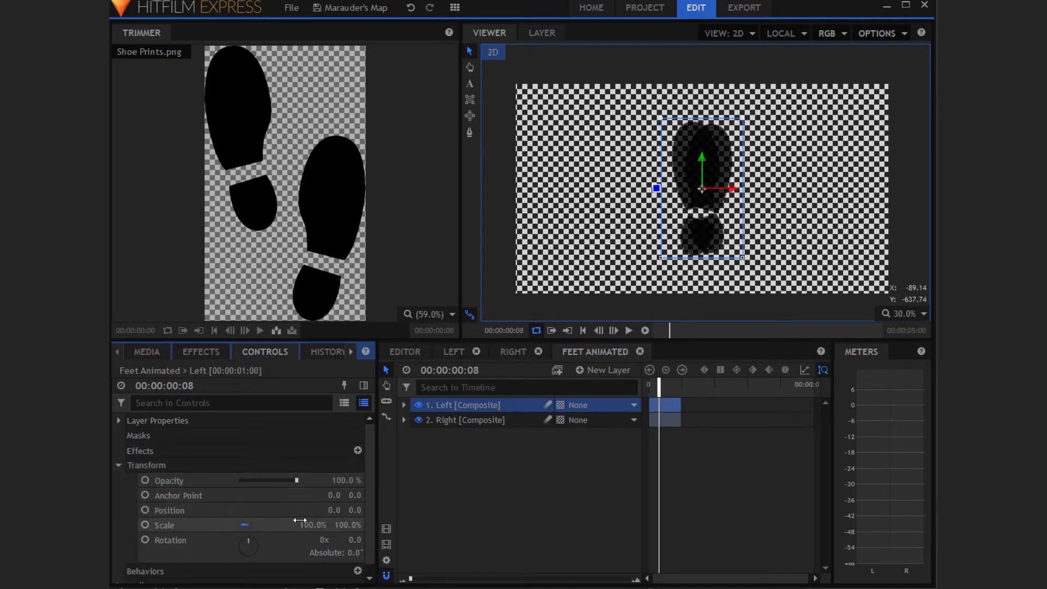
pyautogui.click(320, 523)
pyautogui.write('25')
pyautogui.press('Return')
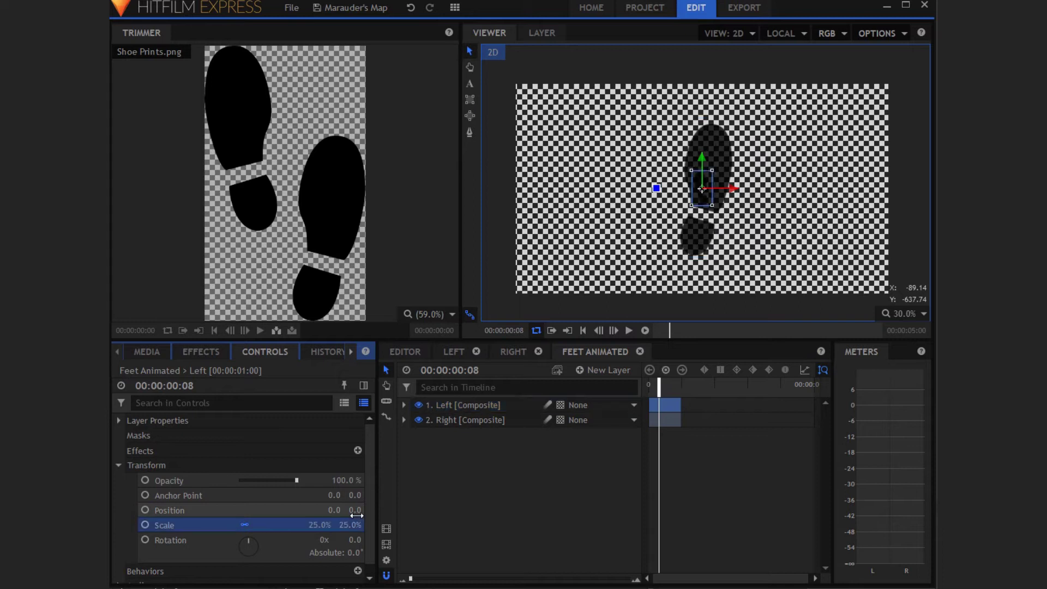
# - Set the Right footprint layer's scale to 25%
pyautogui.click(484, 420)
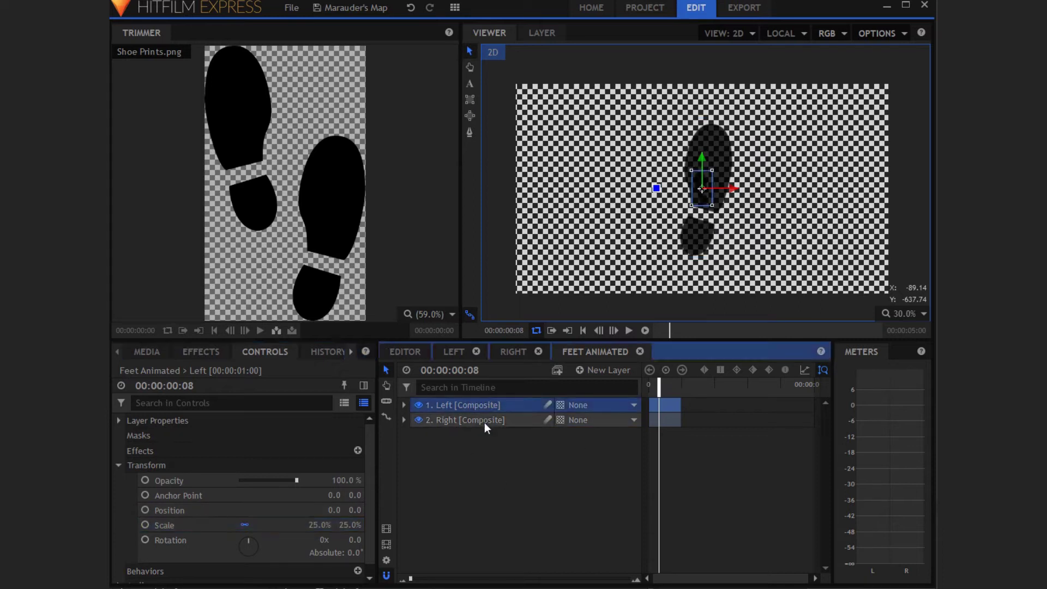
pyautogui.click(119, 465)
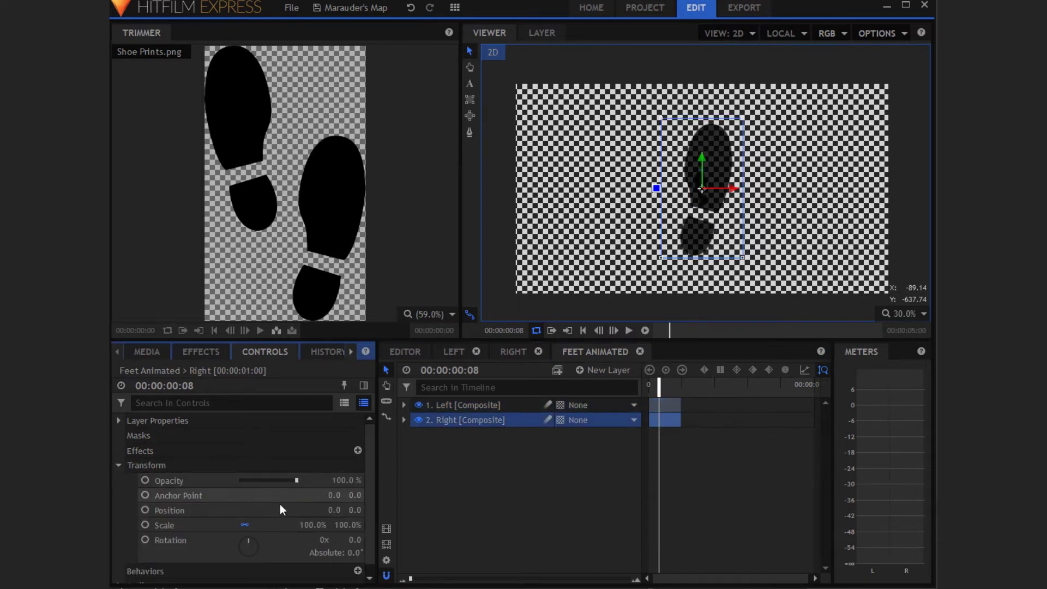
pyautogui.click(309, 525)
pyautogui.write('25')
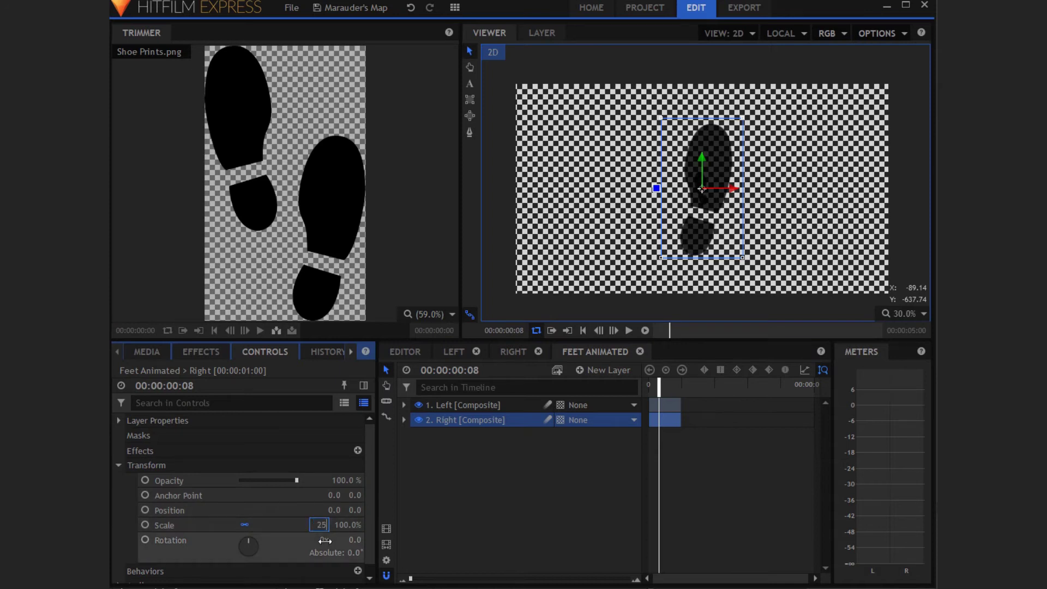
pyautogui.press('Return')
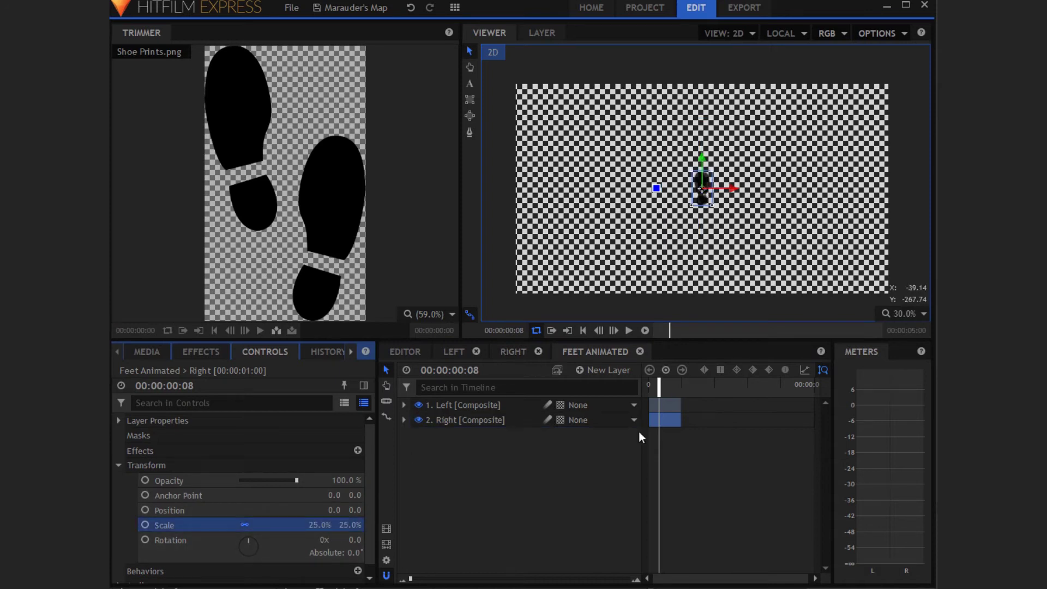
pyautogui.moveTo(653, 389); pyautogui.dragTo(629, 381)
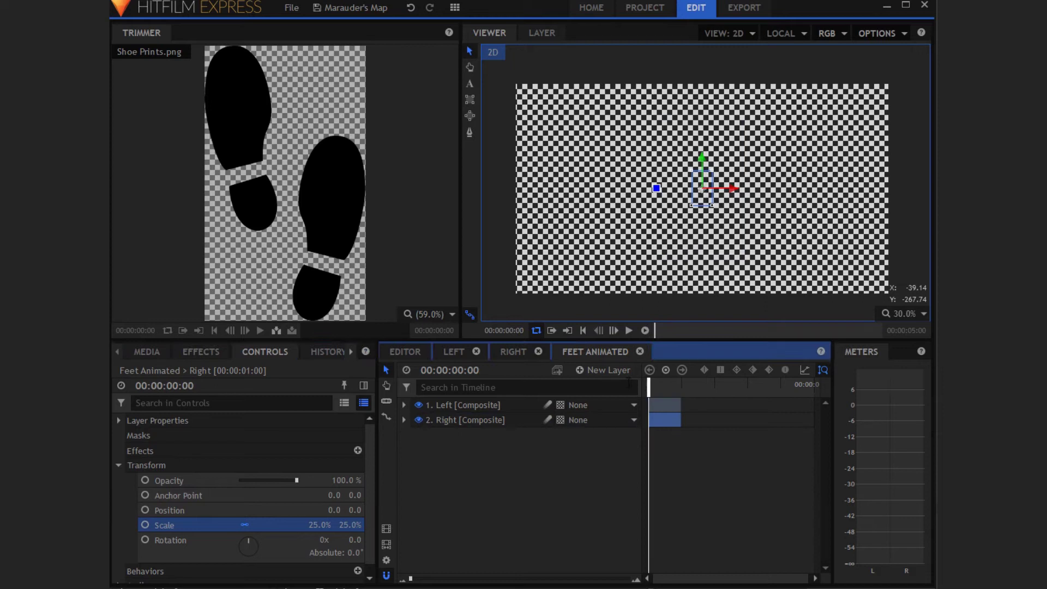
# - Move the Left layer below Right in the layer stack
pyautogui.moveTo(649, 386); pyautogui.dragTo(655, 386)
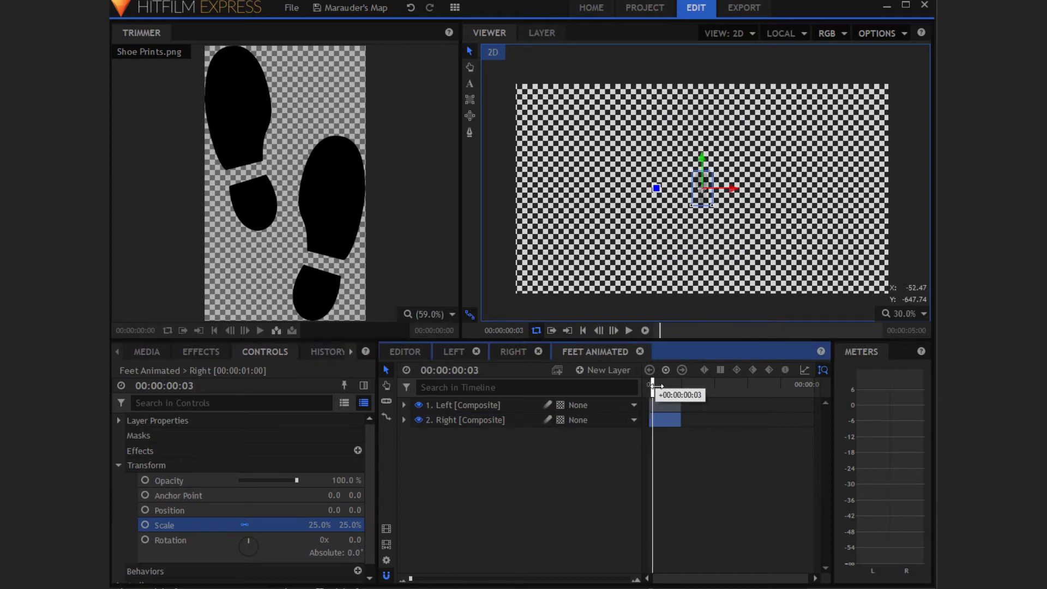
pyautogui.click(482, 407)
pyautogui.moveTo(482, 425); pyautogui.dragTo(478, 430)
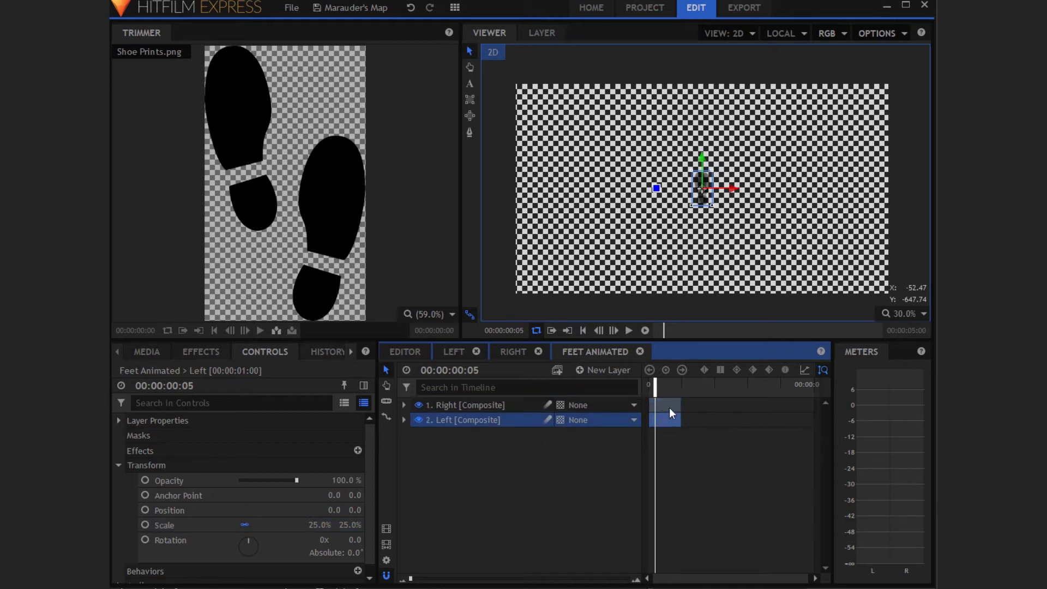
pyautogui.moveTo(655, 388); pyautogui.dragTo(649, 388)
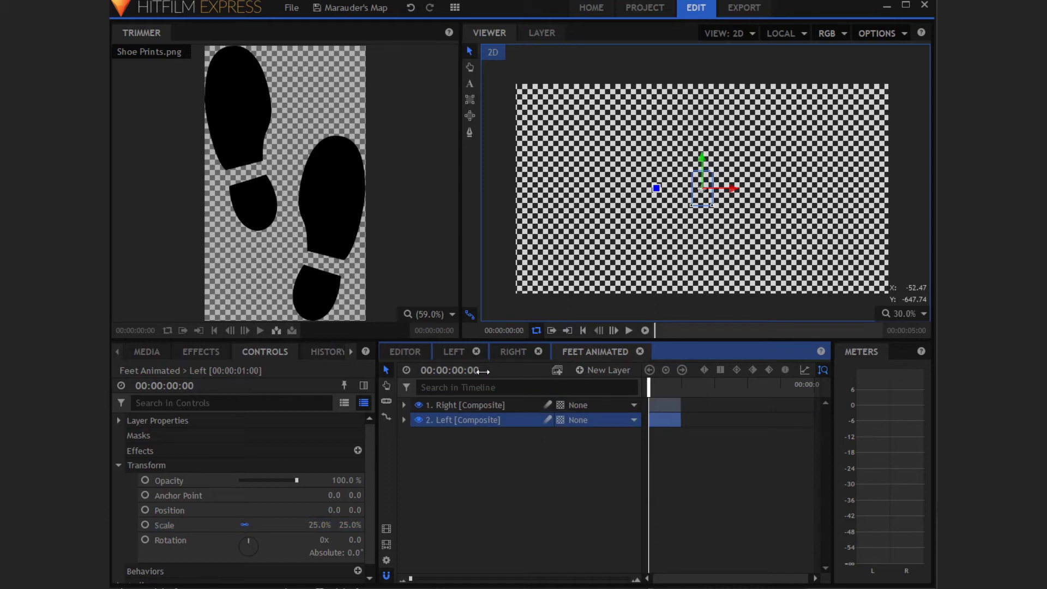
# - Show the timecode in frames and make the Right clip start at frame 10
pyautogui.rightClick(424, 370)
pyautogui.click(476, 389)
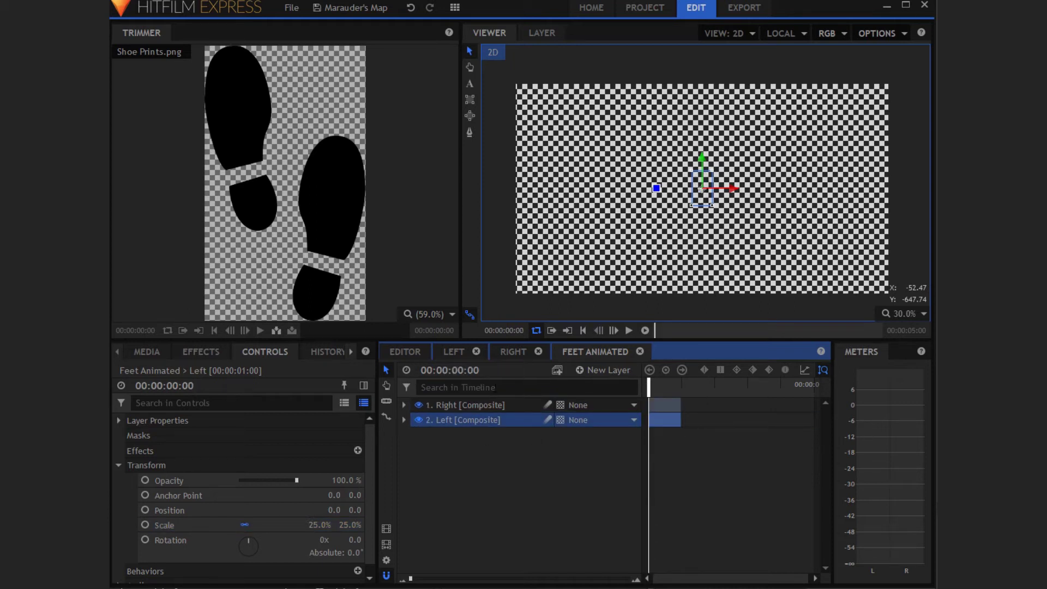
pyautogui.click(436, 370)
pyautogui.write('10')
pyautogui.press('Return')
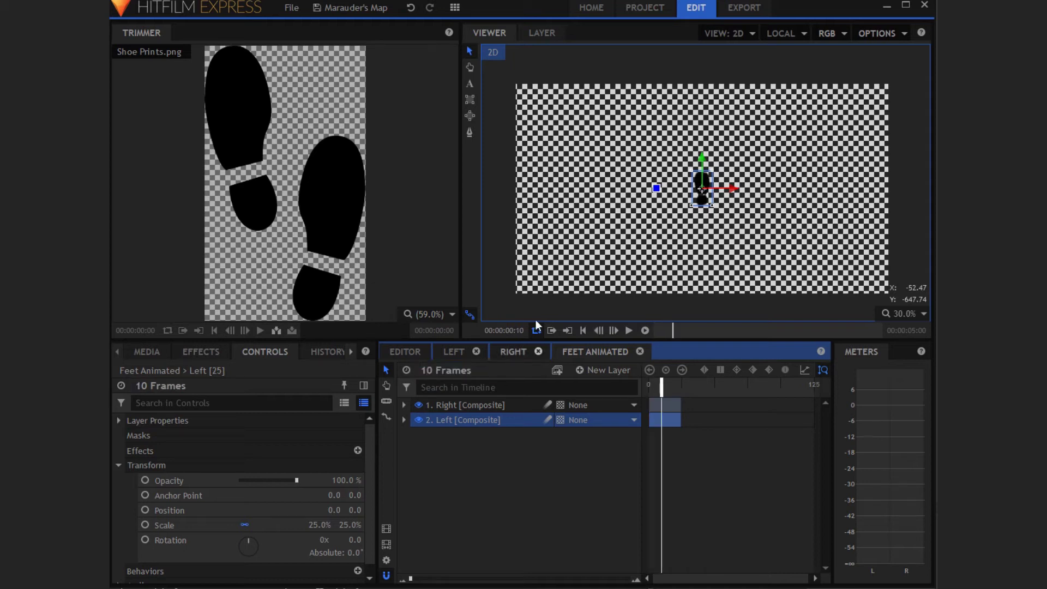
pyautogui.click(610, 404)
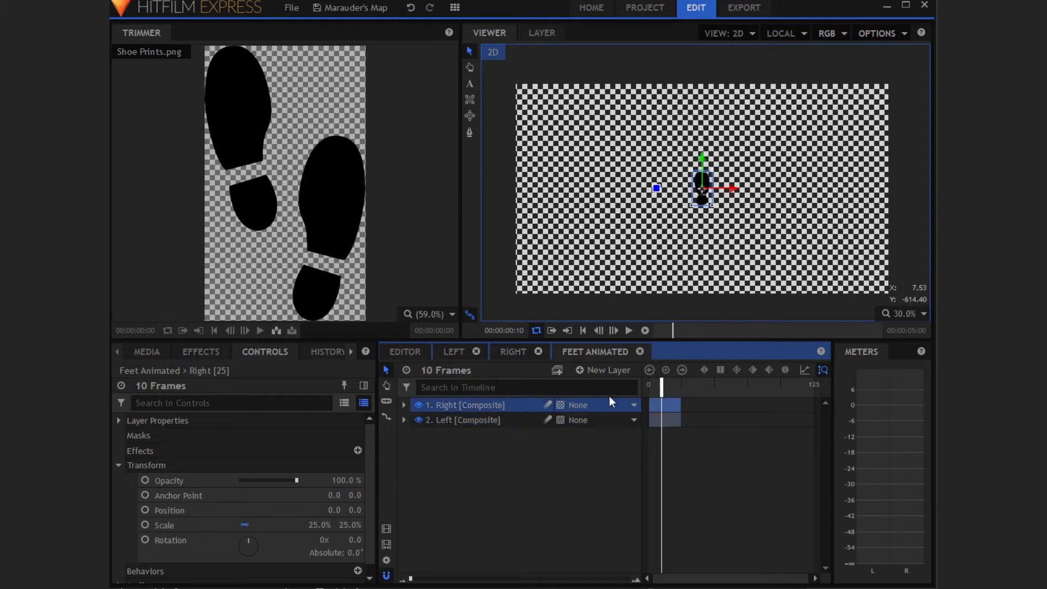
pyautogui.moveTo(665, 400); pyautogui.dragTo(673, 401)
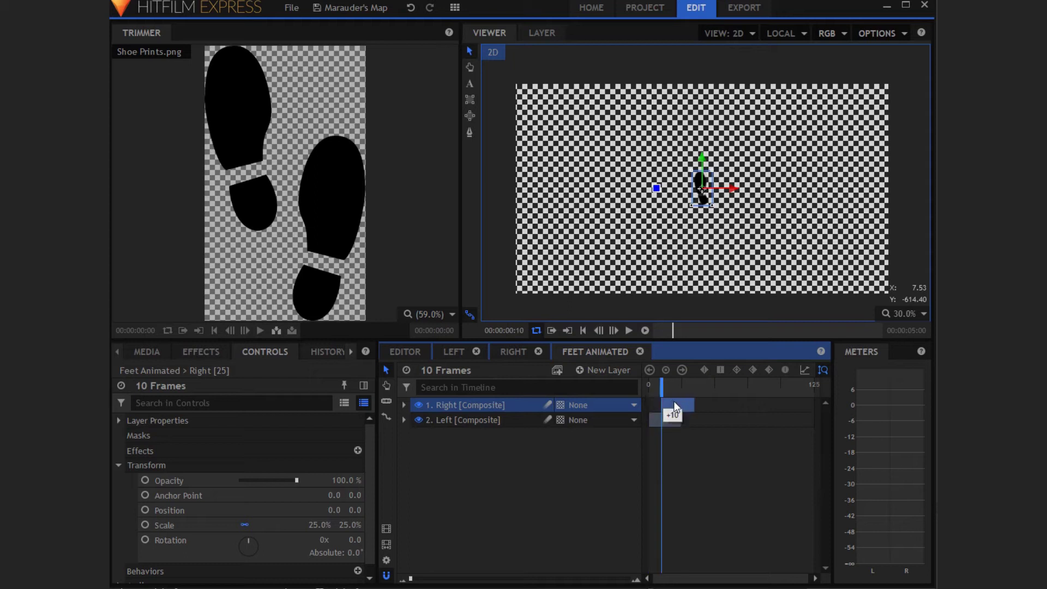
# - Move both footprints toward the lower left of the frame and play to check the steps
pyautogui.click(481, 417)
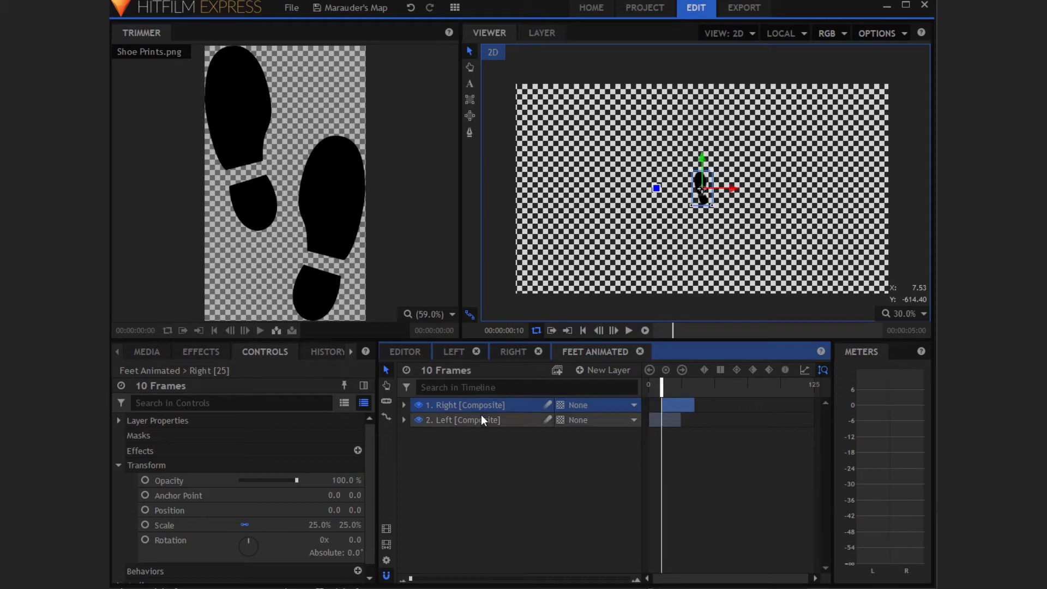
pyautogui.moveTo(701, 190); pyautogui.dragTo(624, 273)
pyautogui.click(679, 401)
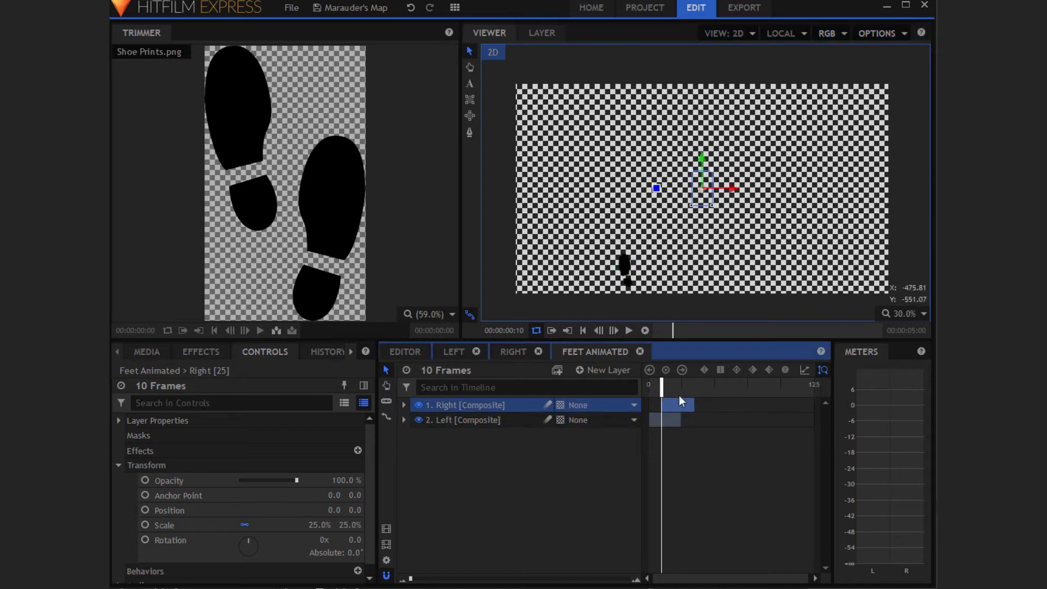
pyautogui.moveTo(701, 188); pyautogui.dragTo(636, 262)
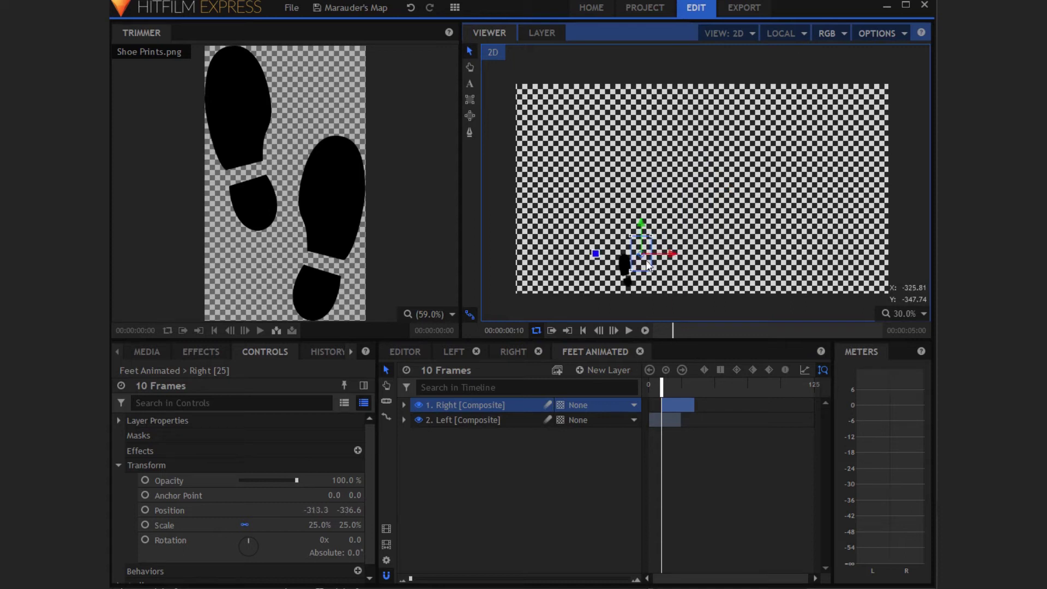
pyautogui.moveTo(660, 389)
pyautogui.mouseDown()
pyautogui.moveTo(671, 388)
pyautogui.moveTo(647, 382)
pyautogui.mouseUp()
pyautogui.click(628, 330)
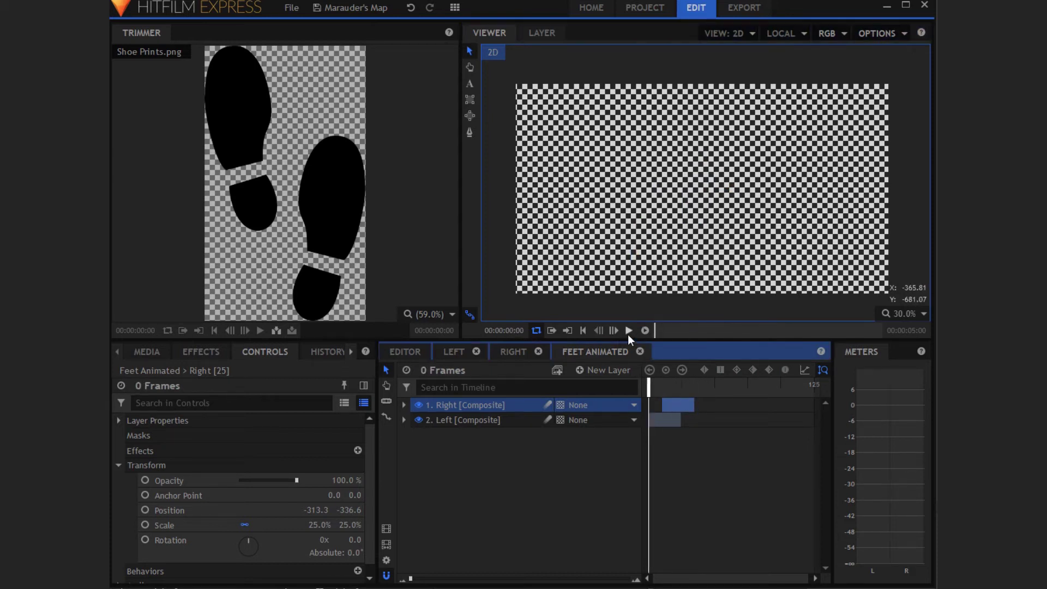
# - Duplicate the Left and Right layers and shift the copies to start at frame 20
pyautogui.click(628, 332)
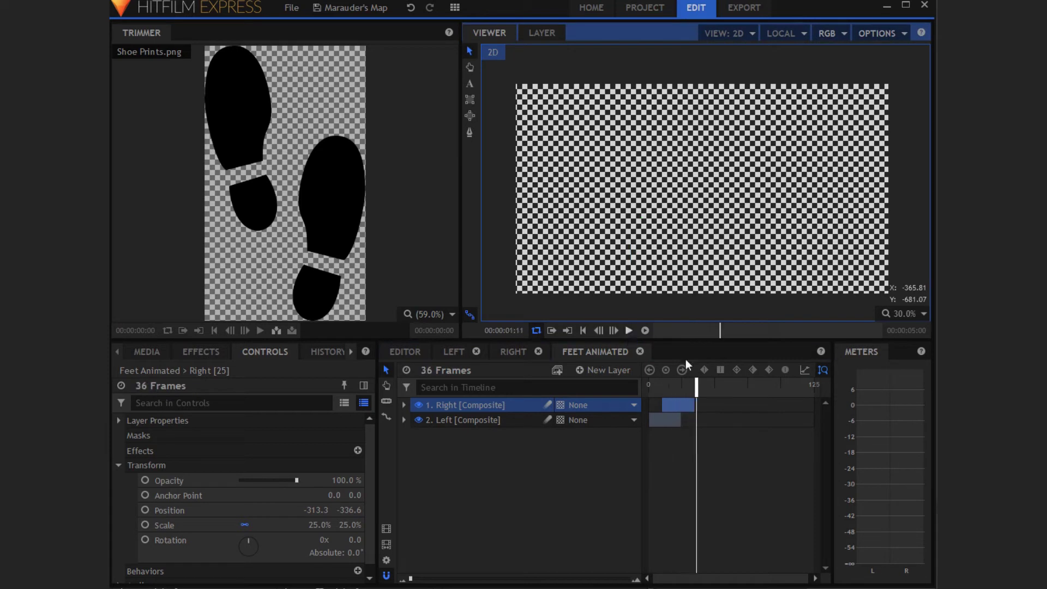
pyautogui.moveTo(690, 387); pyautogui.dragTo(644, 389)
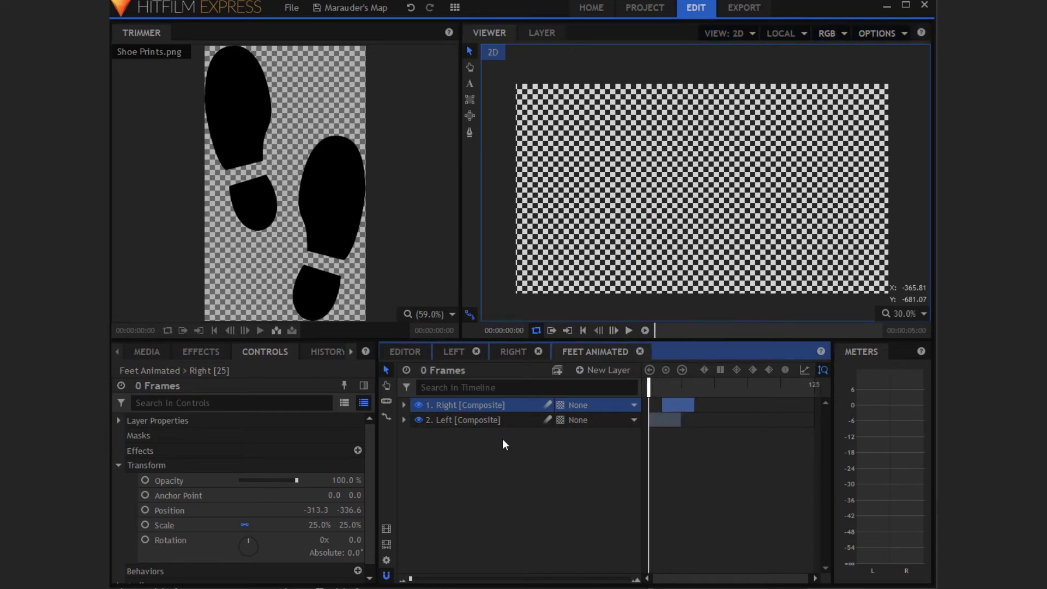
pyautogui.moveTo(502, 438); pyautogui.dragTo(459, 402)
pyautogui.hotkey('ctrl', 'd')
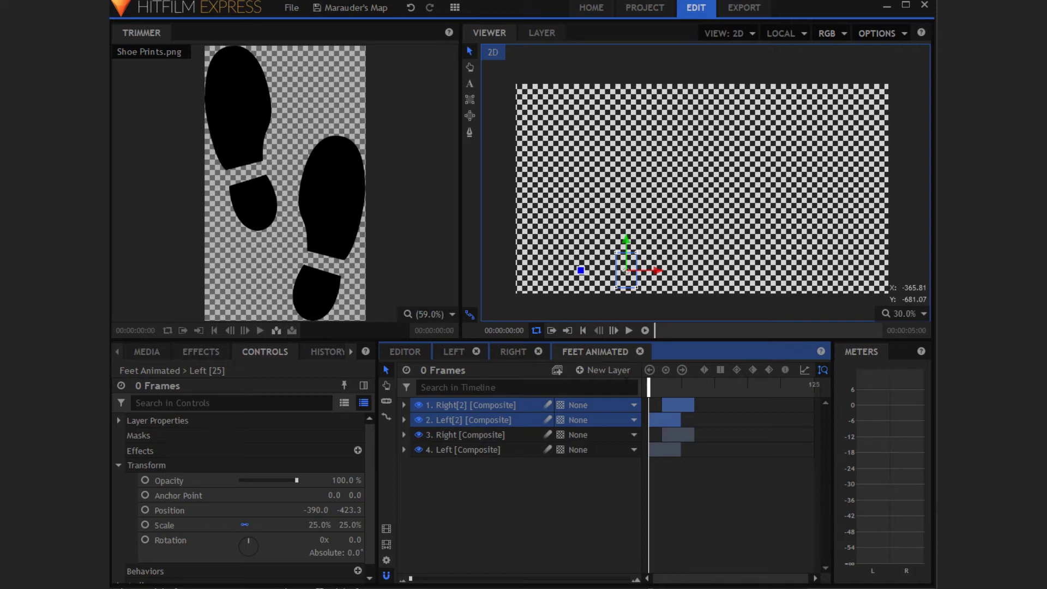
pyautogui.click(427, 370)
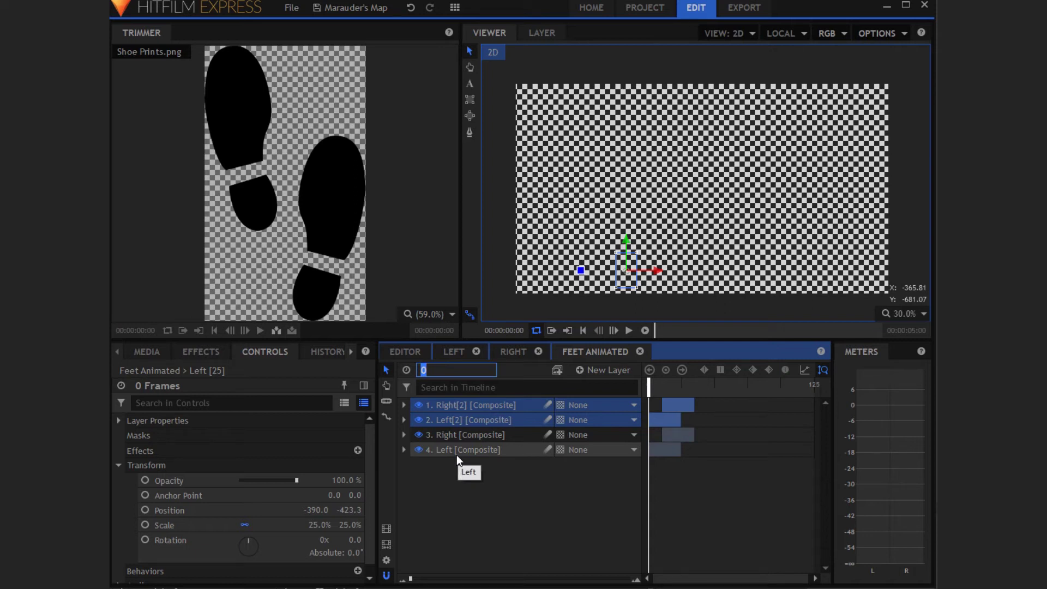
pyautogui.write('20')
pyautogui.press('Return')
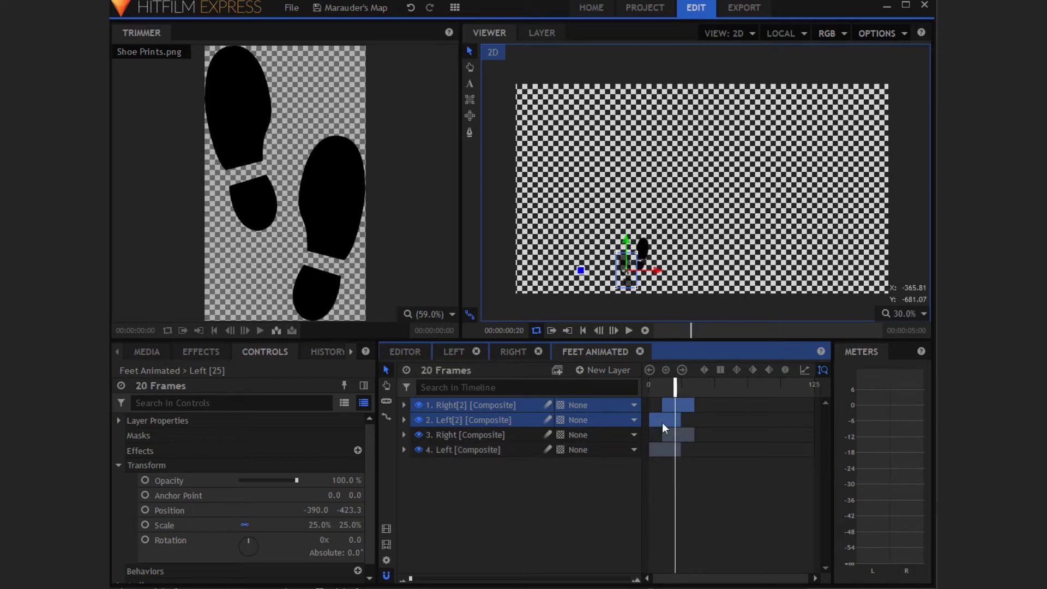
pyautogui.moveTo(662, 422); pyautogui.dragTo(688, 422)
# - Duplicate all four footprint layers and shift the copies to start at frame 40
pyautogui.moveTo(524, 512); pyautogui.dragTo(457, 404)
pyautogui.hotkey('ctrl', 'd')
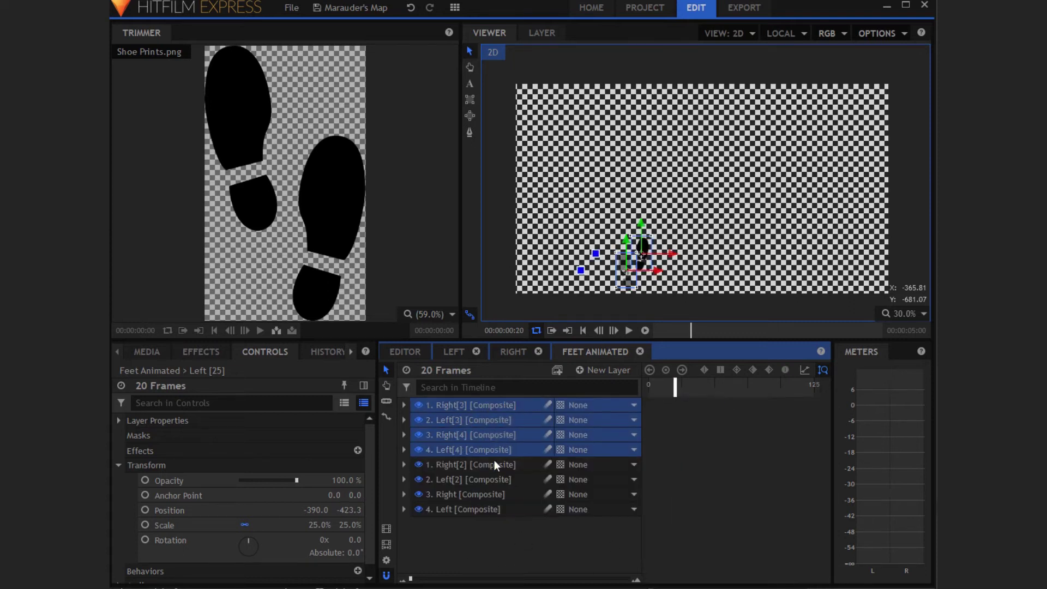
pyautogui.click(426, 370)
pyautogui.write('30')
pyautogui.press('Return')
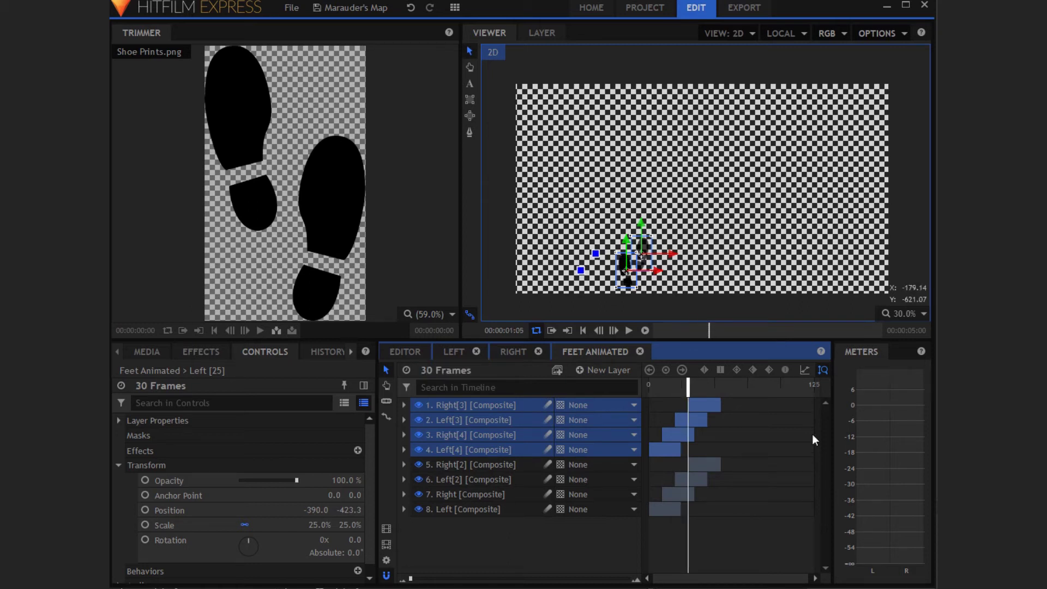
pyautogui.click(425, 369)
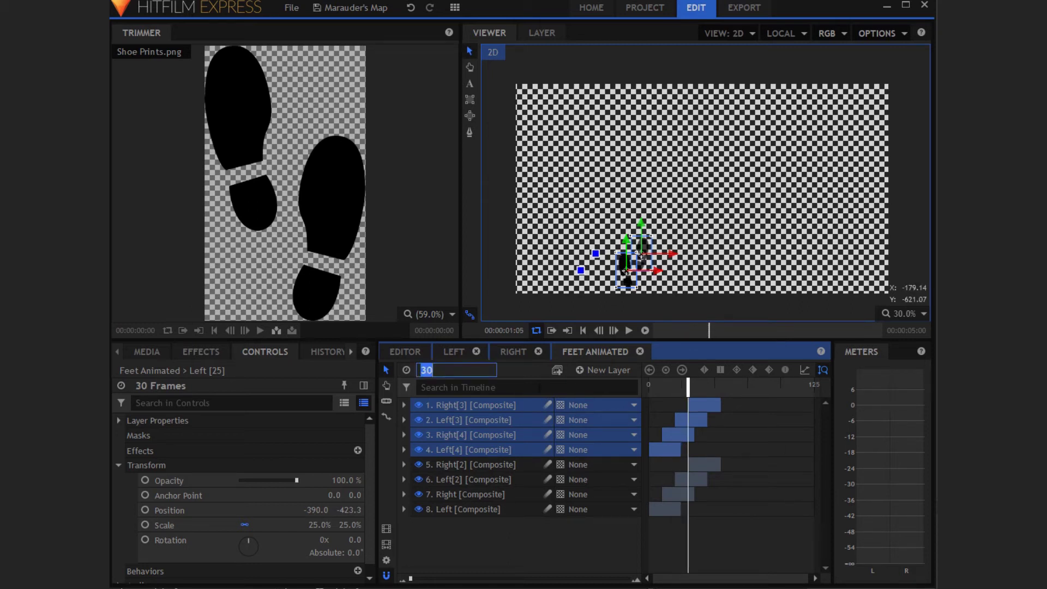
pyautogui.write('40')
pyautogui.press('Return')
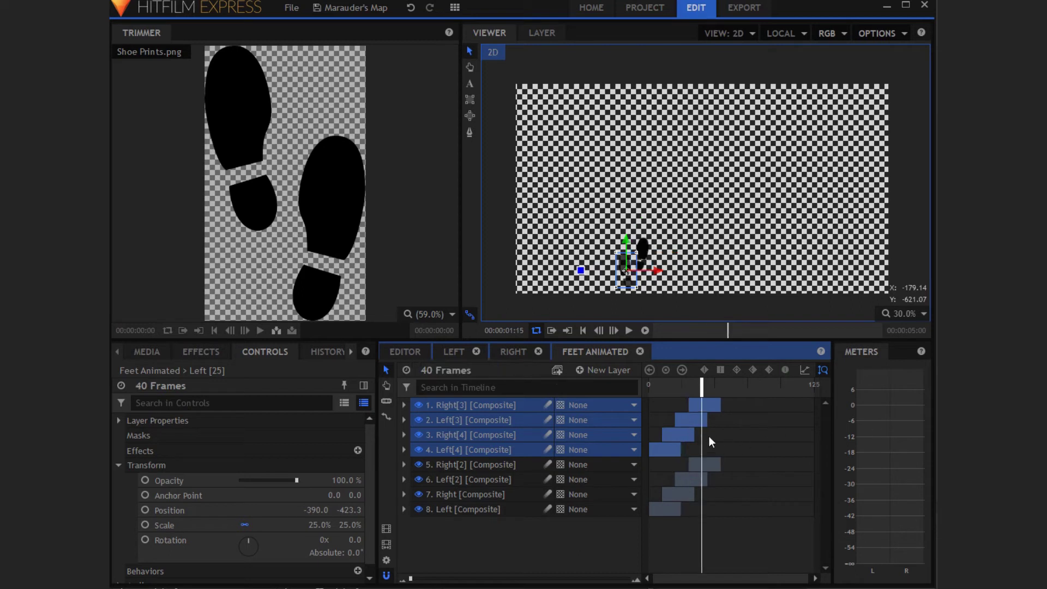
pyautogui.moveTo(689, 438); pyautogui.dragTo(721, 447)
# - Duplicate layers 1–4 and shift the copies 40 frames later, to frame 80
pyautogui.click(512, 548)
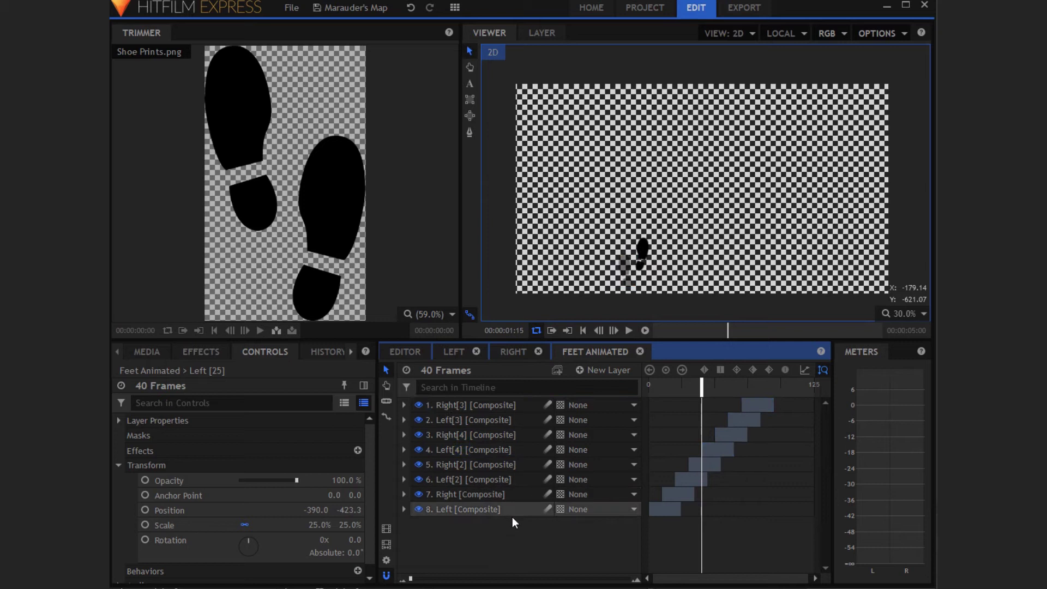
pyautogui.click(476, 430)
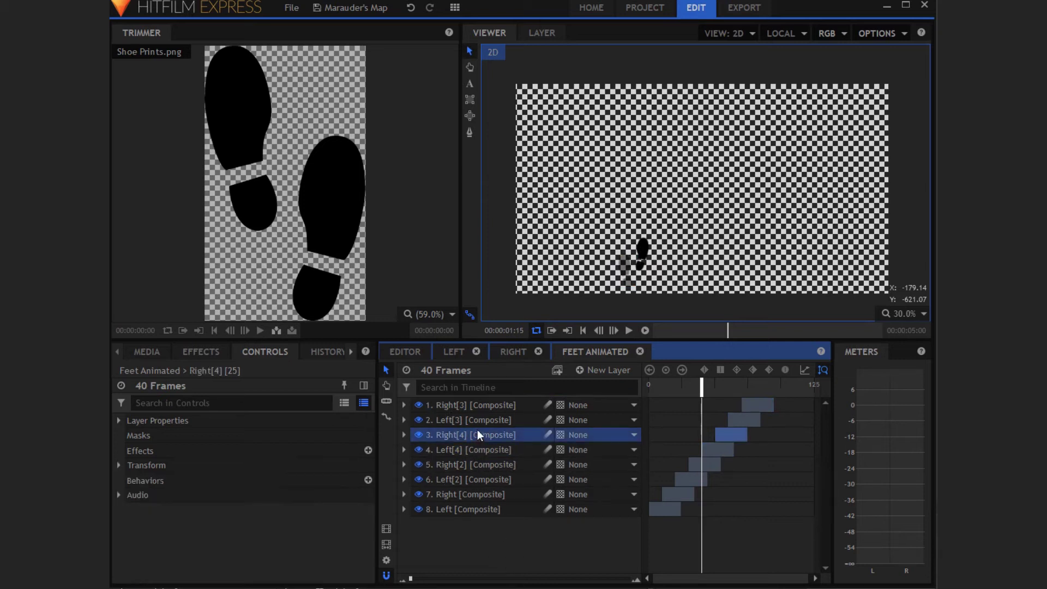
pyautogui.click(474, 450)
pyautogui.keyDown('shift'); pyautogui.click(474, 410); pyautogui.keyUp('shift')
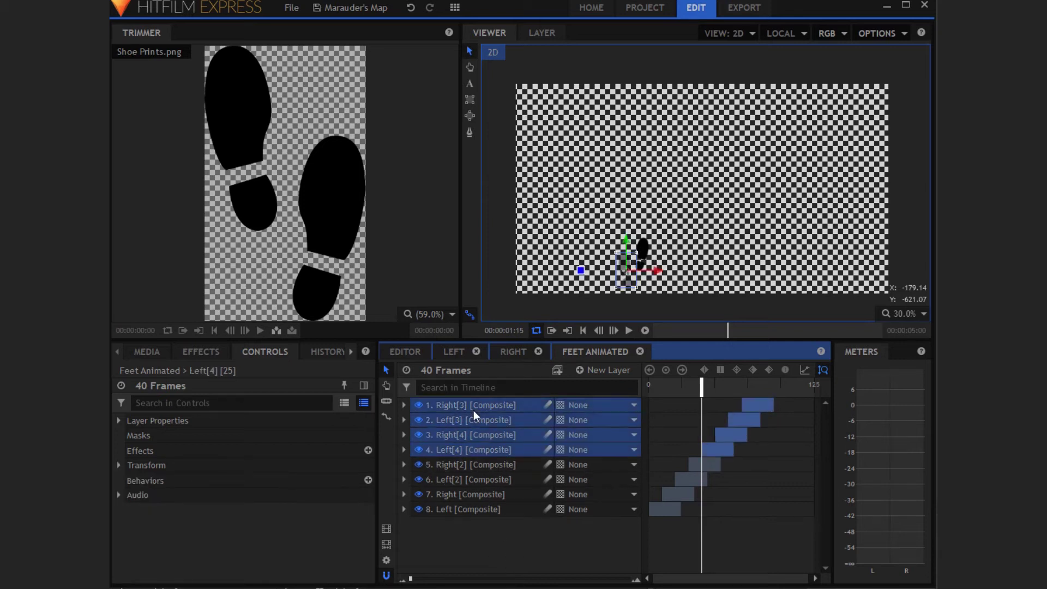
pyautogui.rightClick(488, 426)
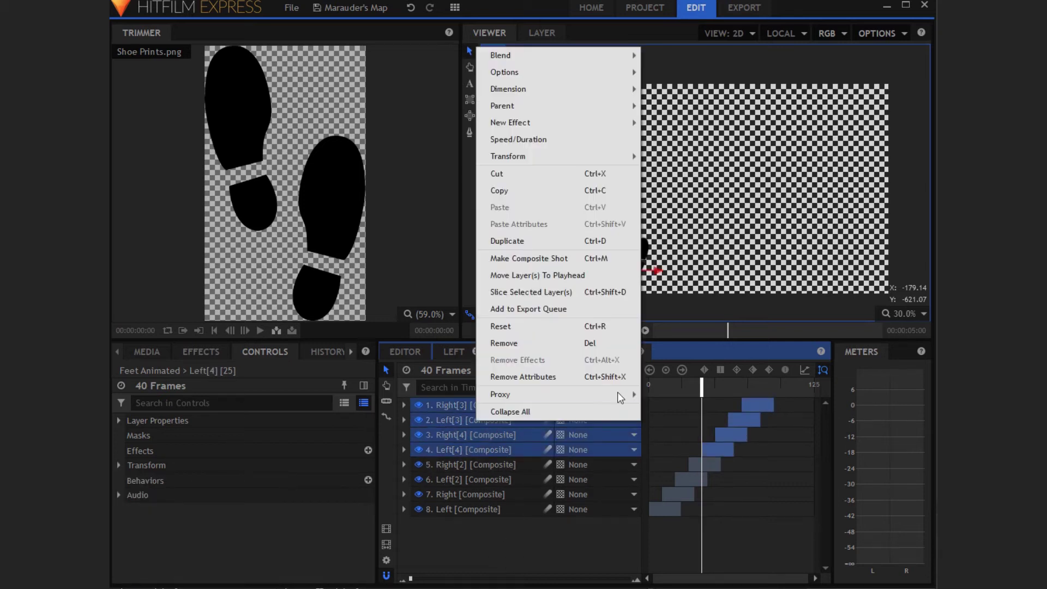
pyautogui.click(548, 239)
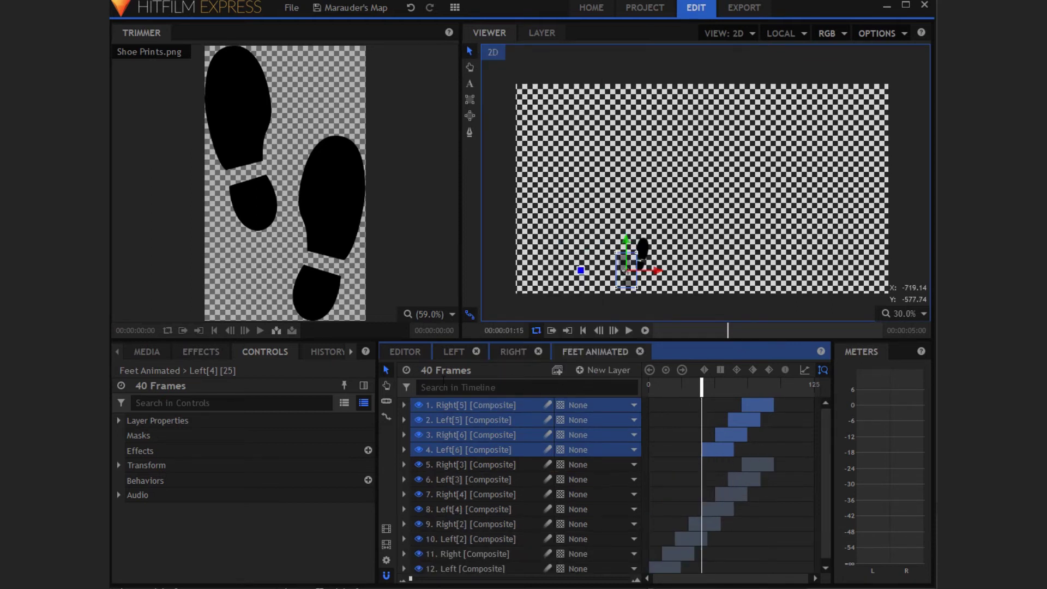
pyautogui.click(442, 371)
pyautogui.write('80')
pyautogui.press('Return')
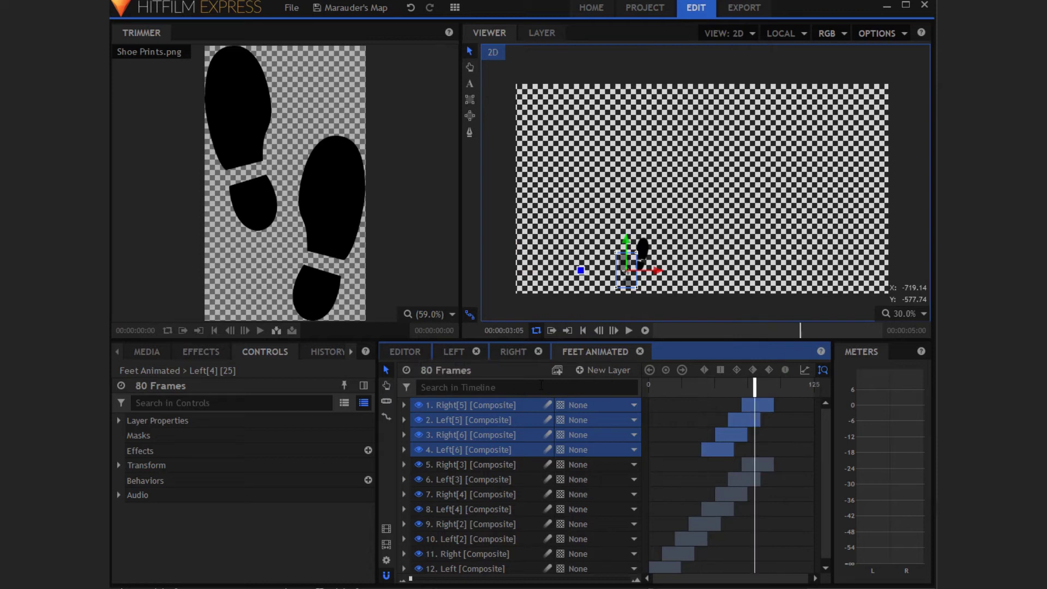
pyautogui.moveTo(726, 439); pyautogui.dragTo(780, 436)
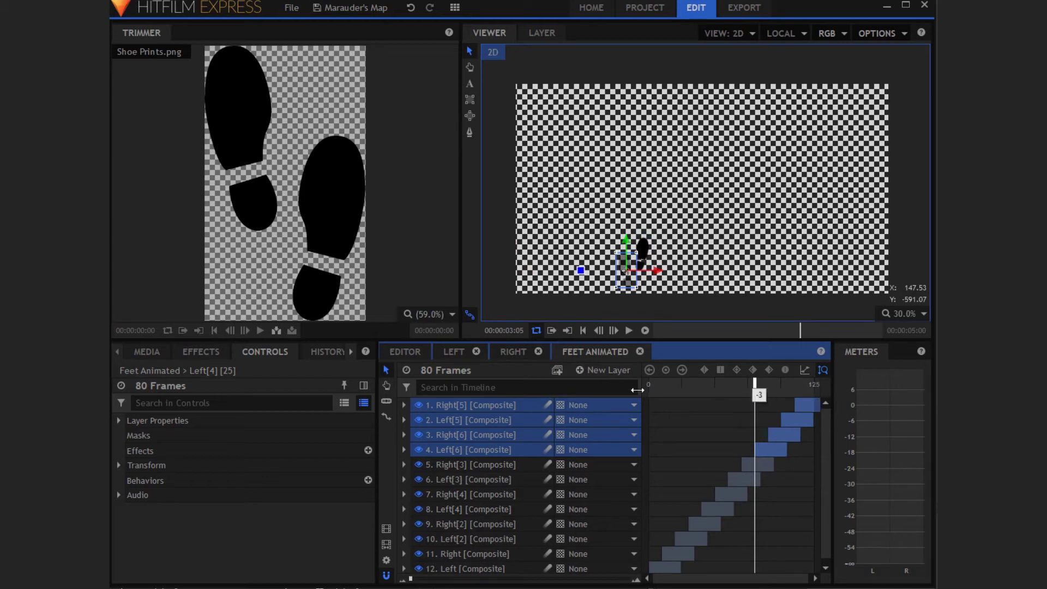
# - Play back the footprint animation from the start
pyautogui.moveTo(755, 384); pyautogui.dragTo(509, 413)
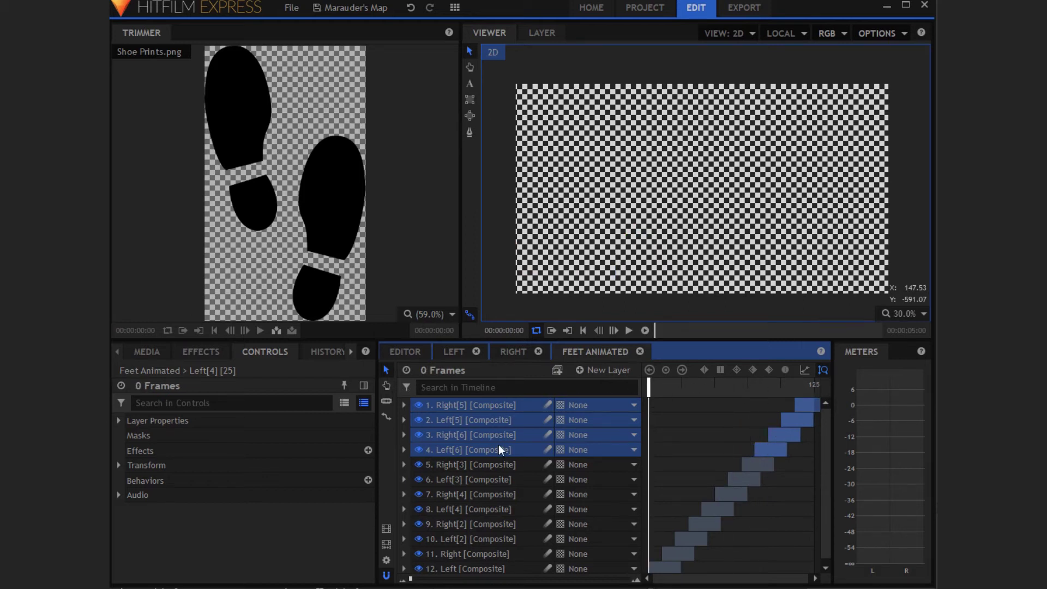
pyautogui.click(482, 478)
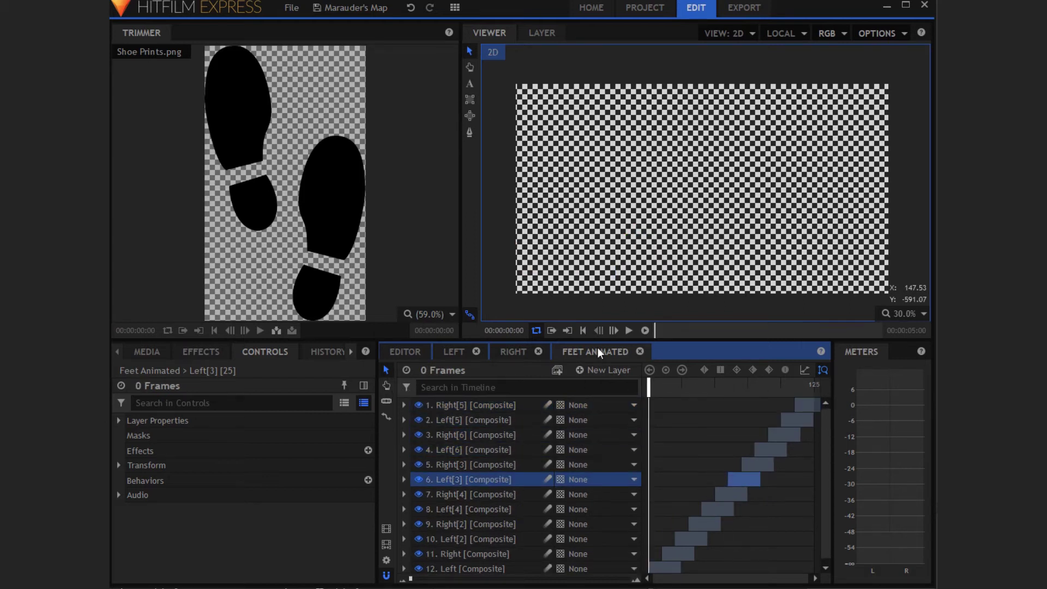
pyautogui.click(629, 331)
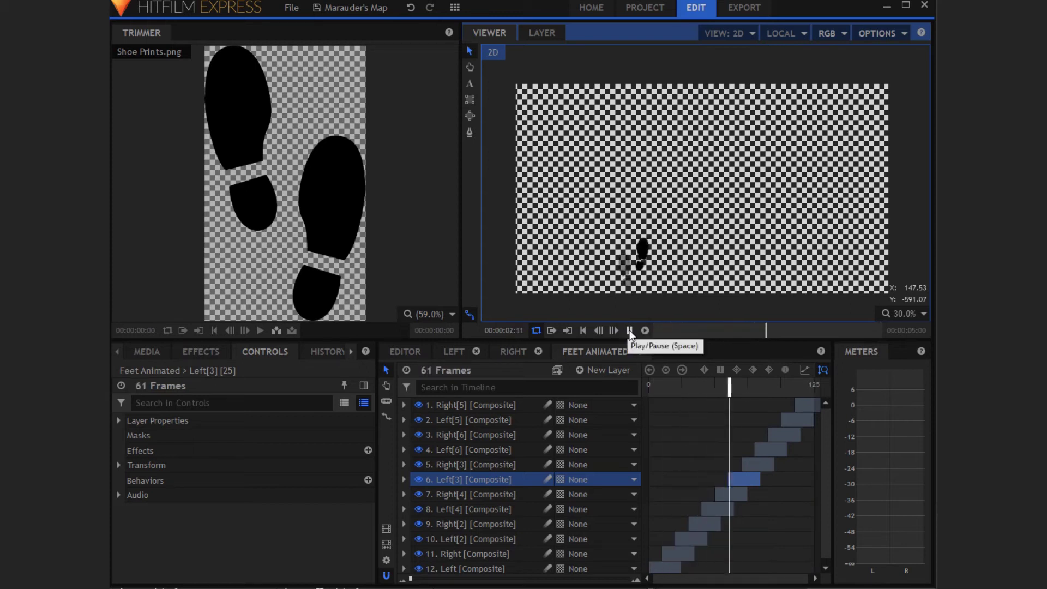
# - Move the Left[2] and Right[2] footprints further up the frame
pyautogui.press('space')
pyautogui.click(665, 388)
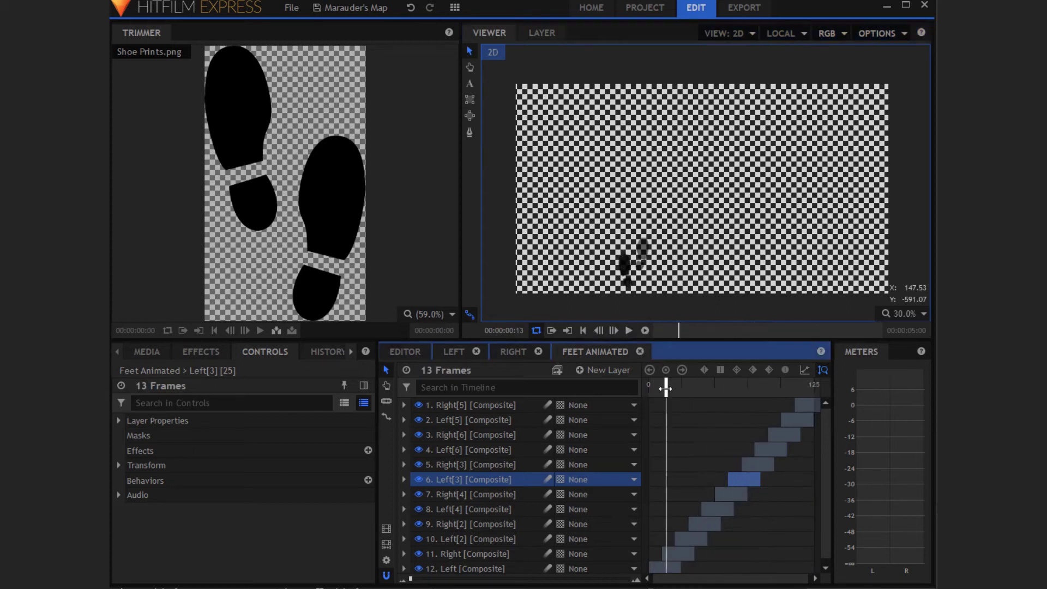
pyautogui.moveTo(666, 388)
pyautogui.mouseDown()
pyautogui.moveTo(655, 388)
pyautogui.moveTo(683, 391)
pyautogui.mouseUp()
pyautogui.click(682, 537)
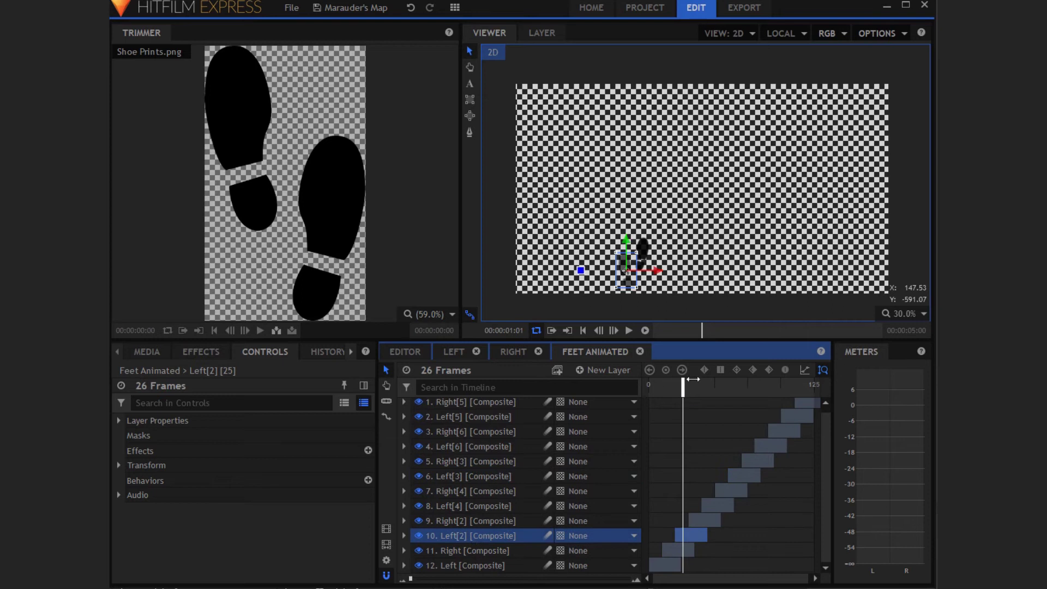
pyautogui.moveTo(692, 379)
pyautogui.mouseDown()
pyautogui.moveTo(651, 382)
pyautogui.moveTo(680, 382)
pyautogui.mouseUp()
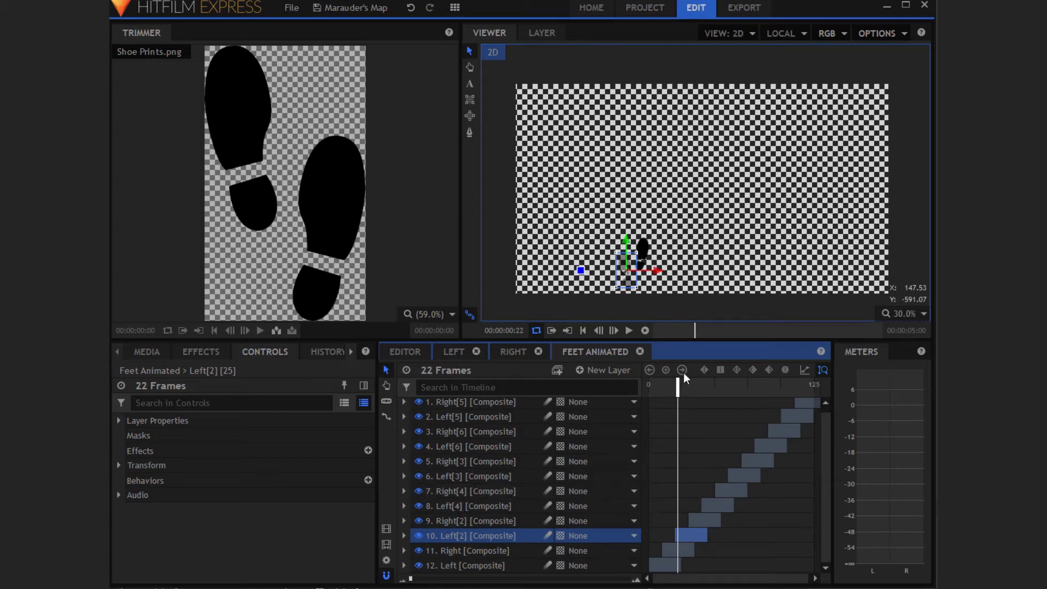
pyautogui.moveTo(627, 236); pyautogui.dragTo(626, 201)
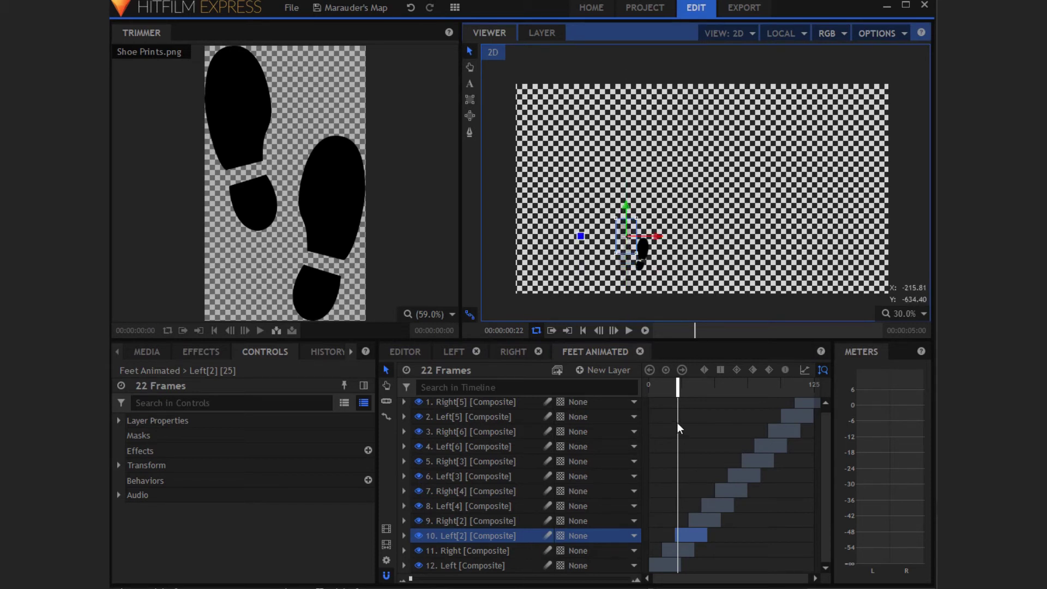
pyautogui.moveTo(684, 387); pyautogui.dragTo(705, 392)
pyautogui.click(459, 522)
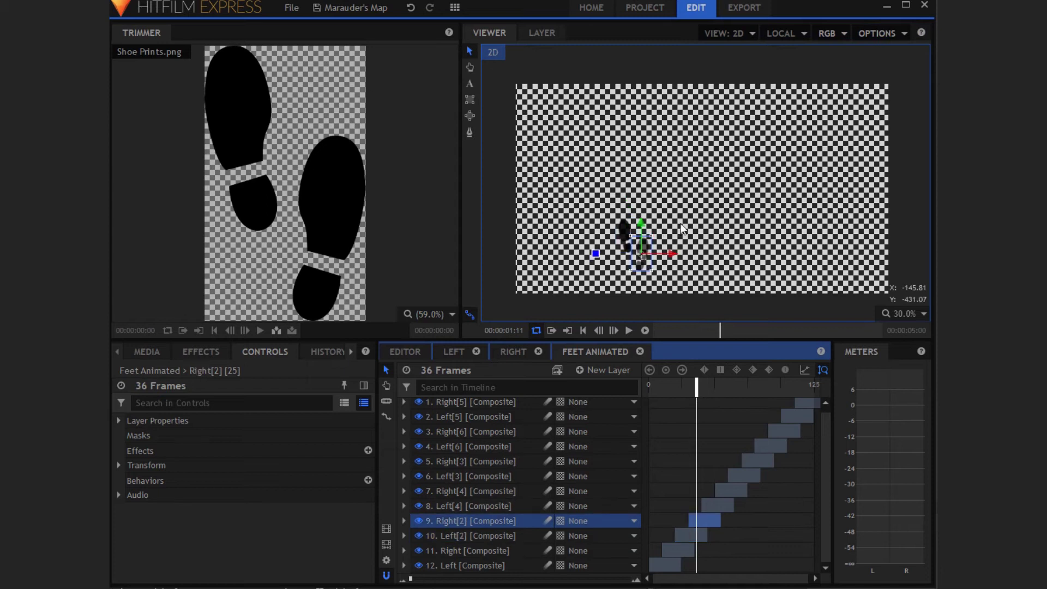
pyautogui.moveTo(642, 229); pyautogui.dragTo(642, 190)
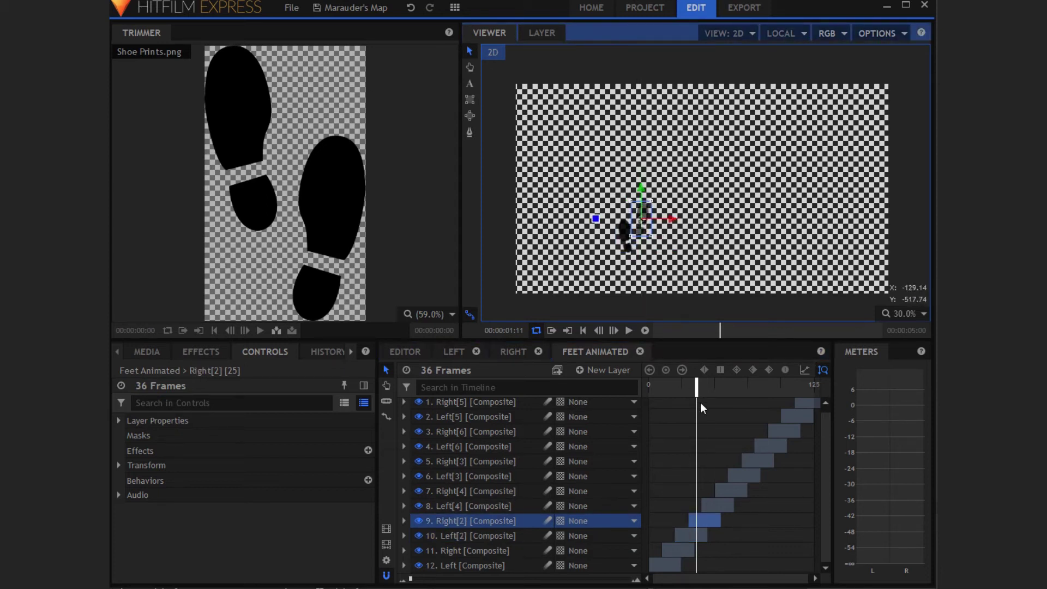
# - Move Left[4] up and rotate it slightly, then move Right[4] up
pyautogui.moveTo(693, 383); pyautogui.dragTo(708, 383)
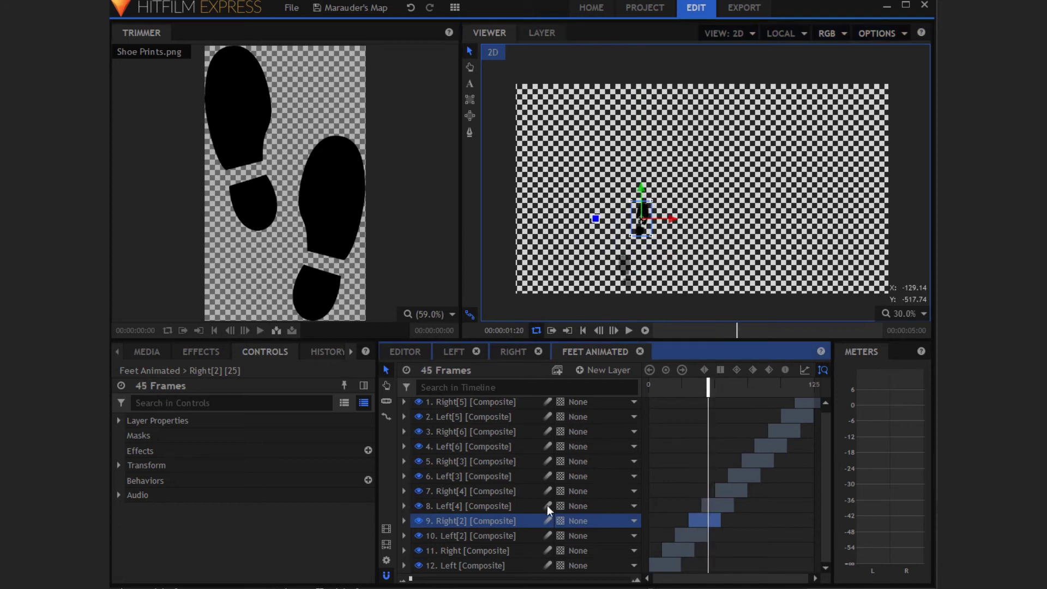
pyautogui.click(485, 505)
pyautogui.moveTo(626, 241); pyautogui.dragTo(624, 168)
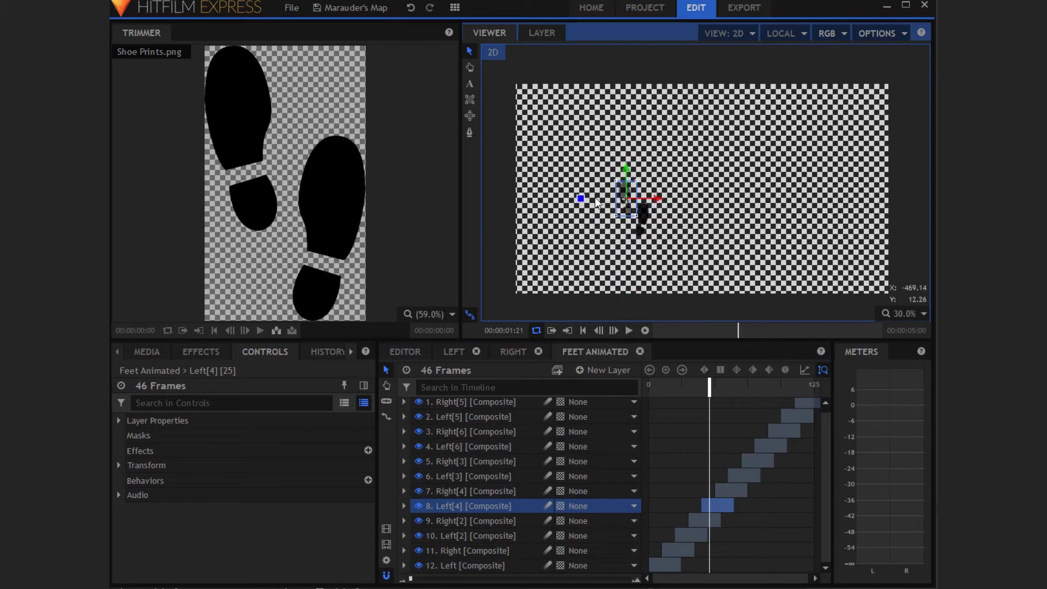
pyautogui.moveTo(580, 201); pyautogui.dragTo(584, 188)
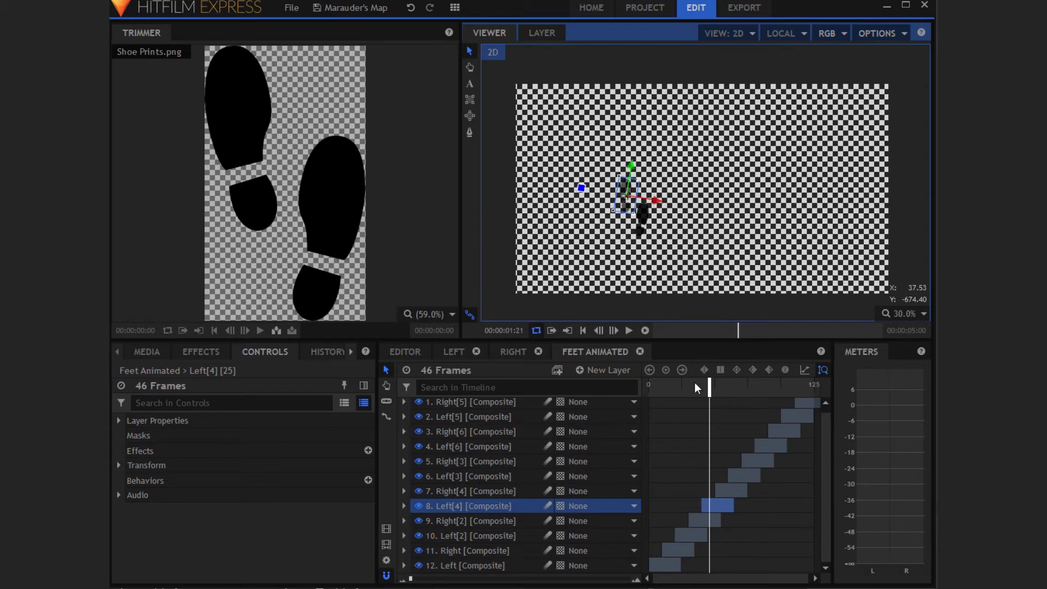
pyautogui.moveTo(706, 387); pyautogui.dragTo(719, 387)
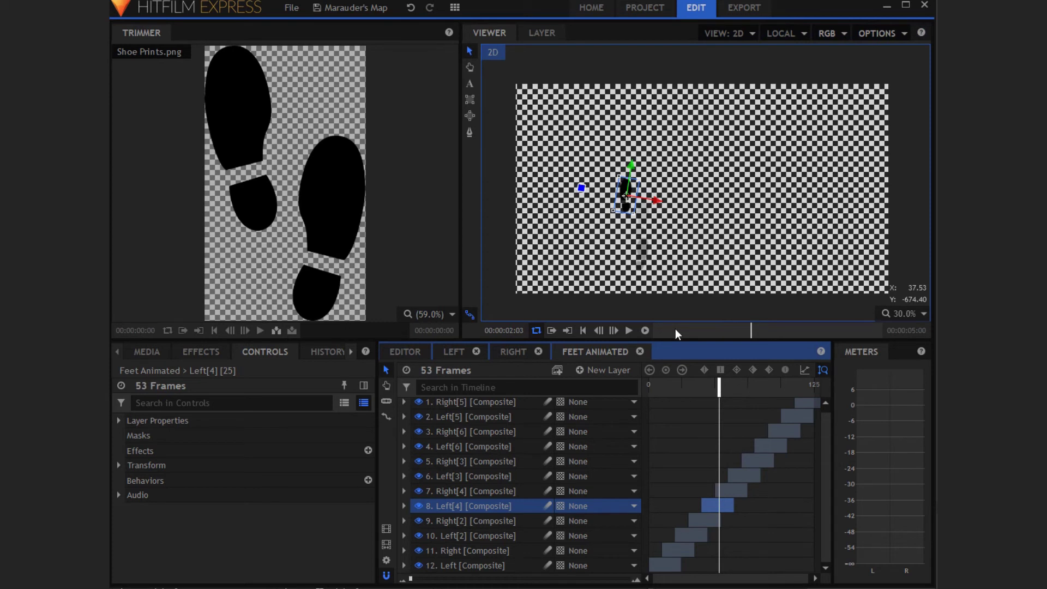
pyautogui.press('Up')
pyautogui.moveTo(643, 197)
pyautogui.mouseDown()
pyautogui.moveTo(645, 170)
pyautogui.moveTo(642, 191)
pyautogui.mouseUp()
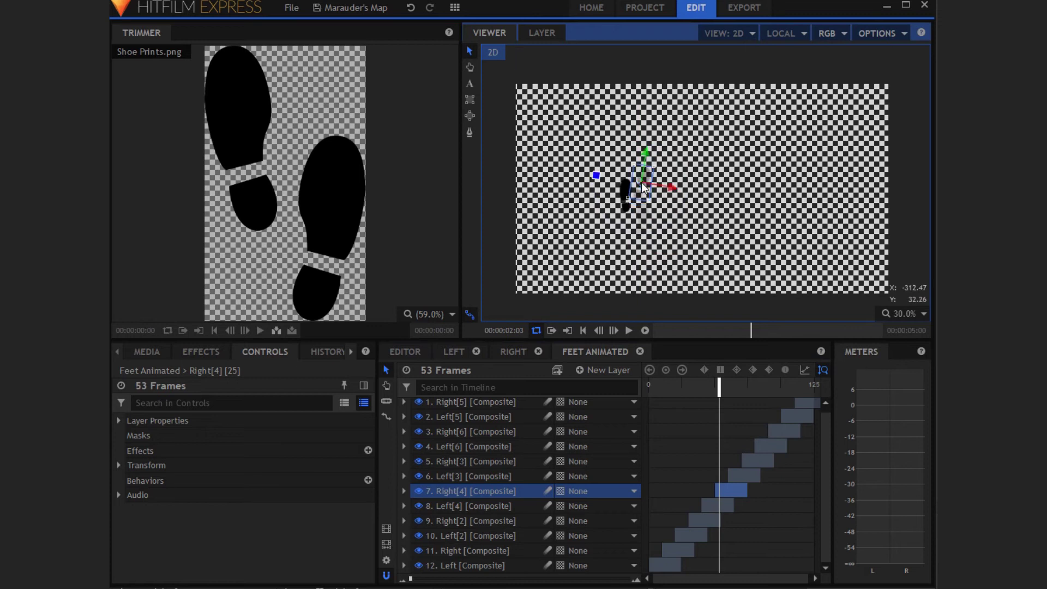
# - Move the Left[3] footprint up the frame and rotate it
pyautogui.moveTo(718, 388); pyautogui.dragTo(731, 391)
pyautogui.click(515, 476)
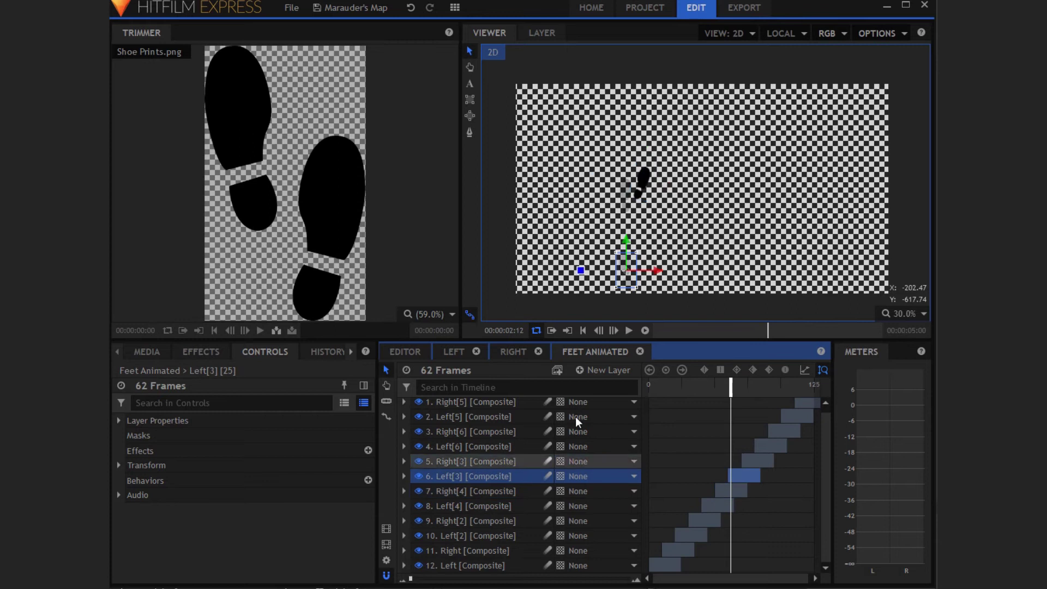
pyautogui.moveTo(627, 264); pyautogui.dragTo(634, 125)
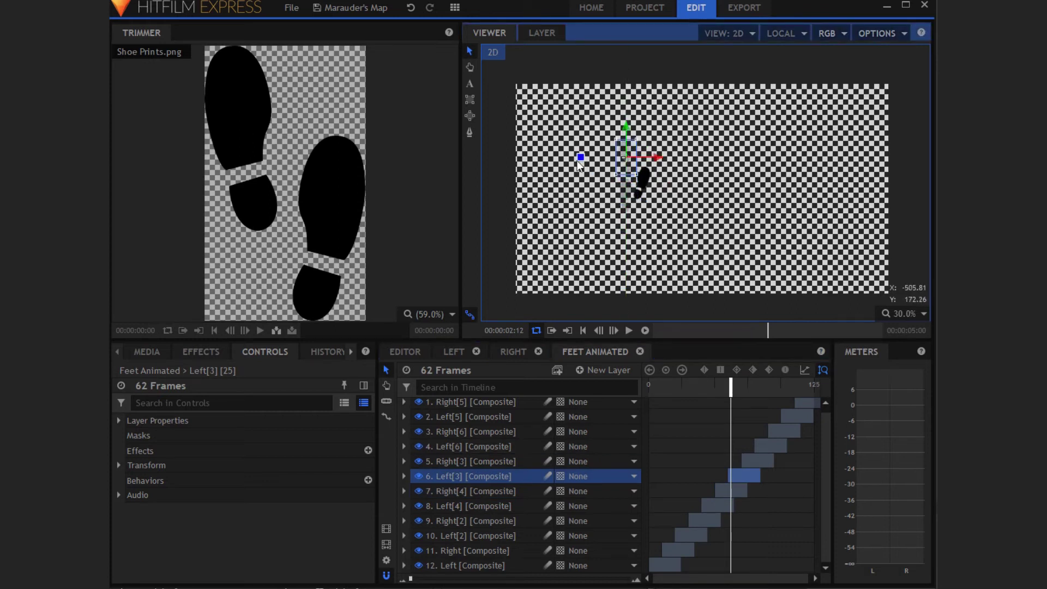
pyautogui.moveTo(580, 158); pyautogui.dragTo(588, 137)
pyautogui.moveTo(724, 386); pyautogui.dragTo(758, 388)
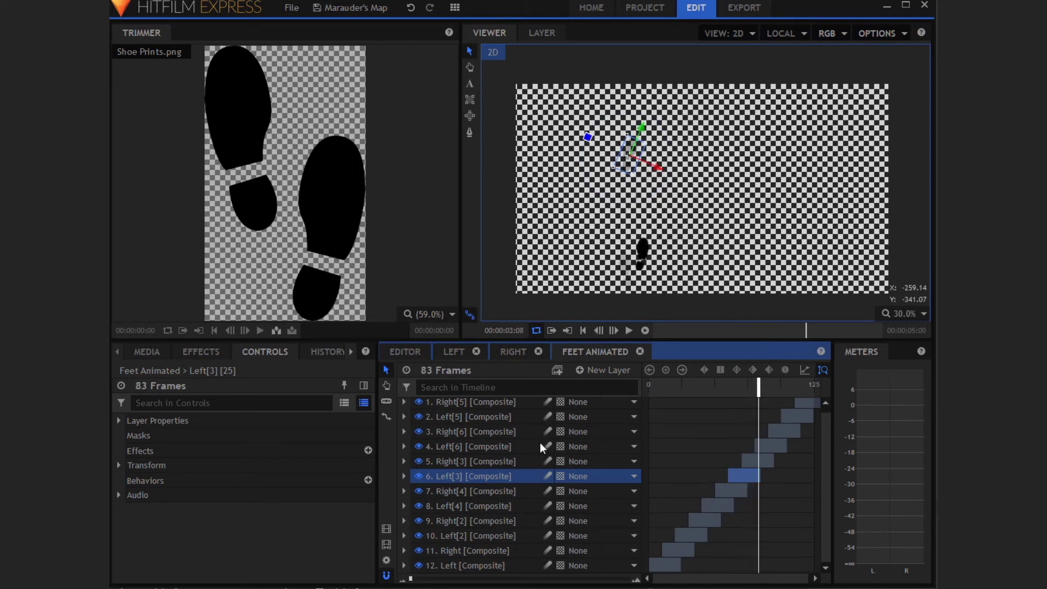
# - Move the Right[3] footprint up and right at frame 61 and rotate it slightly
pyautogui.click(488, 461)
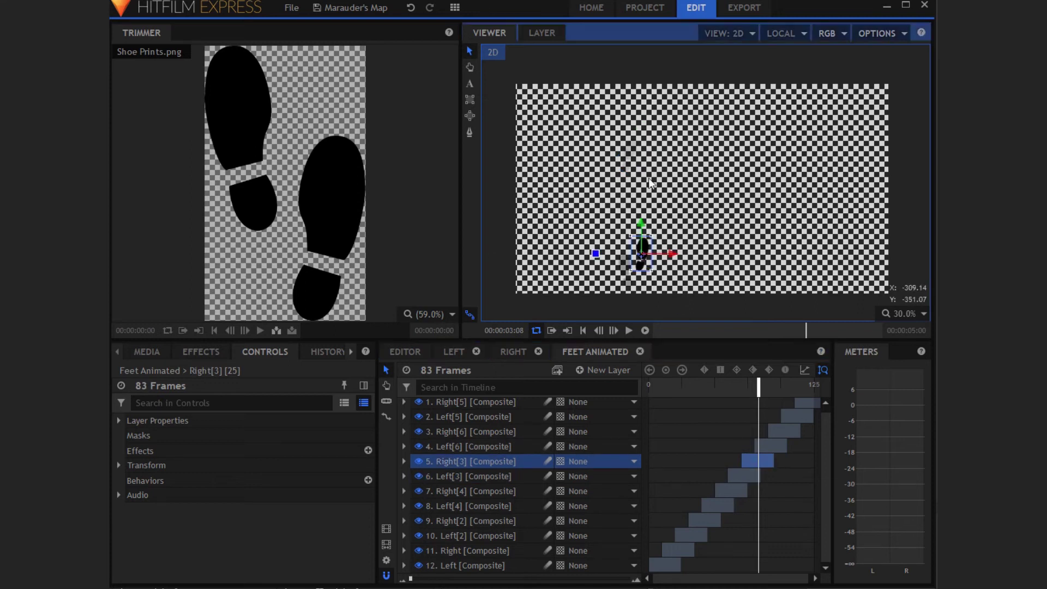
pyautogui.moveTo(644, 234); pyautogui.dragTo(667, 121)
pyautogui.moveTo(758, 389); pyautogui.dragTo(745, 392)
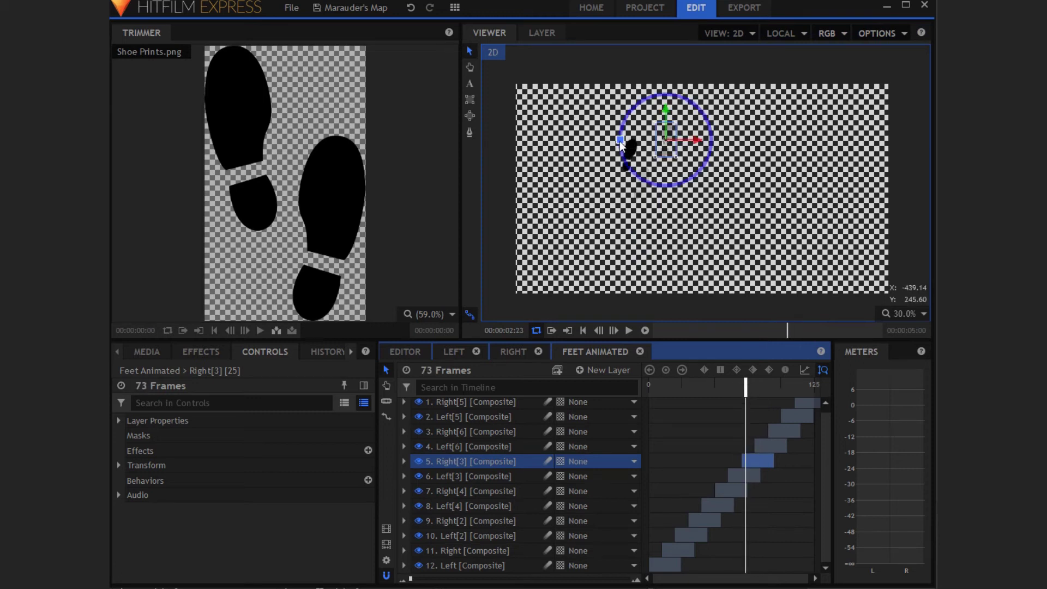
pyautogui.moveTo(620, 140); pyautogui.dragTo(643, 163)
pyautogui.moveTo(746, 387); pyautogui.dragTo(758, 393)
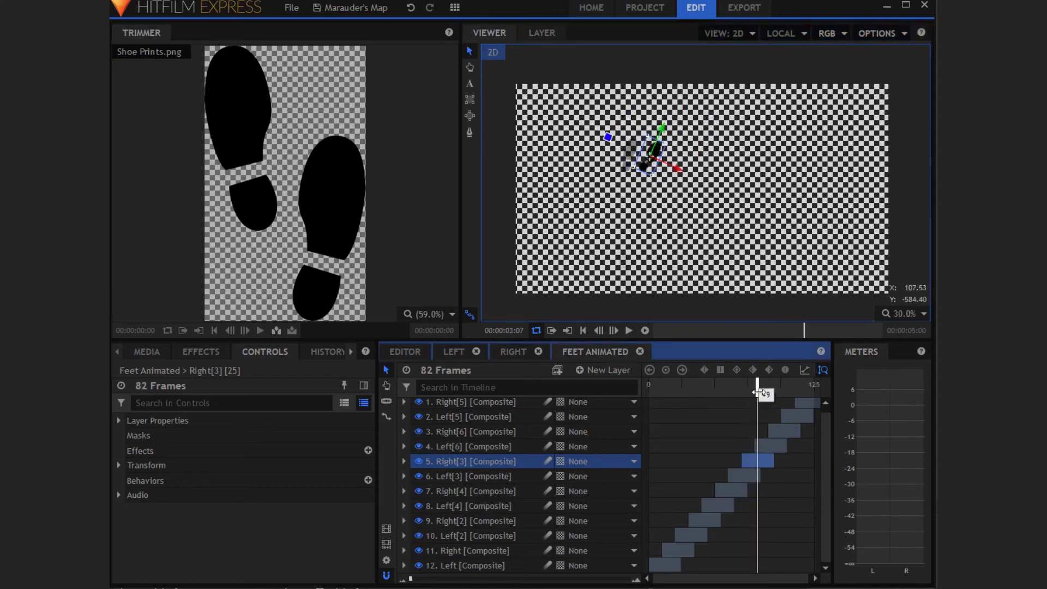
# - Move Left[6] at frame 82 and Right[6] at frame 94 up toward the top
pyautogui.click(626, 281)
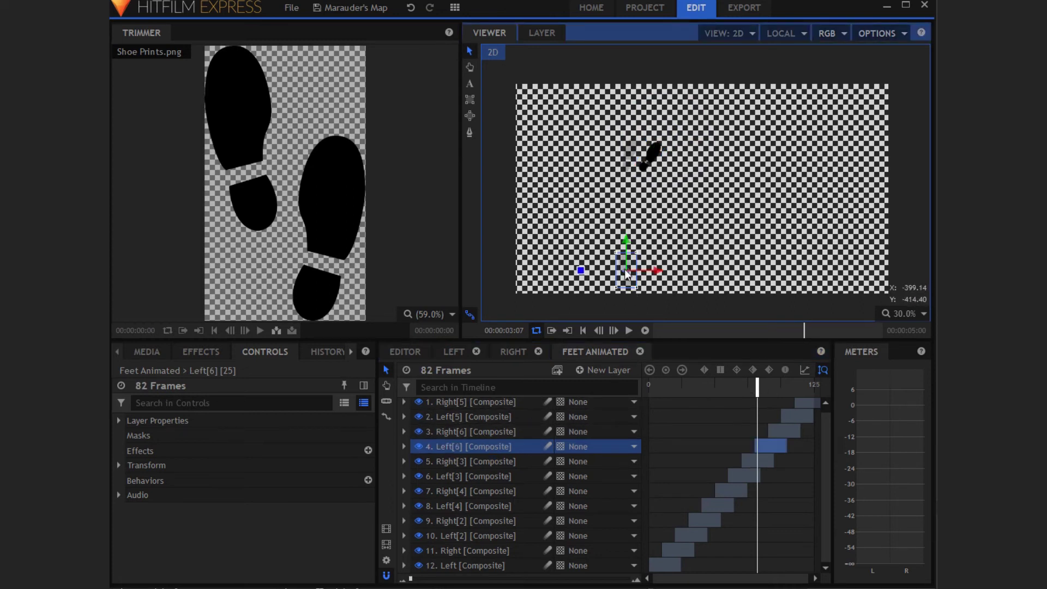
pyautogui.moveTo(626, 275); pyautogui.dragTo(603, 90)
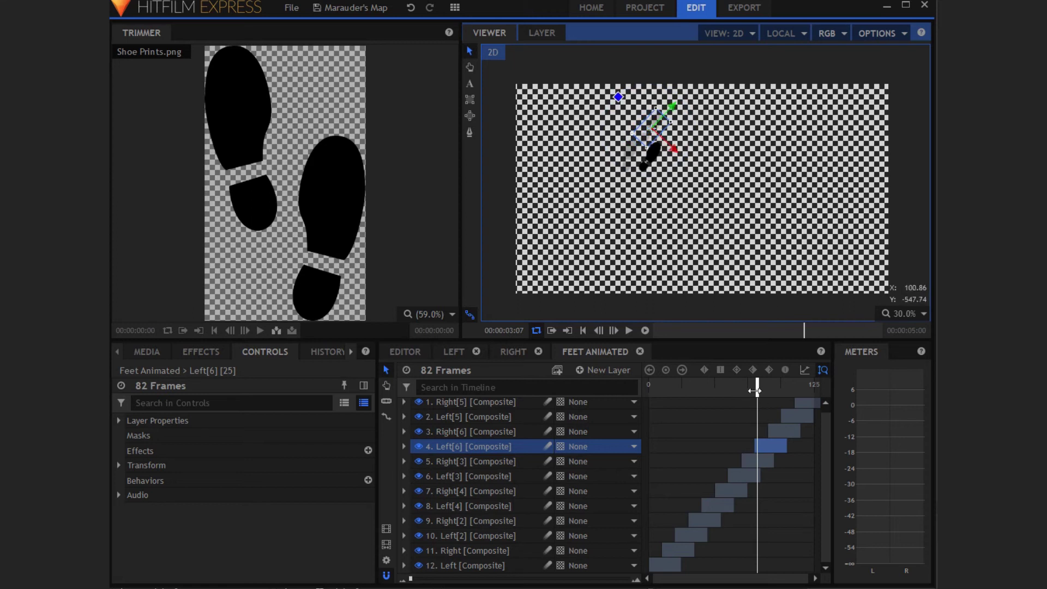
pyautogui.moveTo(754, 390); pyautogui.dragTo(771, 390)
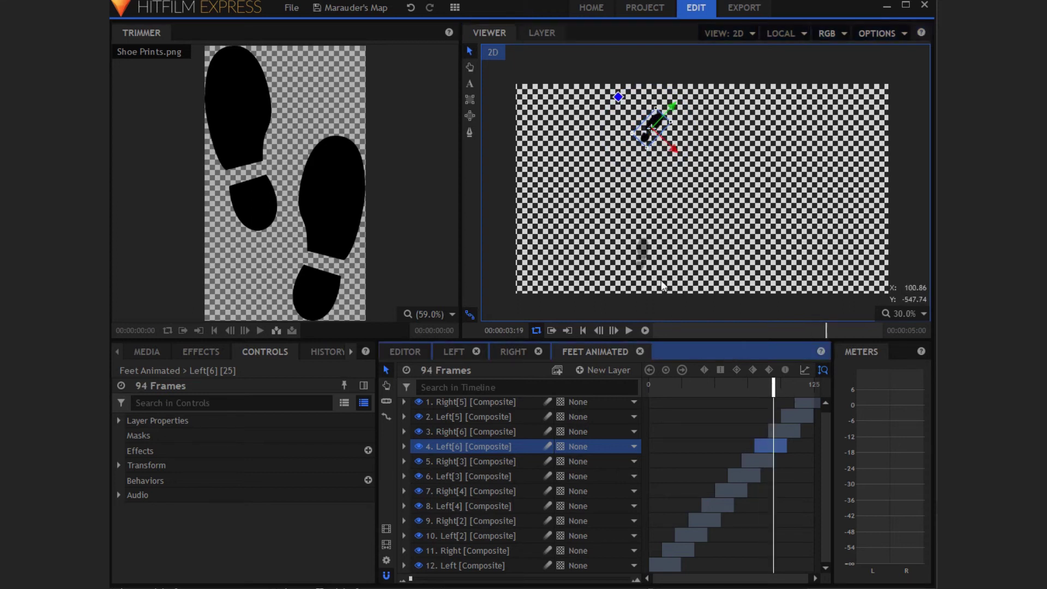
pyautogui.moveTo(643, 254); pyautogui.dragTo(676, 129)
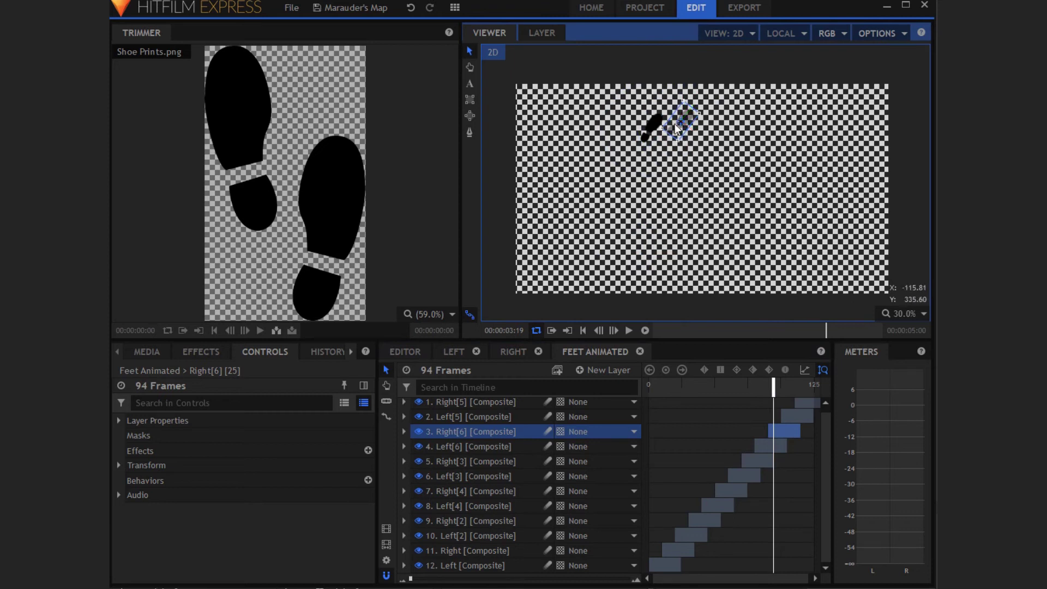
# - Place the Left[5] footprint near the top edge at frame 104
pyautogui.moveTo(775, 387); pyautogui.dragTo(787, 388)
pyautogui.click(526, 418)
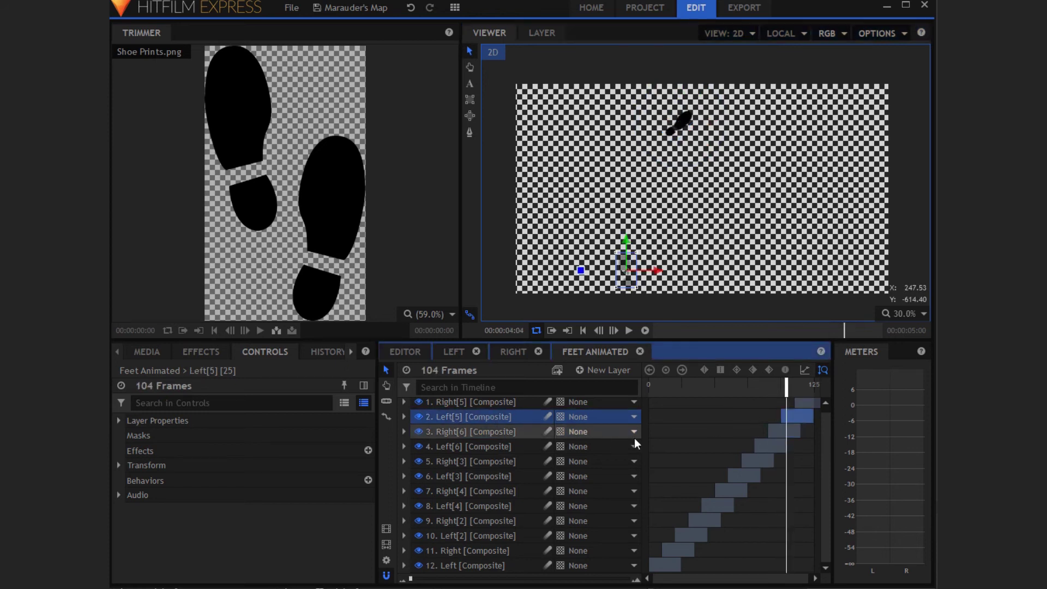
pyautogui.moveTo(625, 272); pyautogui.dragTo(634, 75)
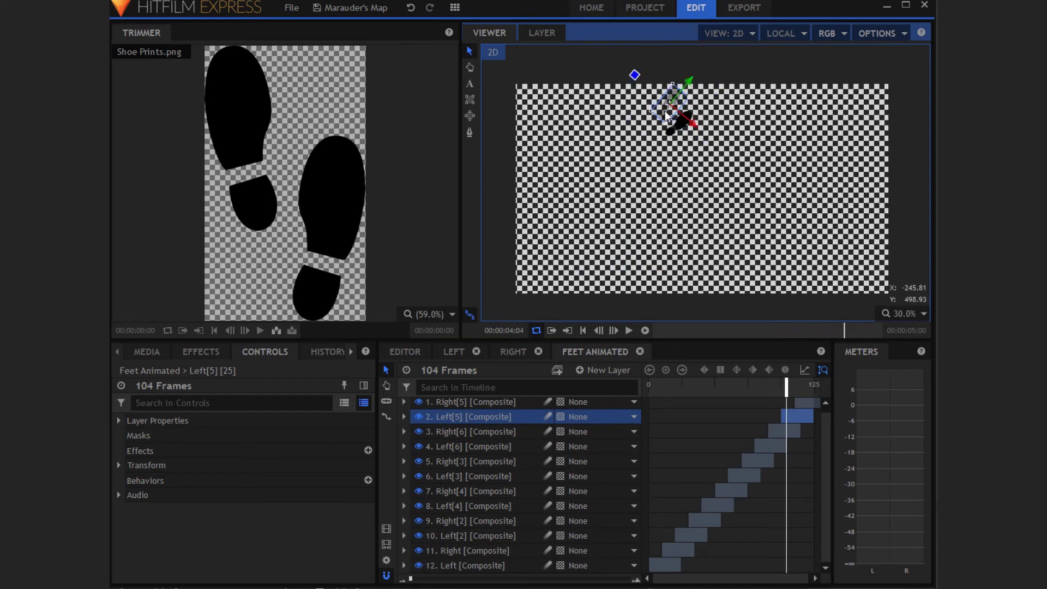
pyautogui.moveTo(669, 106); pyautogui.dragTo(676, 97)
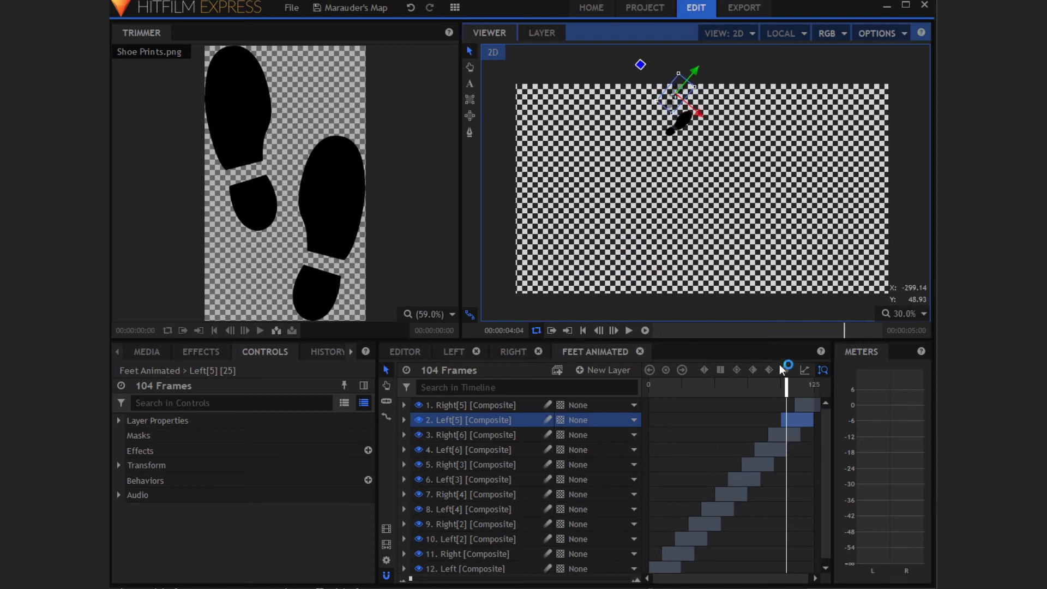
# - Place the Right[5] footprint near the top edge at frame 115
pyautogui.moveTo(787, 384); pyautogui.dragTo(801, 385)
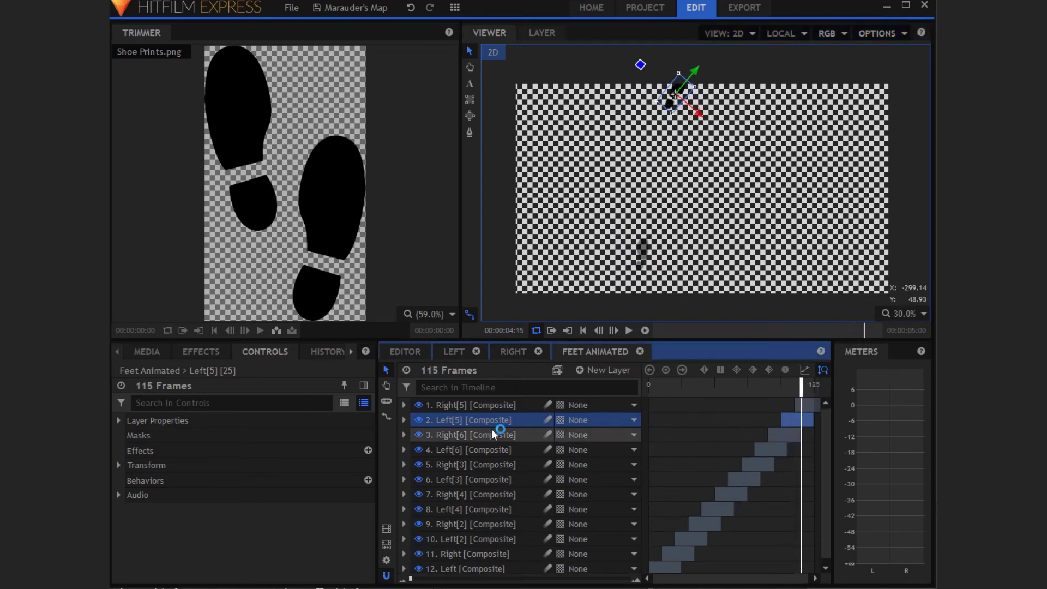
pyautogui.click(480, 404)
pyautogui.moveTo(643, 253); pyautogui.dragTo(648, 240)
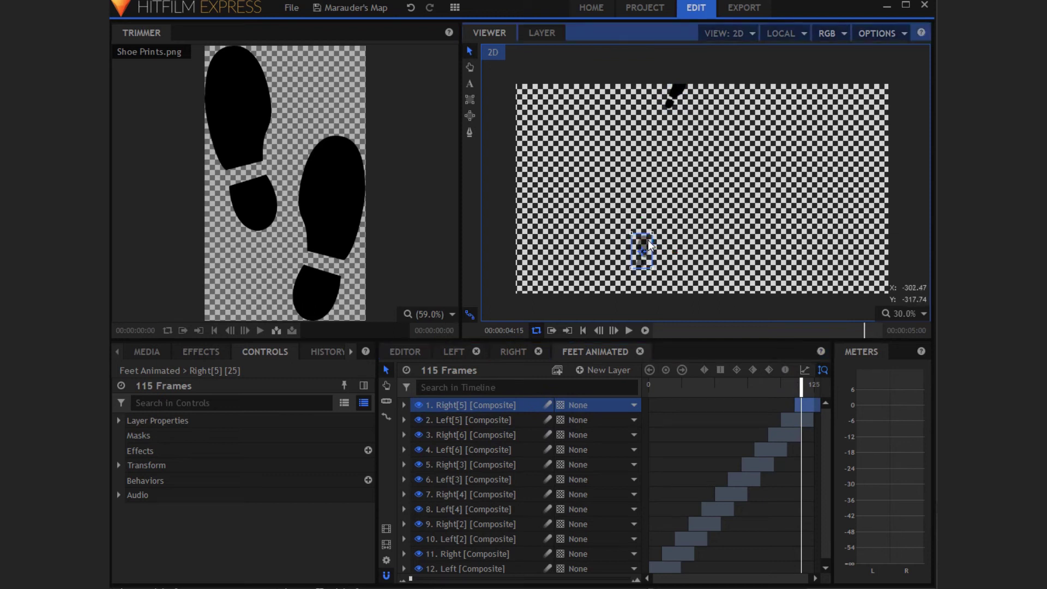
pyautogui.moveTo(691, 119); pyautogui.dragTo(682, 57)
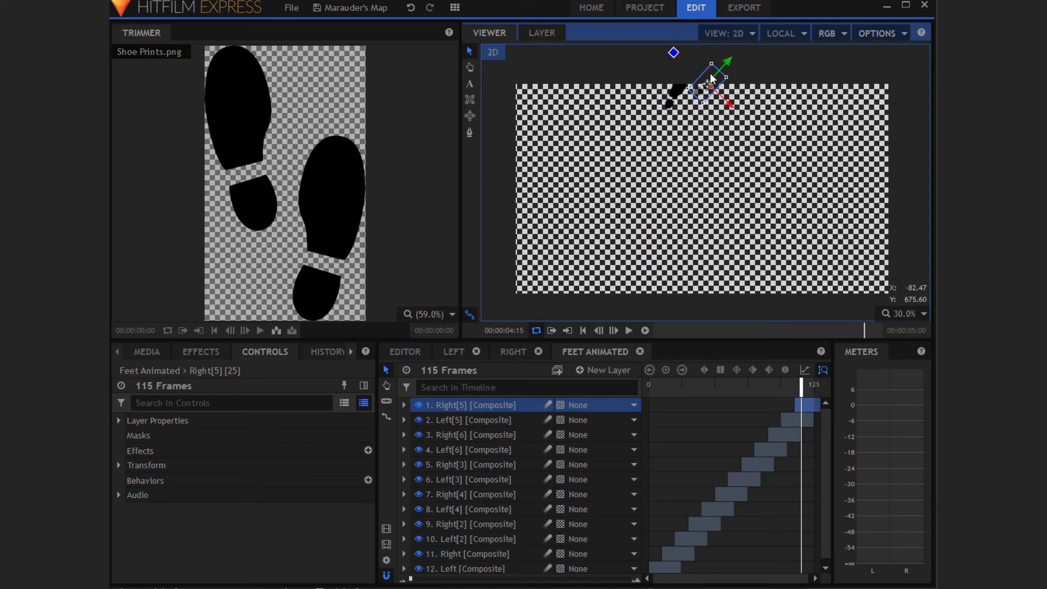
pyautogui.moveTo(707, 95); pyautogui.dragTo(710, 95)
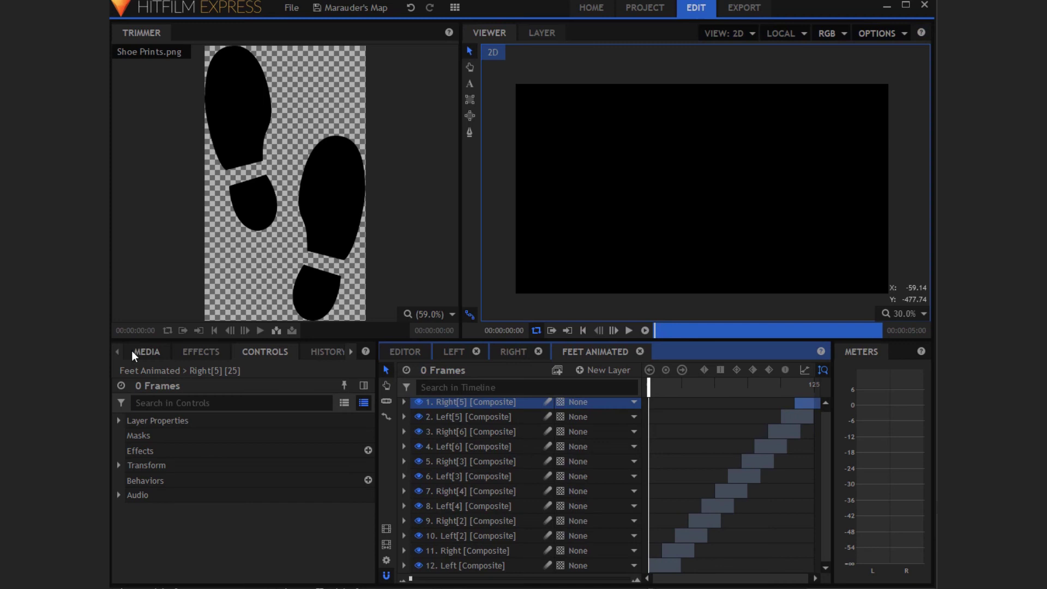
# - Create a new 1080p Full HD 25 fps composite shot named 'Final Shot'
pyautogui.click(137, 349)
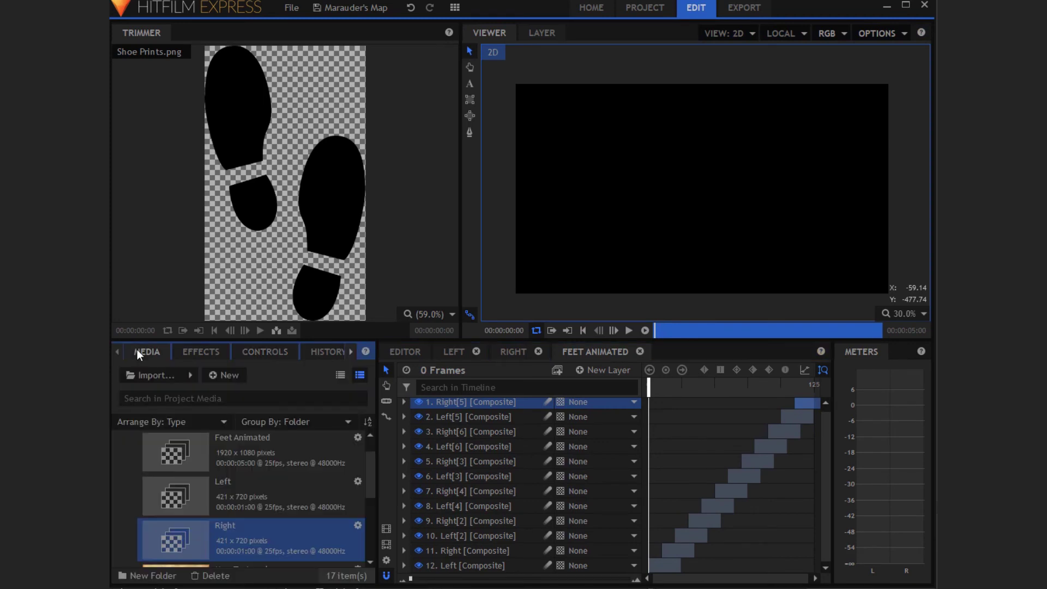
pyautogui.click(228, 376)
pyautogui.click(262, 388)
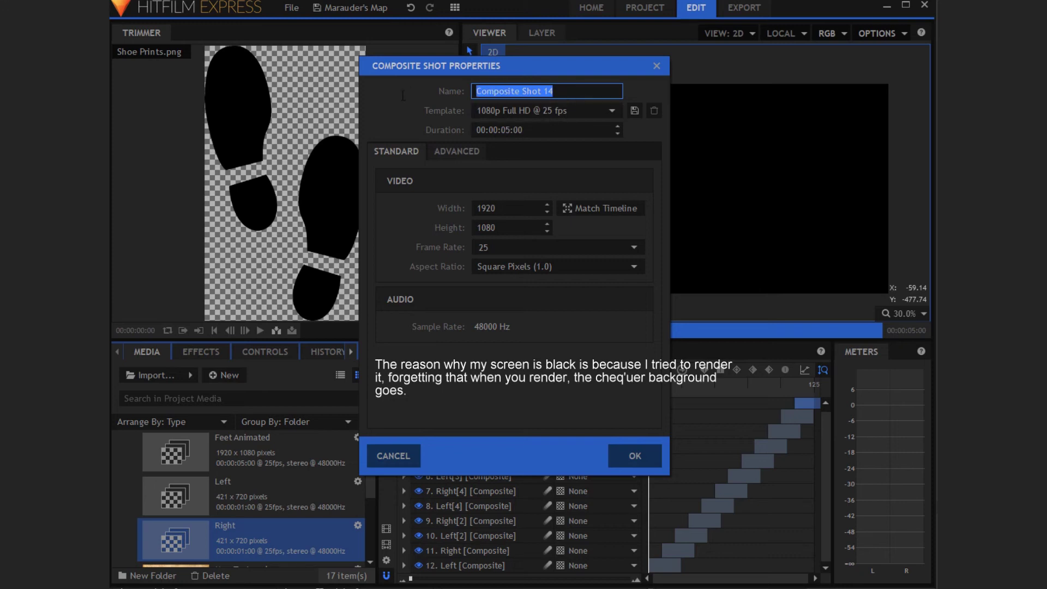
pyautogui.write('Fin')
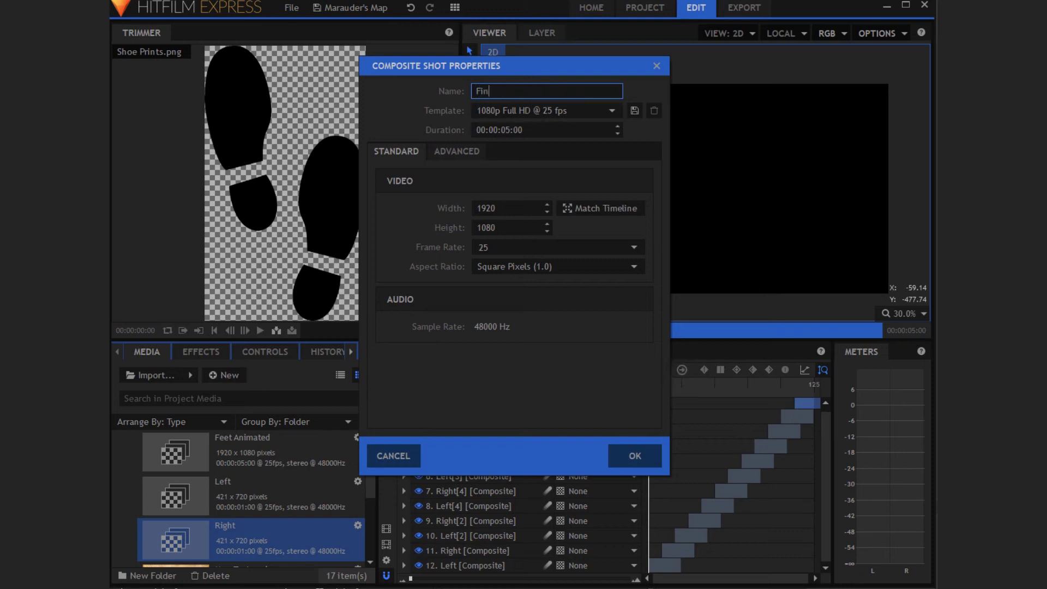
pyautogui.write('al')
pyautogui.hotkey('ctrl', 'a')
pyautogui.write('C')
pyautogui.press('BackSpace')
pyautogui.press('BackSpace')
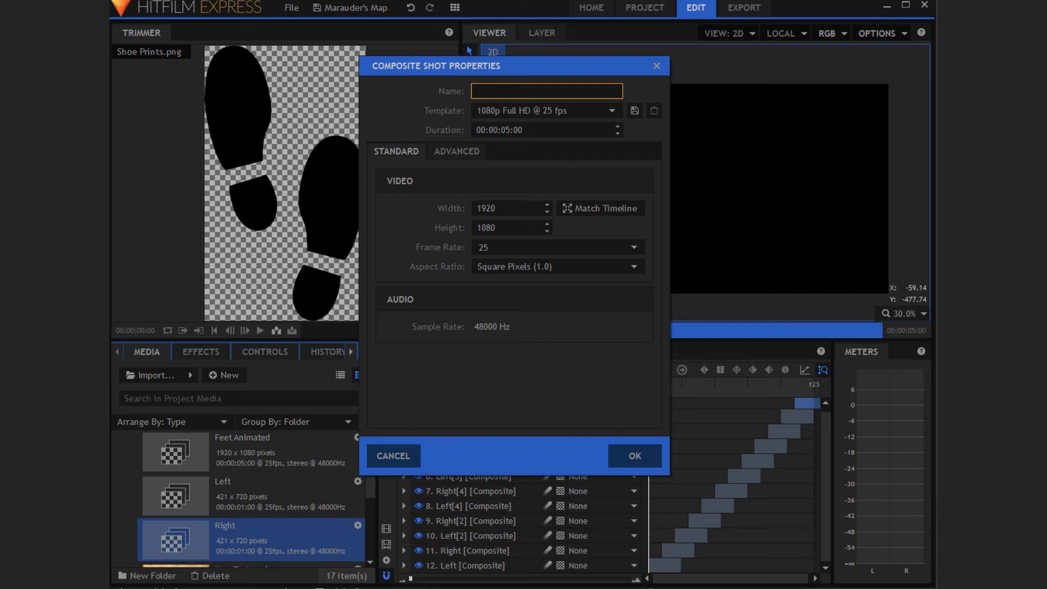
pyautogui.write('Final Shot')
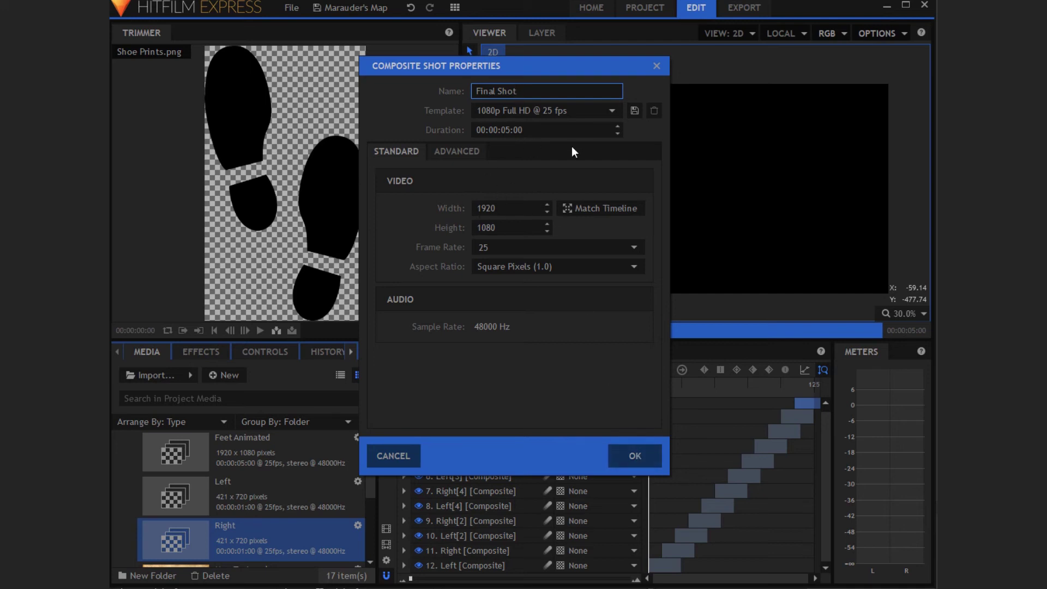
pyautogui.click(635, 456)
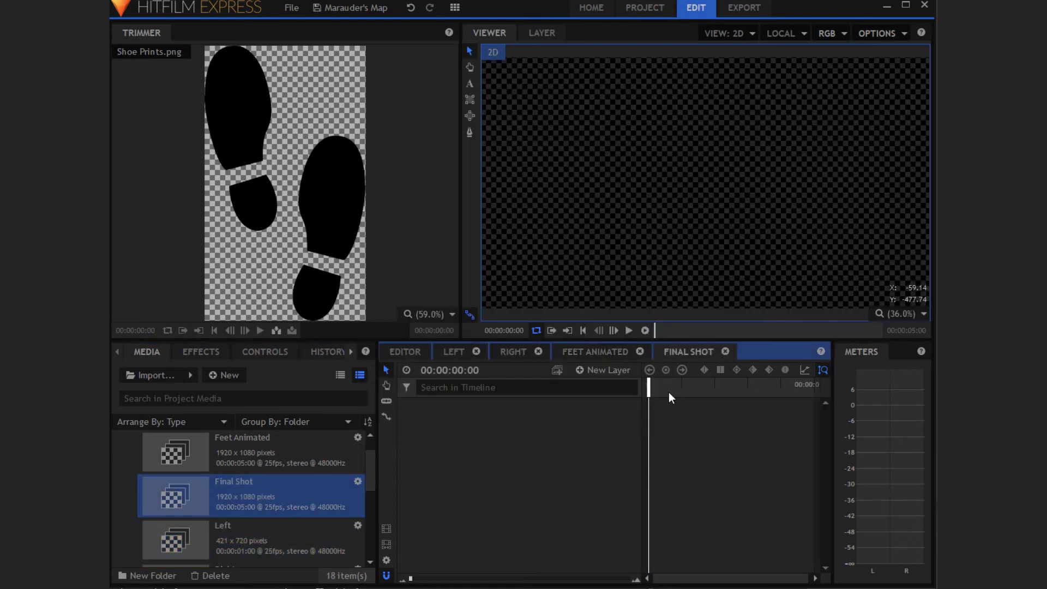
# - Add the Map Texture image to the Final Shot timeline
pyautogui.scroll(-5, 206, 442)
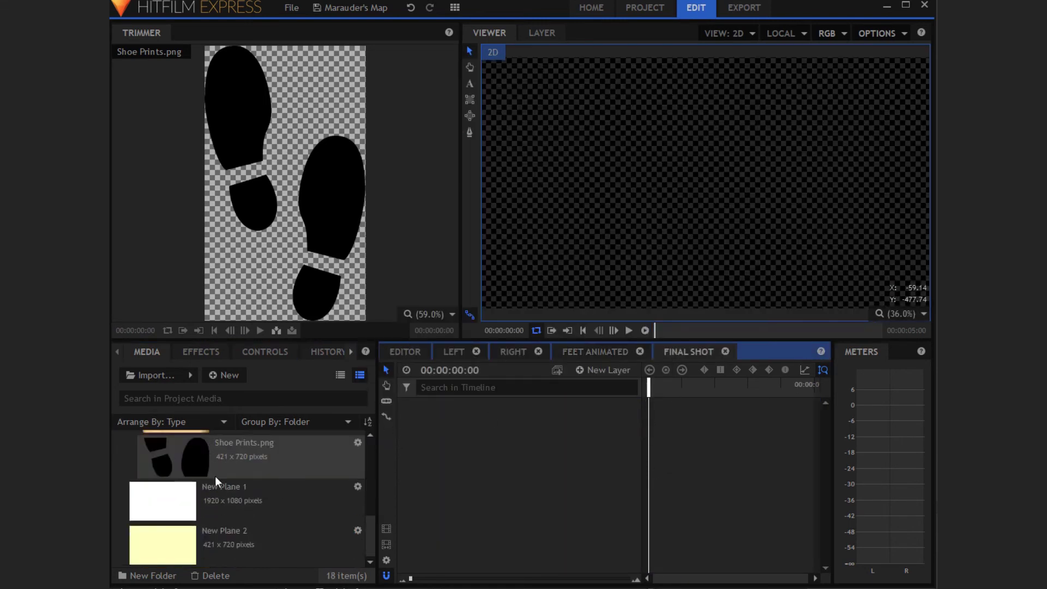
pyautogui.scroll(3, 215, 476)
pyautogui.moveTo(213, 511); pyautogui.dragTo(489, 443)
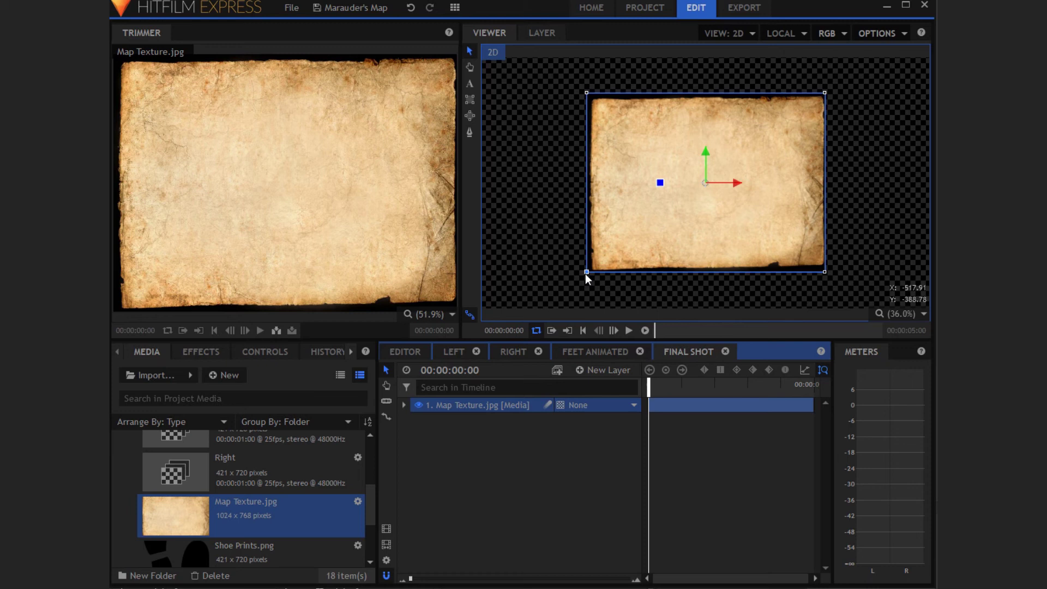
# - Enlarge and reposition Map Texture.jpg to cover the frame, then set viewer zoom to Scale to fit
pyautogui.moveTo(587, 271); pyautogui.dragTo(368, 356)
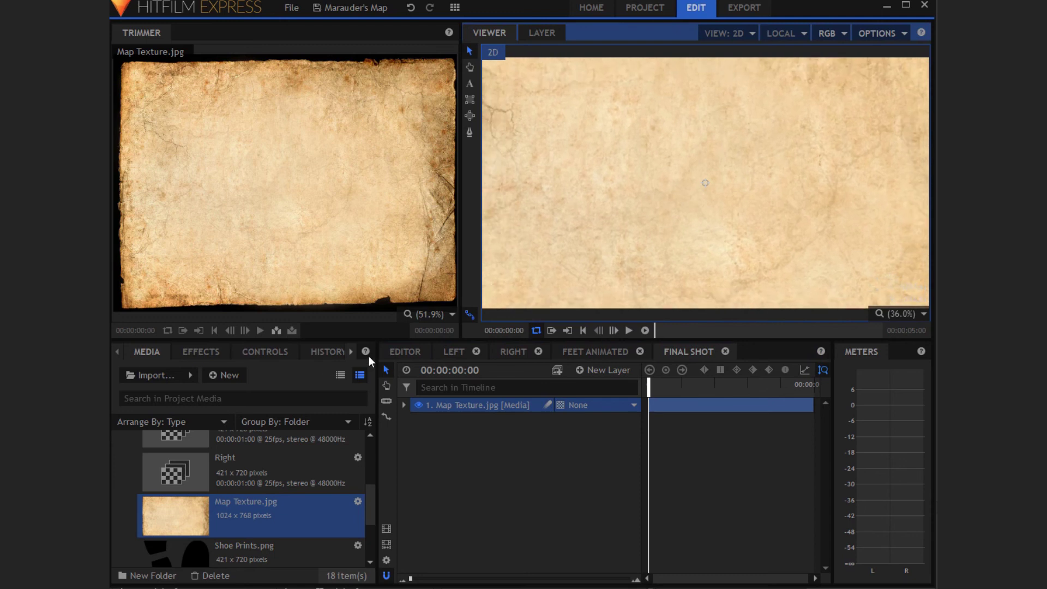
pyautogui.scroll(-5, 582, 243)
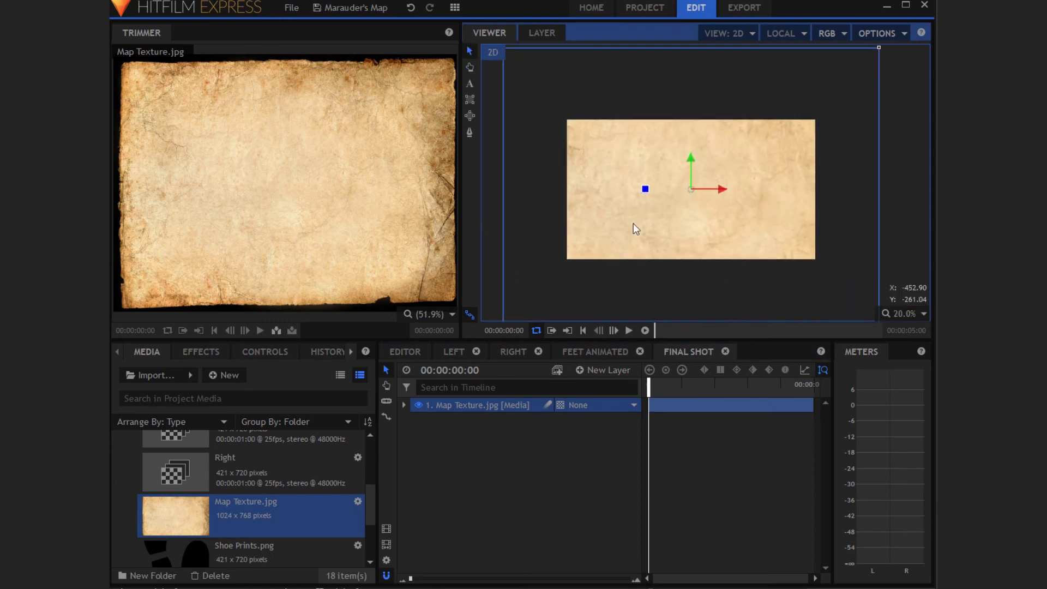
pyautogui.moveTo(690, 189); pyautogui.dragTo(745, 131)
pyautogui.click(564, 458)
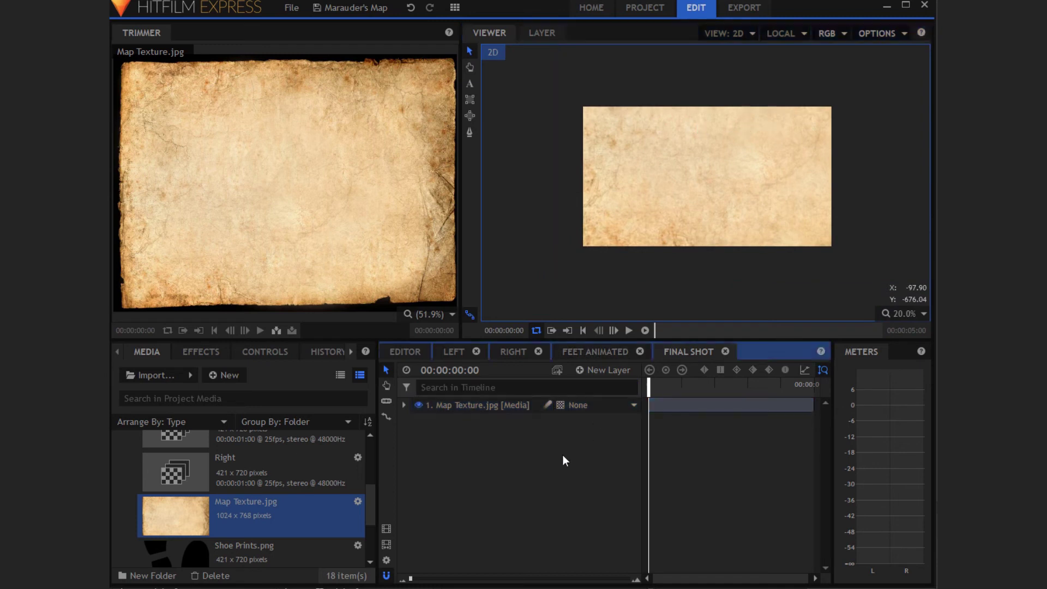
pyautogui.click(897, 314)
pyautogui.click(869, 467)
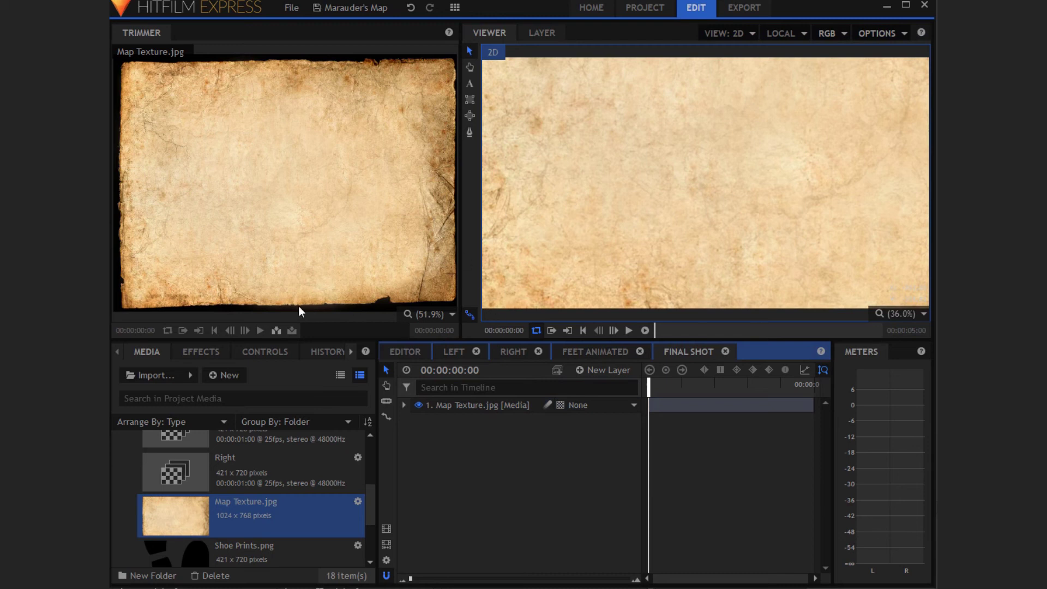
# - Apply the Hue, Saturation & Lightness effect to the map texture
pyautogui.click(202, 351)
pyautogui.click(224, 371)
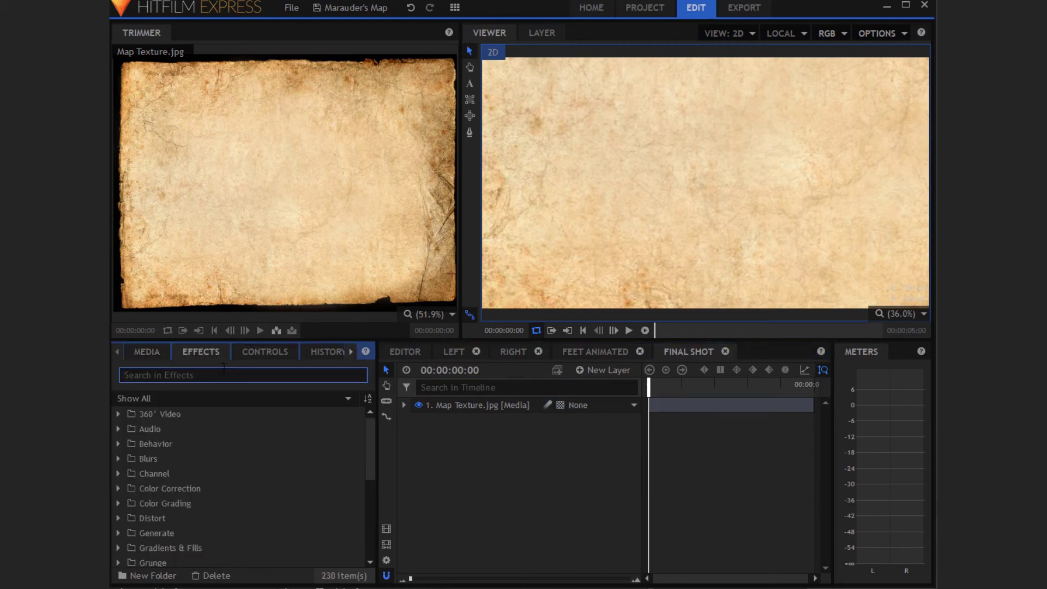
pyautogui.write('hue')
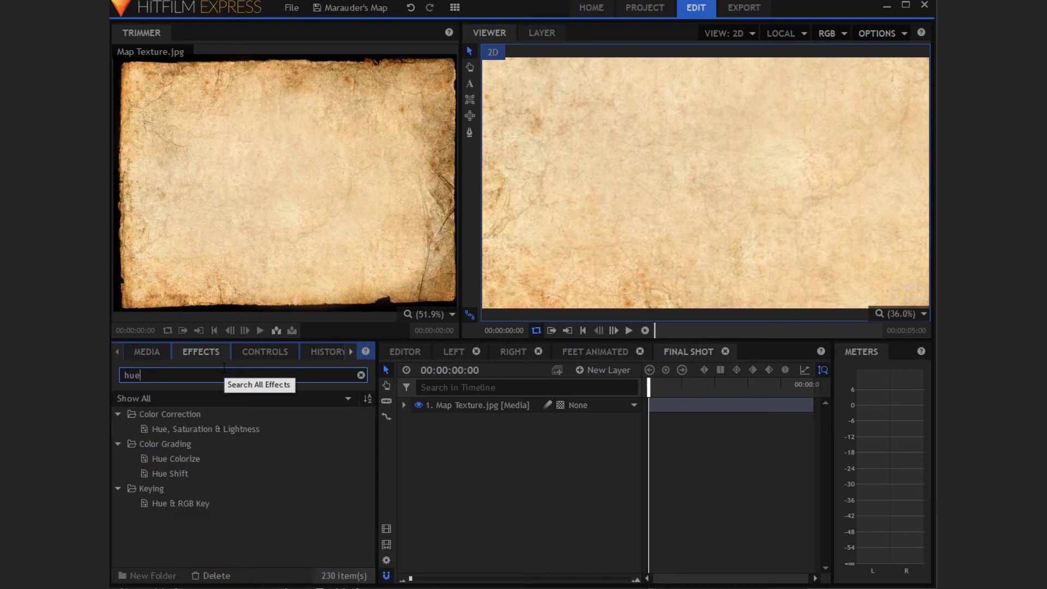
pyautogui.moveTo(224, 428); pyautogui.dragTo(483, 415)
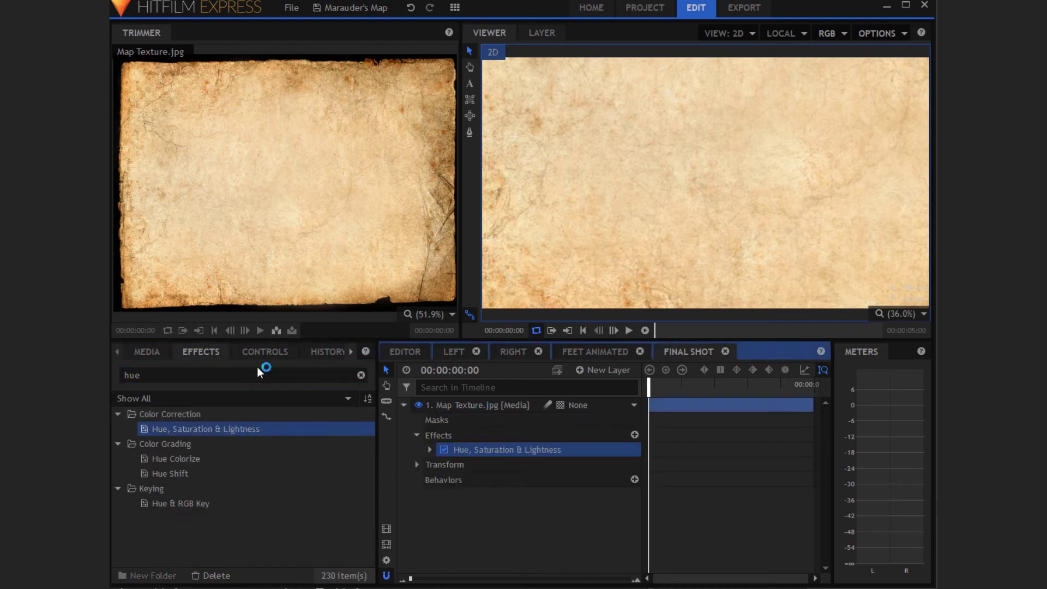
# - Set the effect's Master Saturation to -56 and Lightness to -4
pyautogui.click(265, 352)
pyautogui.click(132, 465)
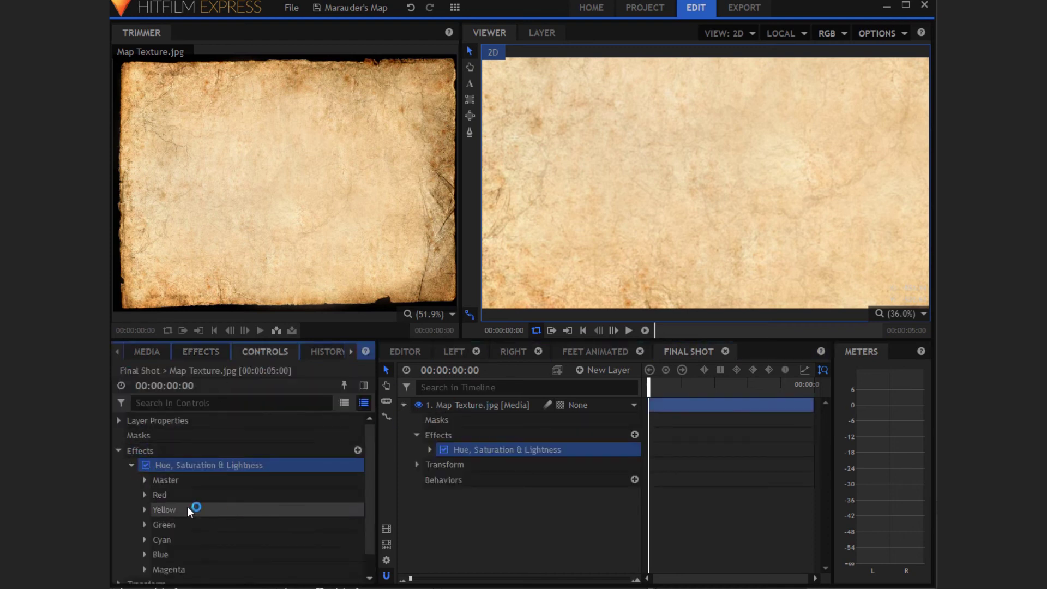
pyautogui.click(144, 479)
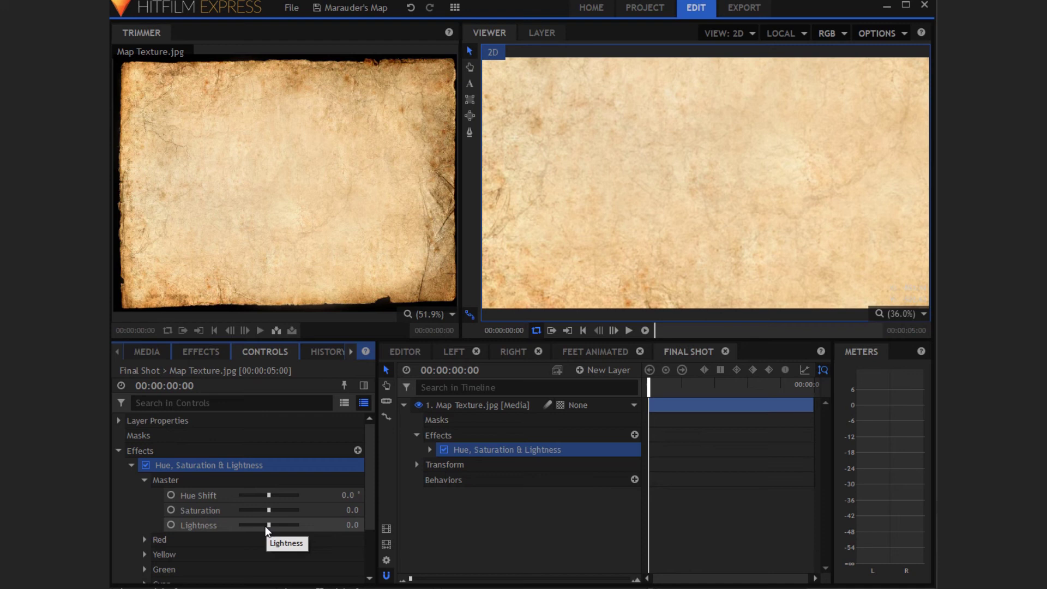
pyautogui.moveTo(266, 524); pyautogui.dragTo(256, 522)
pyautogui.click(263, 509)
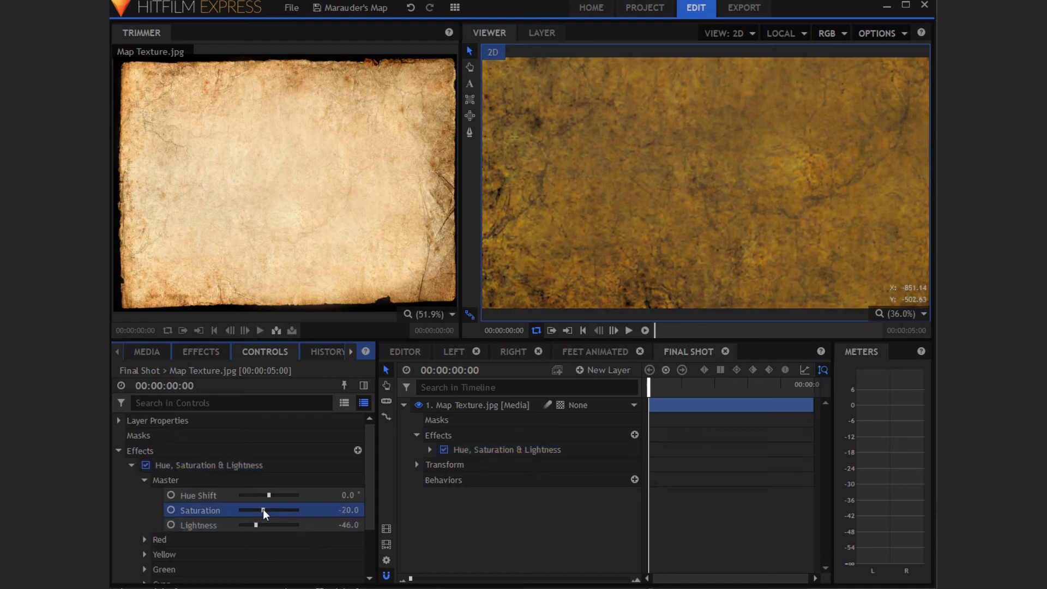
pyautogui.moveTo(256, 525)
pyautogui.mouseDown()
pyautogui.moveTo(272, 526)
pyautogui.moveTo(260, 512)
pyautogui.mouseUp()
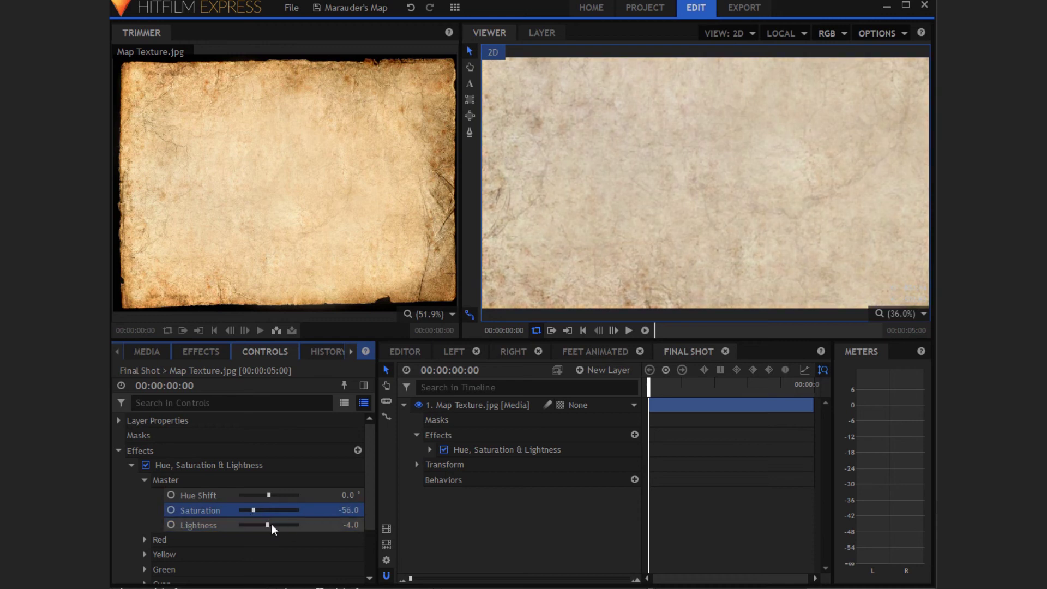
pyautogui.click(533, 543)
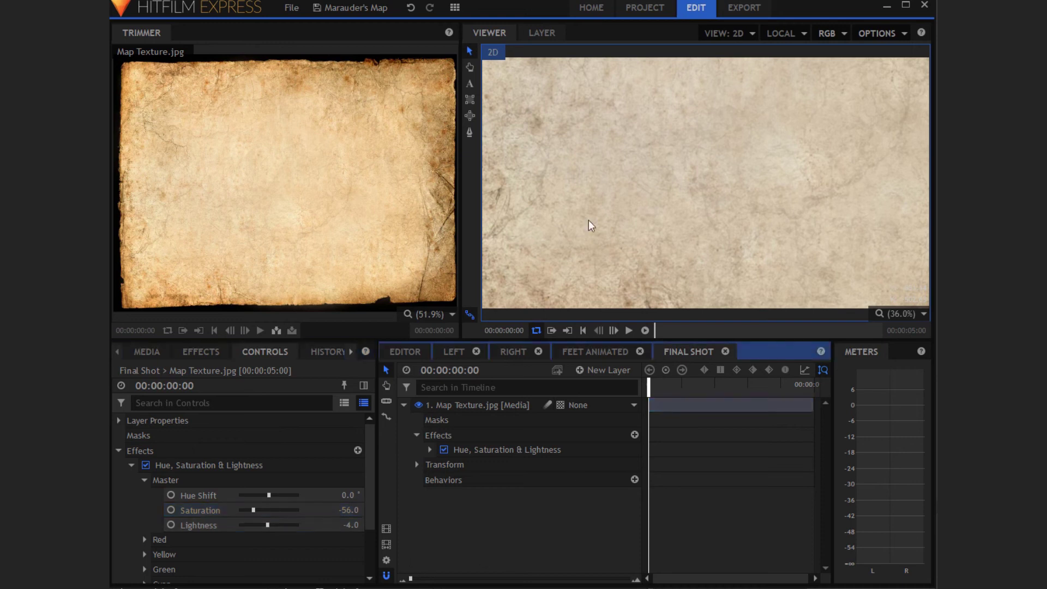
pyautogui.click(132, 464)
pyautogui.click(118, 450)
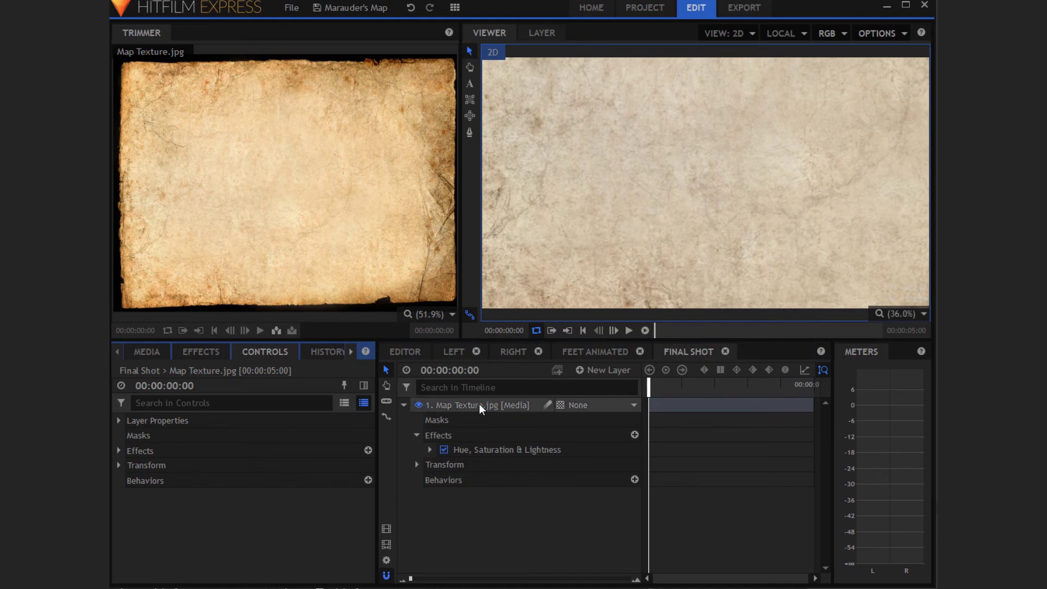
# - Add the Feet Animated composite above the map texture in Final Shot
pyautogui.click(405, 404)
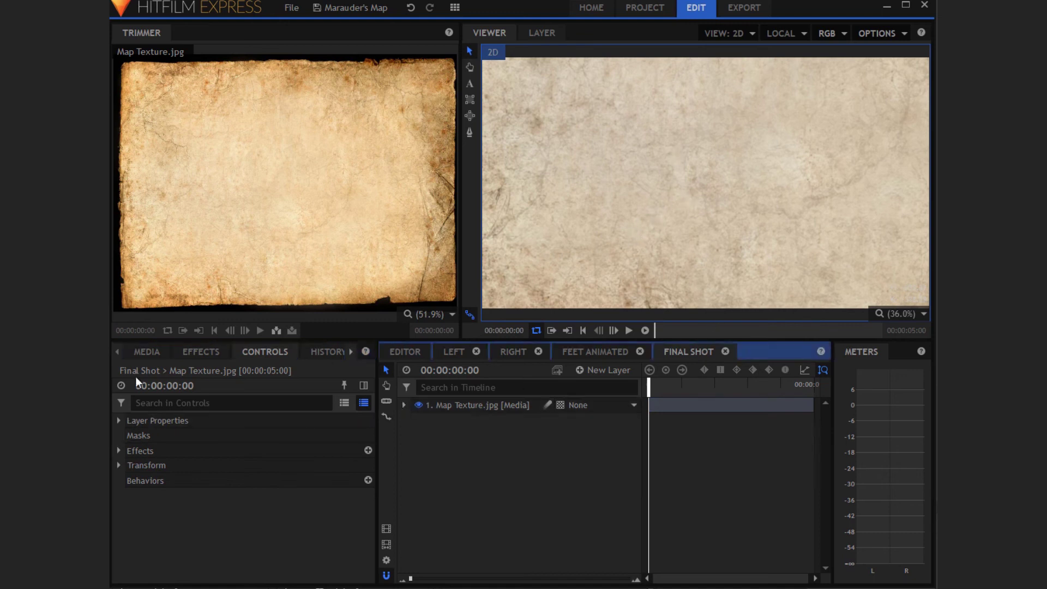
pyautogui.click(147, 351)
pyautogui.scroll(3, 261, 526)
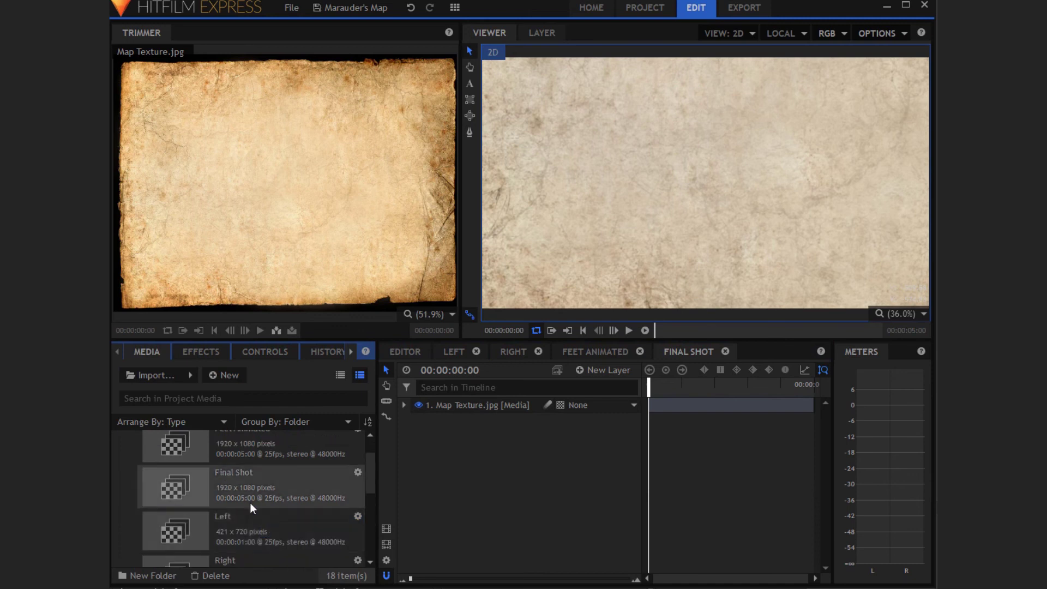
pyautogui.scroll(2, 233, 493)
pyautogui.moveTo(208, 483); pyautogui.dragTo(496, 404)
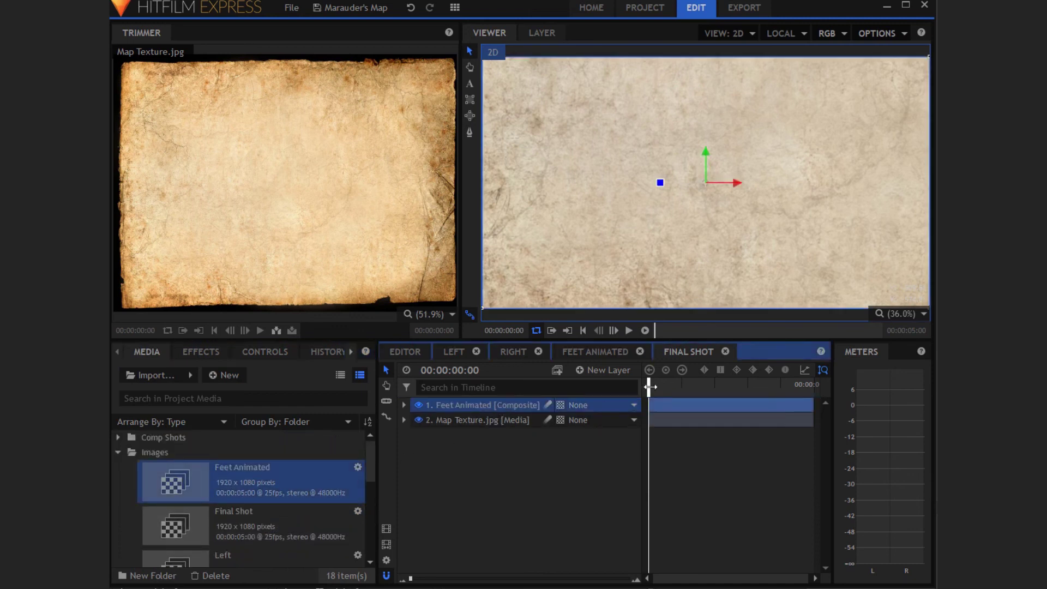
pyautogui.moveTo(650, 387); pyautogui.dragTo(672, 388)
pyautogui.click(691, 152)
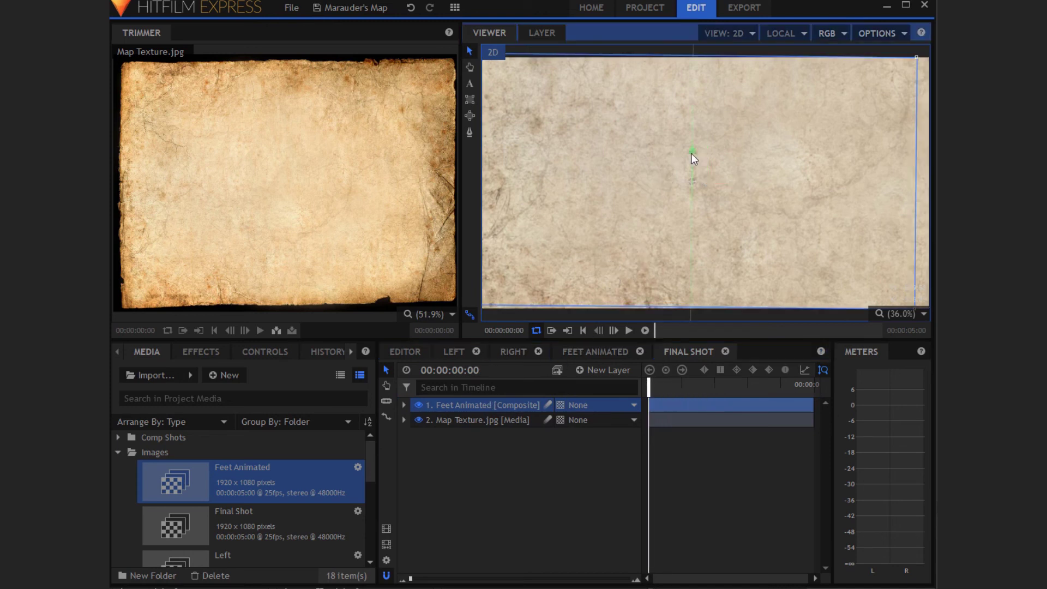
pyautogui.press('Home')
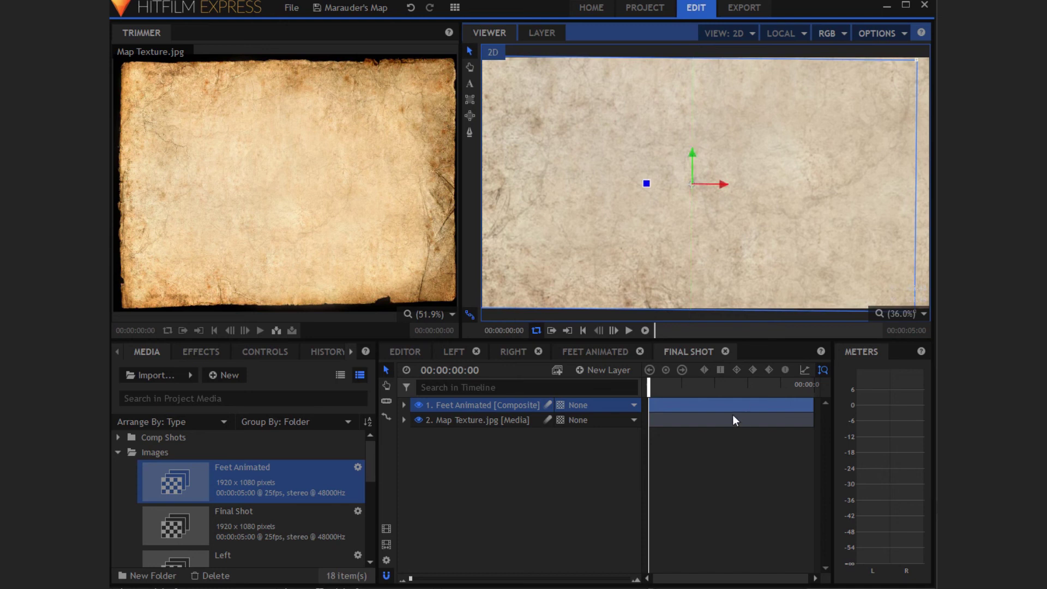
pyautogui.click(500, 510)
# - Set the Feet Animated layer's blend mode to Multiply and scrub to check the footprints
pyautogui.click(487, 404)
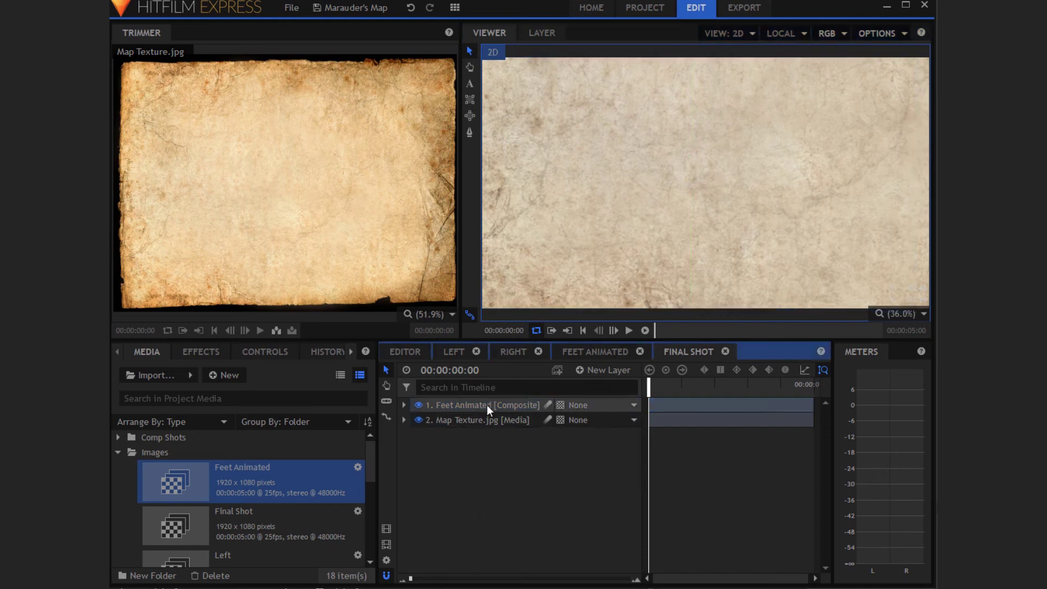
pyautogui.rightClick(487, 405)
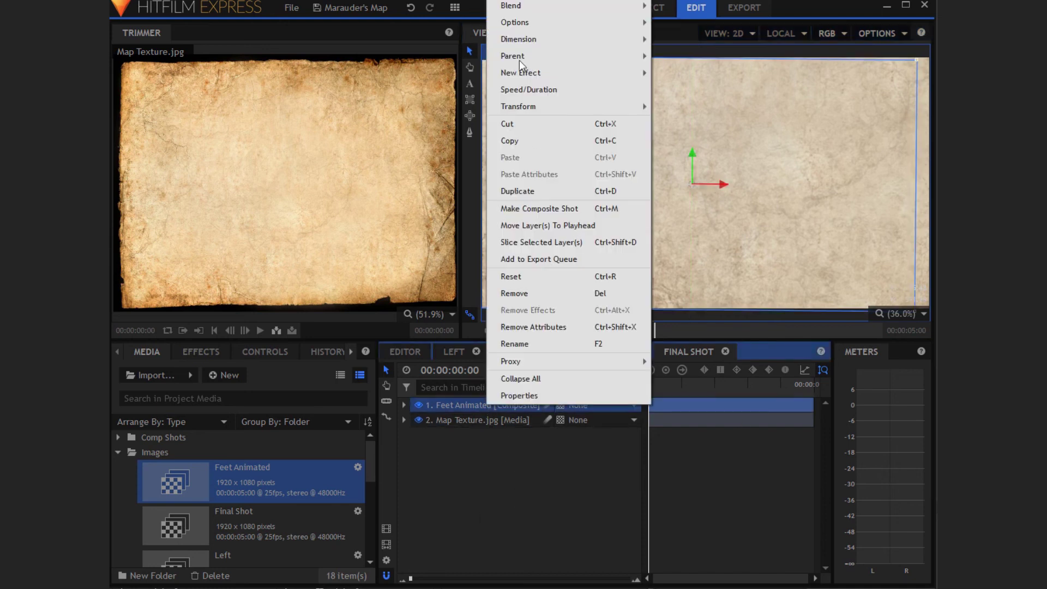
pyautogui.moveTo(530, 6)
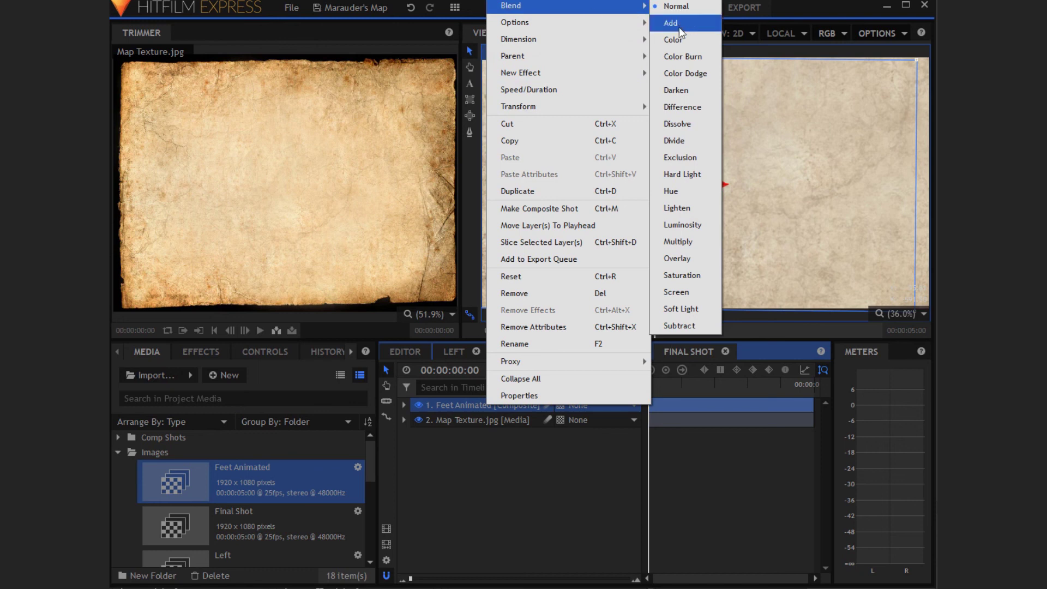
pyautogui.click(686, 242)
pyautogui.click(672, 388)
pyautogui.moveTo(671, 388); pyautogui.dragTo(742, 383)
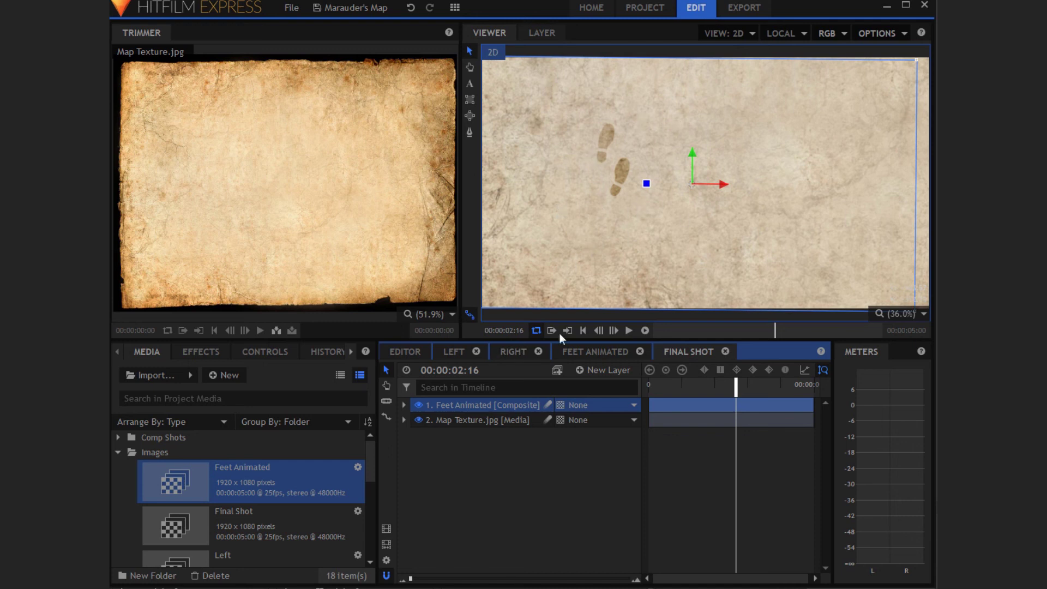
# - Raise the map texture's Hue, Saturation & Lightness saturation to -34, then rewind the shot
pyautogui.click(494, 420)
pyautogui.click(251, 354)
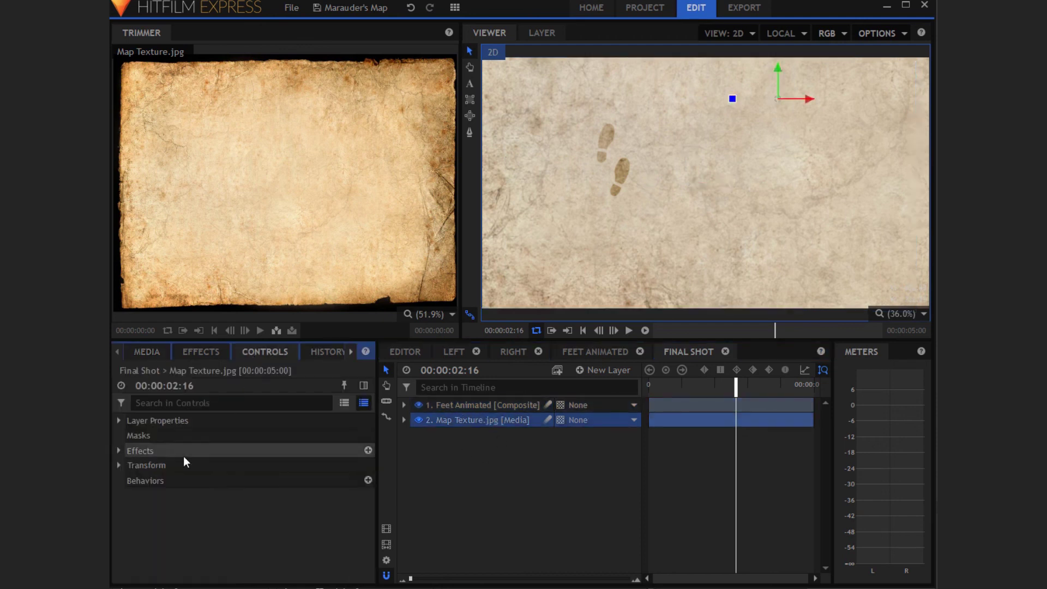
pyautogui.click(132, 465)
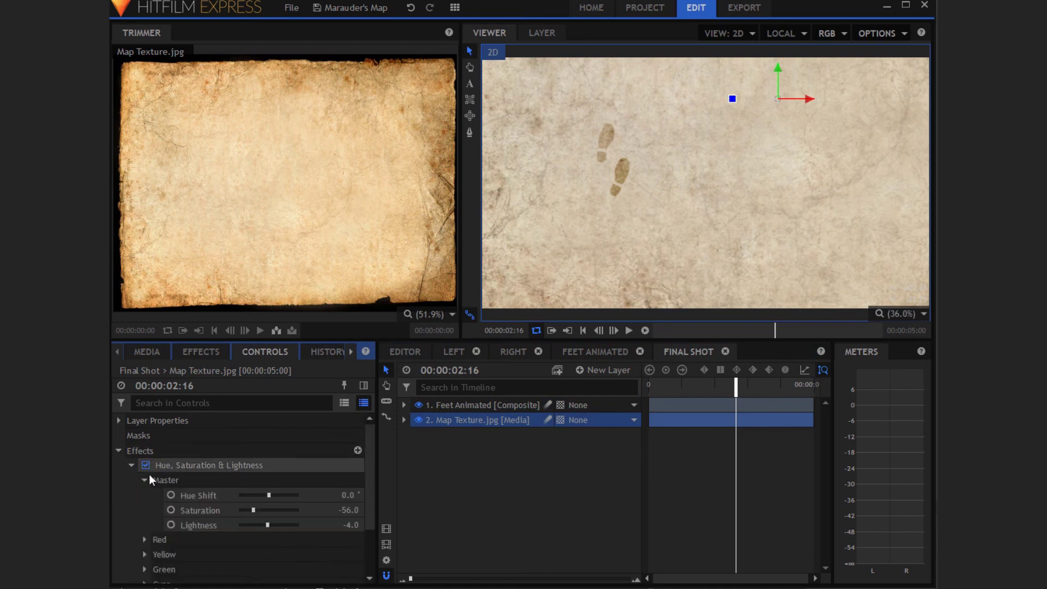
pyautogui.moveTo(251, 510); pyautogui.dragTo(269, 521)
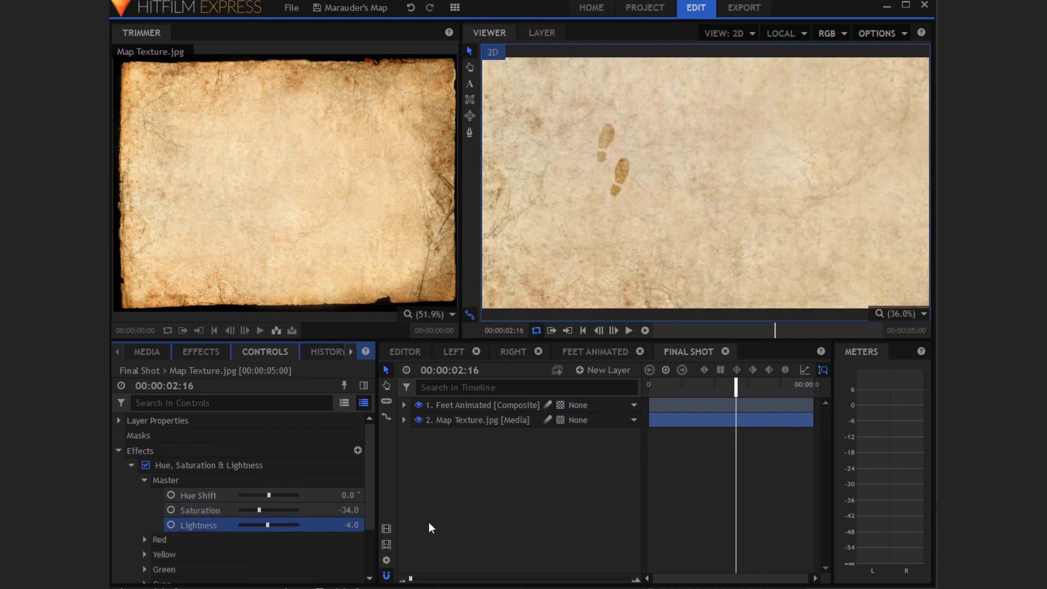
pyautogui.click(526, 535)
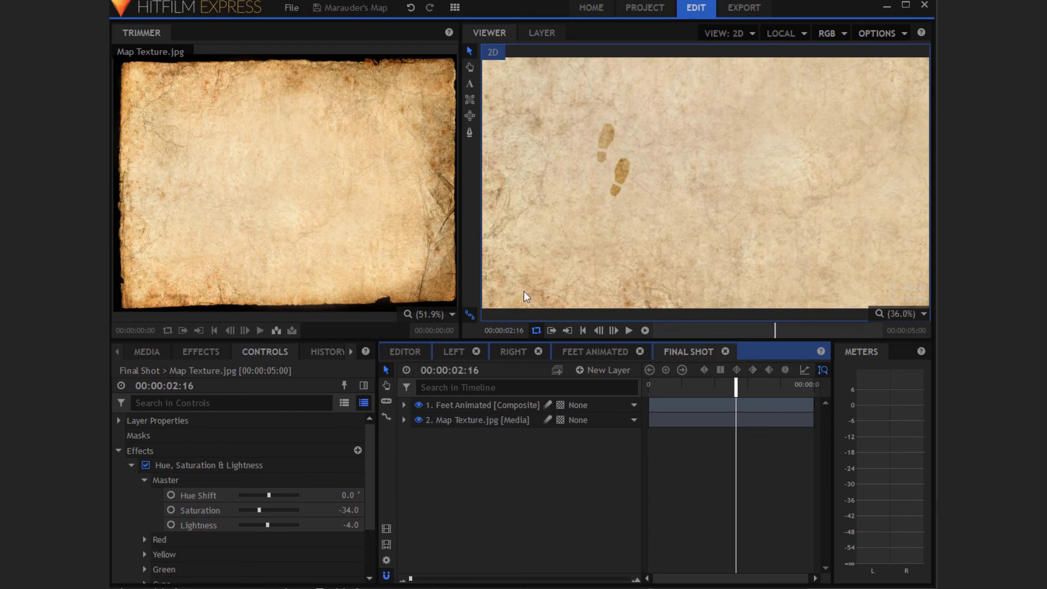
pyautogui.moveTo(736, 387); pyautogui.dragTo(647, 382)
pyautogui.click(645, 333)
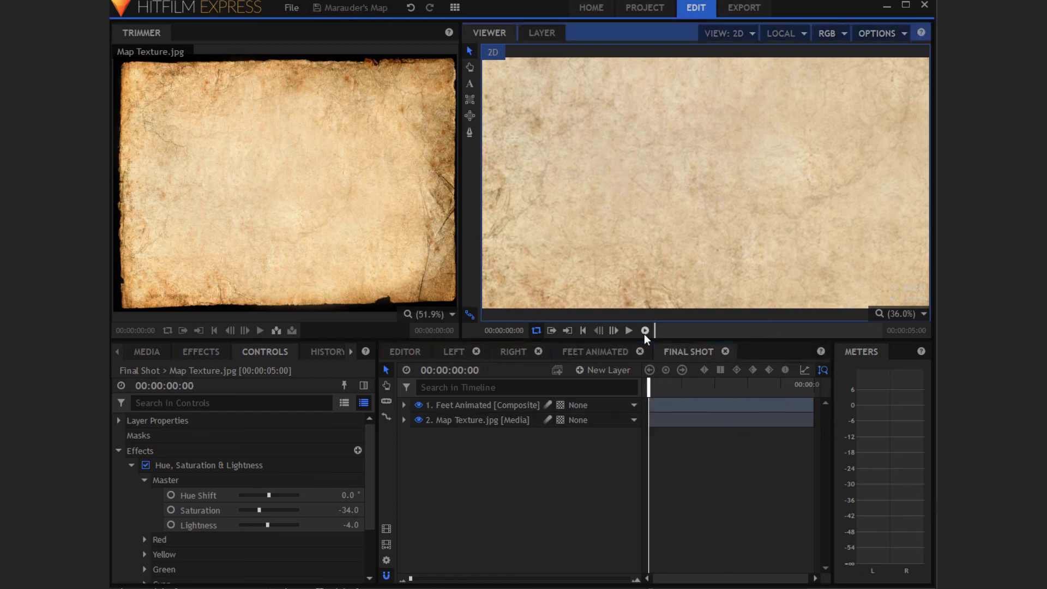
# - Preview Final Shot's playback, rewind to the start, and open Feet Animated's dimension choices
pyautogui.press('space')
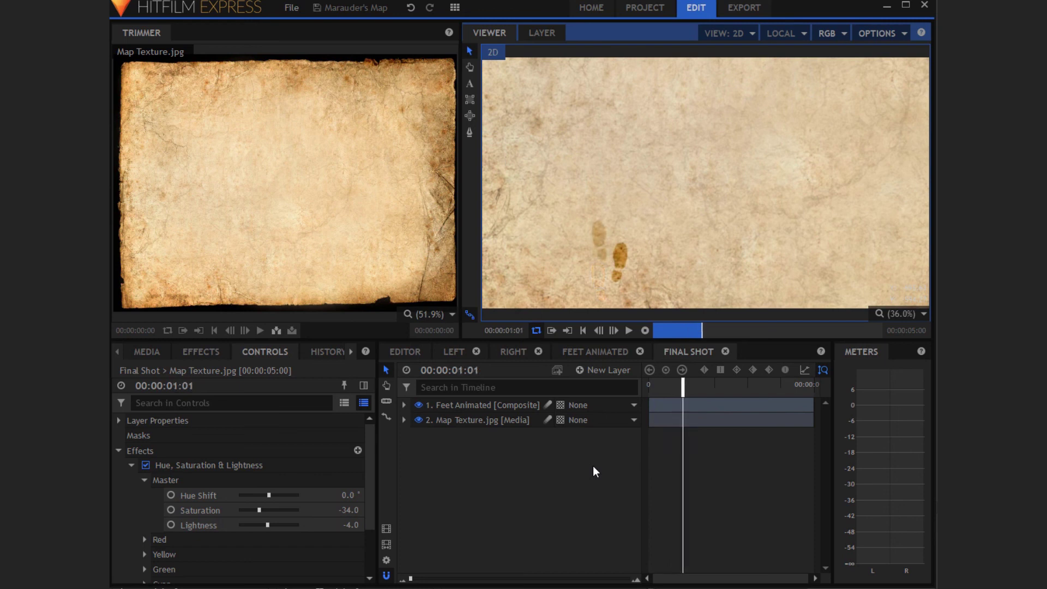
pyautogui.click(630, 331)
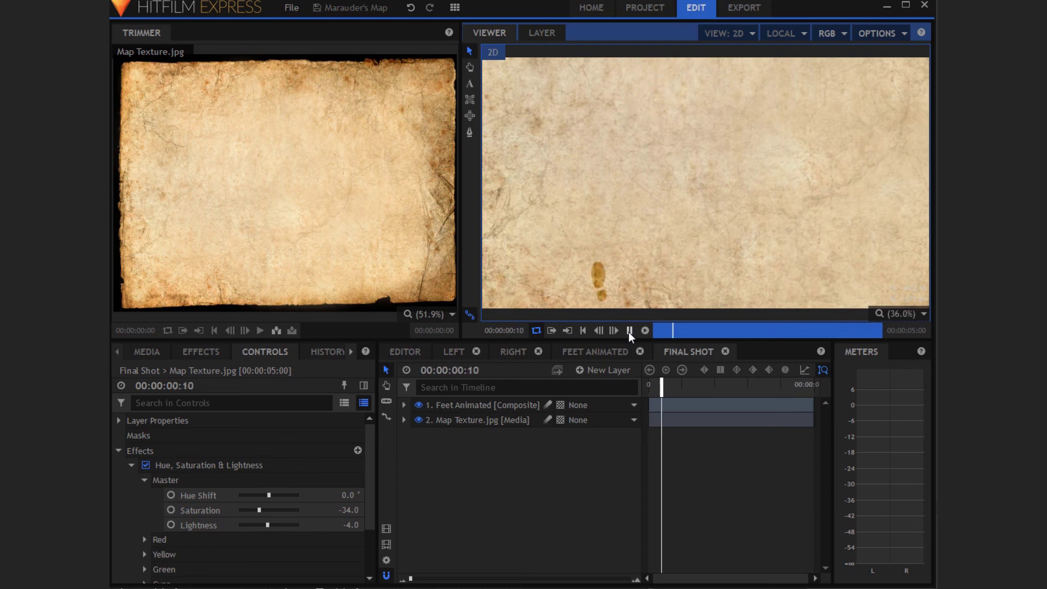
pyautogui.click(629, 331)
pyautogui.click(583, 330)
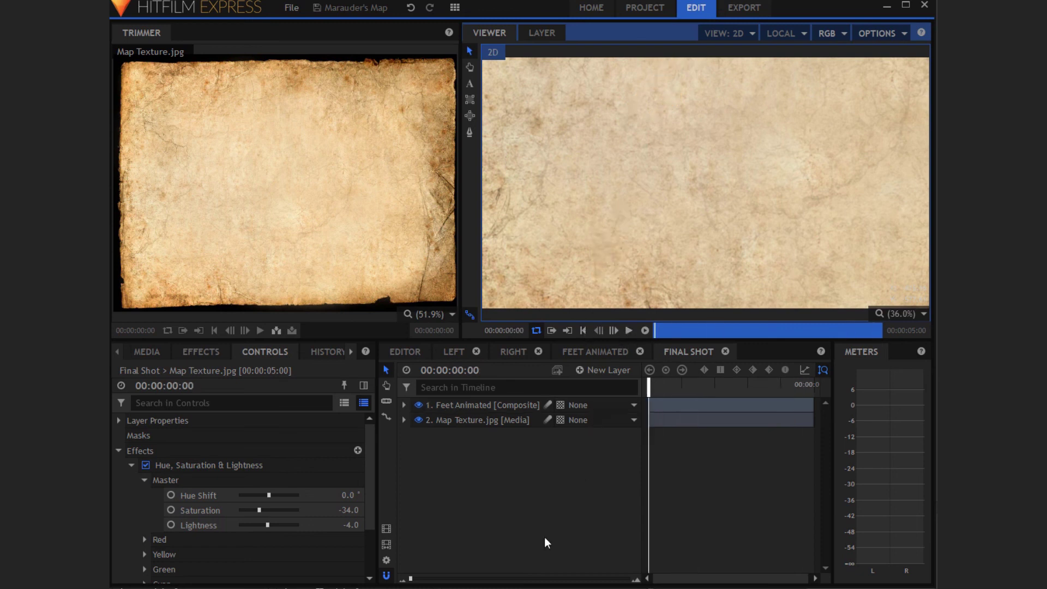
pyautogui.click(570, 405)
# - Make Feet Animated and Map Texture 3D Planes, accepting the new camera
pyautogui.click(587, 445)
pyautogui.click(561, 333)
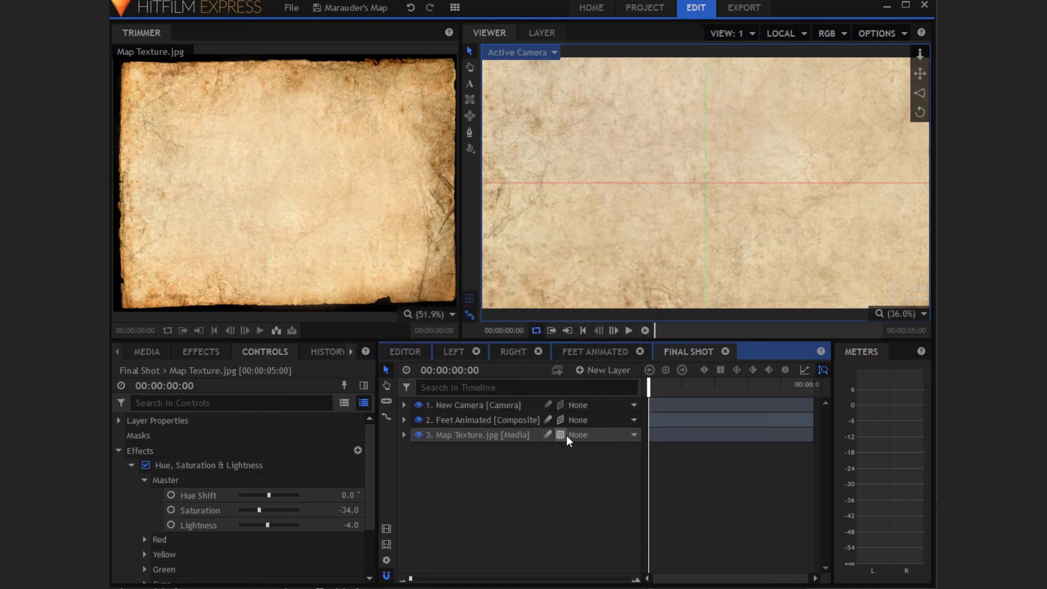
pyautogui.click(567, 434)
pyautogui.click(587, 467)
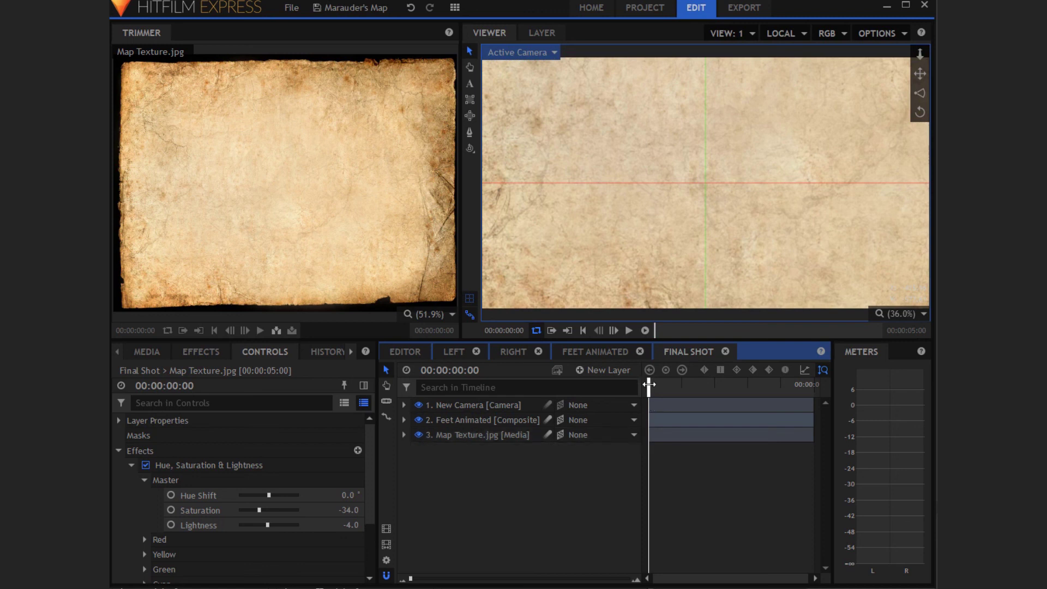
pyautogui.moveTo(648, 385); pyautogui.dragTo(543, 372)
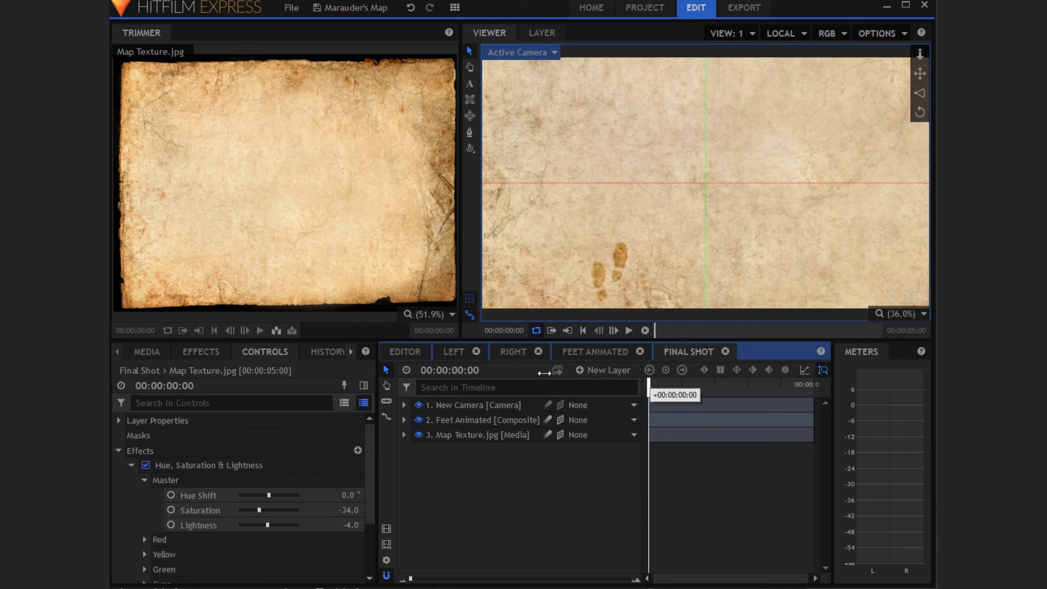
# - Keyframe the camera position at 0, 0, 1866.6 and move it to 94, -4 by the end
pyautogui.click(473, 406)
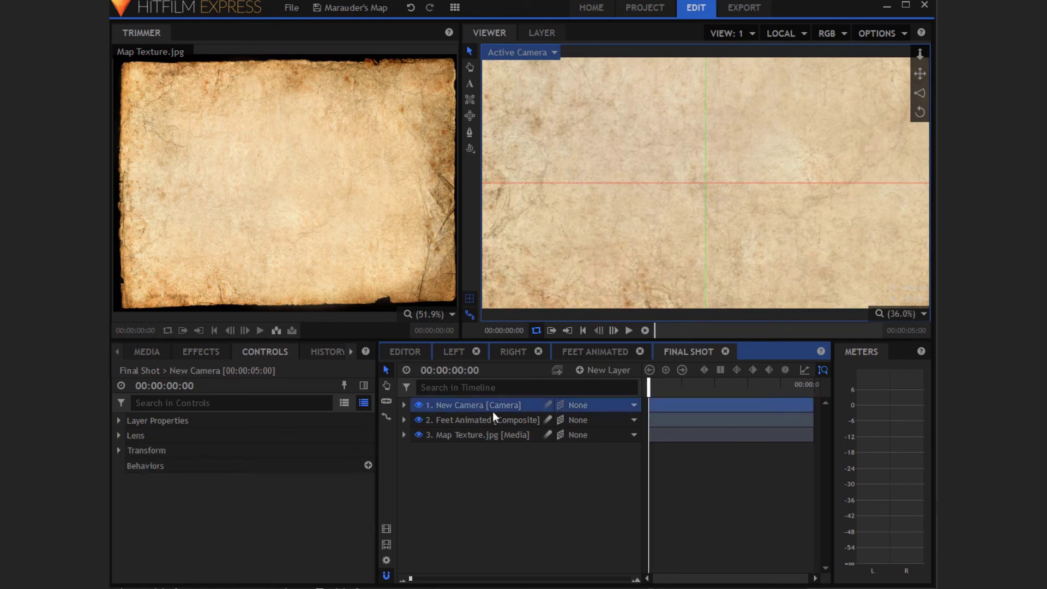
pyautogui.click(118, 450)
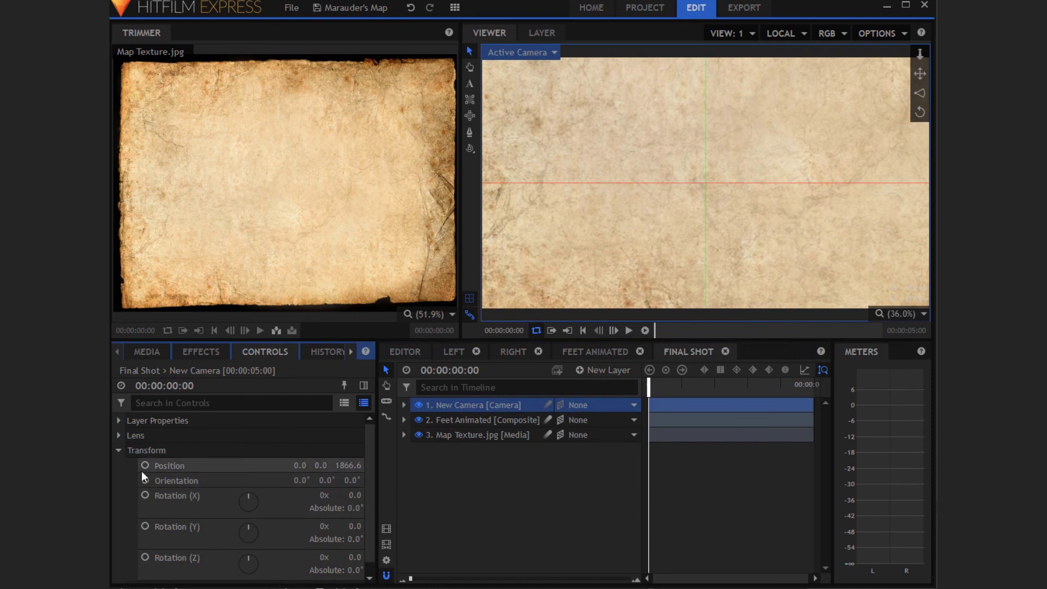
pyautogui.click(144, 467)
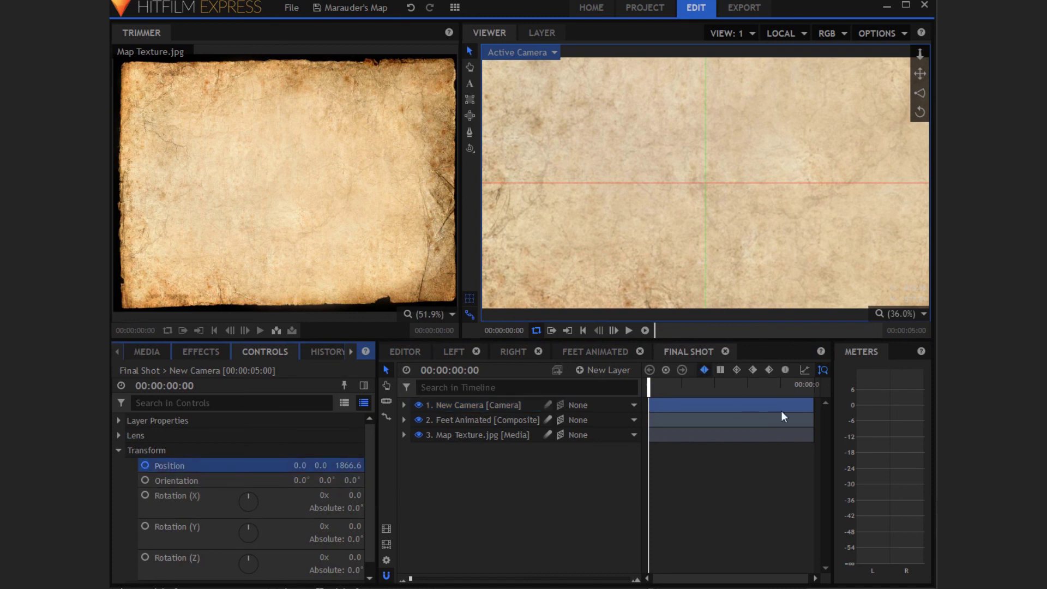
pyautogui.moveTo(662, 403); pyautogui.dragTo(843, 402)
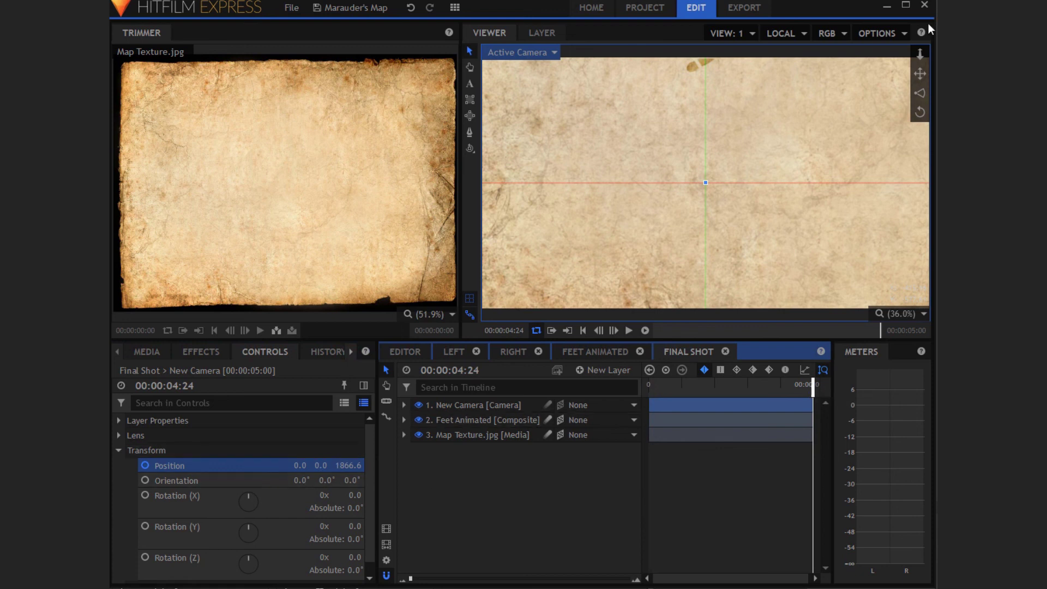
pyautogui.click(920, 74)
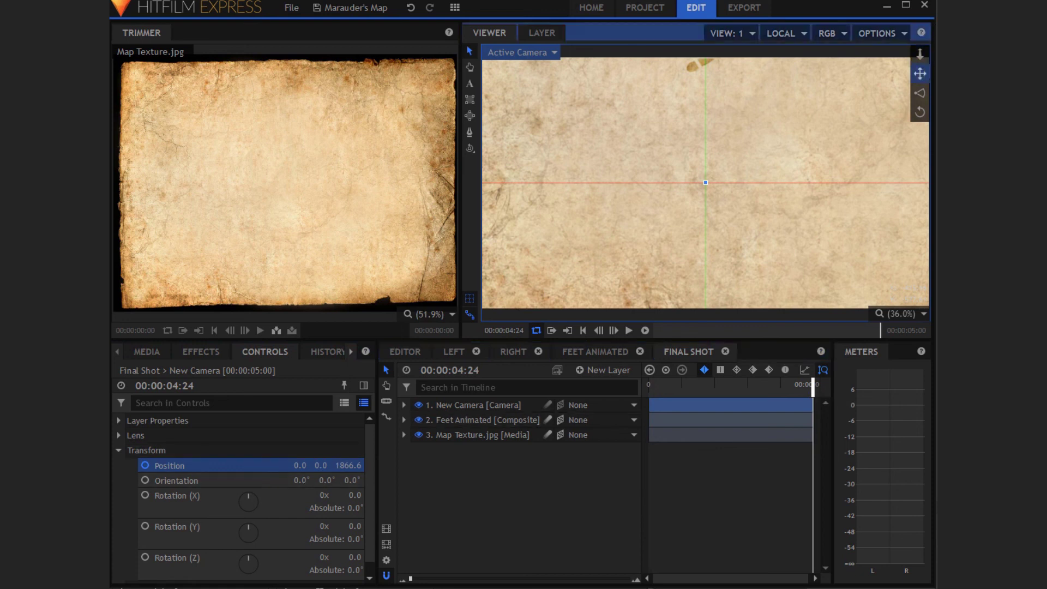
pyautogui.moveTo(600, 182); pyautogui.dragTo(653, 182)
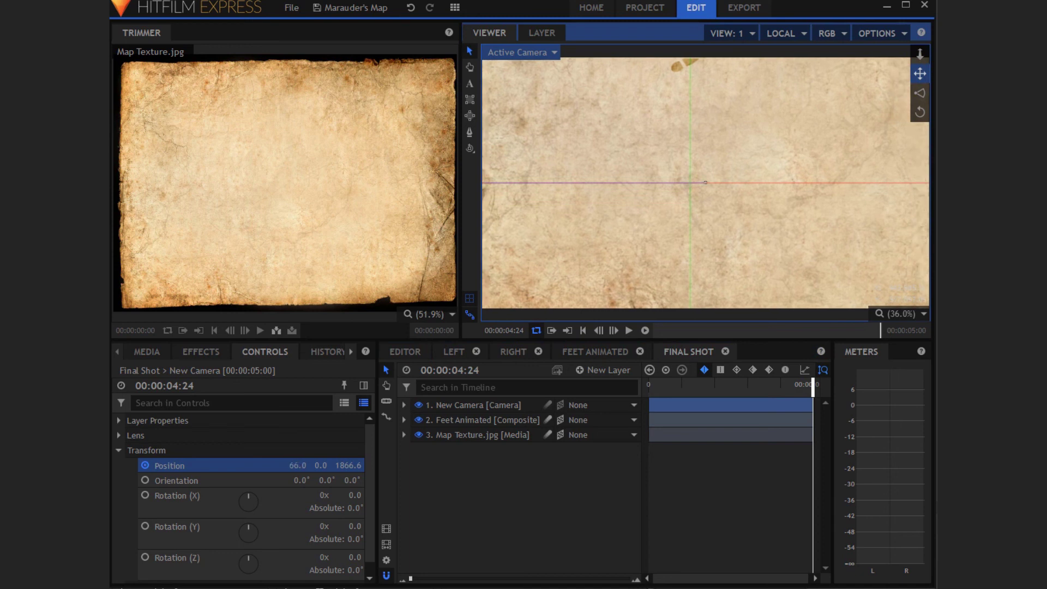
pyautogui.moveTo(653, 182); pyautogui.dragTo(675, 185)
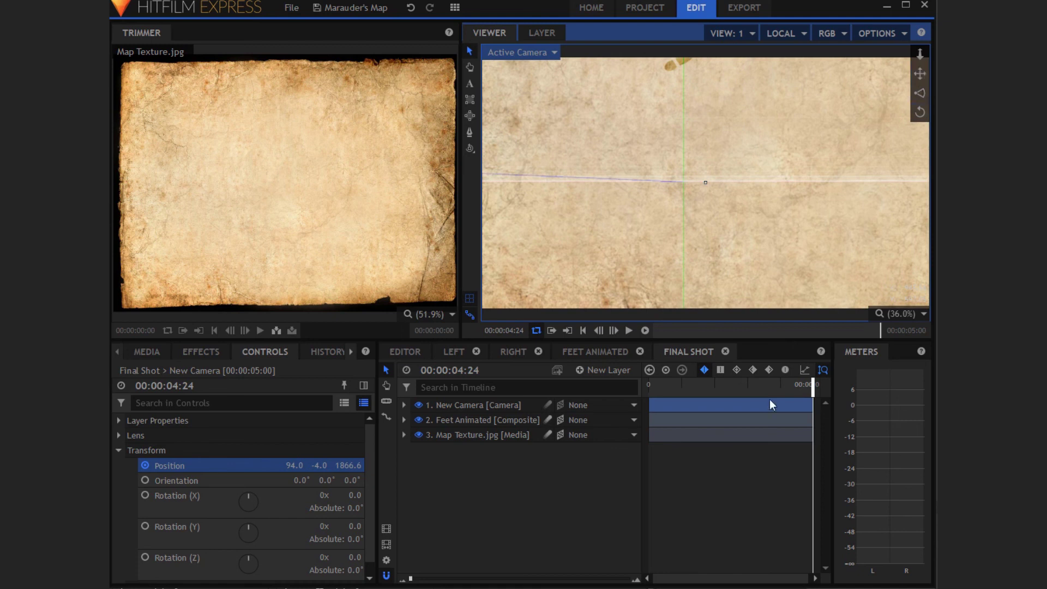
pyautogui.click(732, 385)
pyautogui.moveTo(726, 382); pyautogui.dragTo(575, 493)
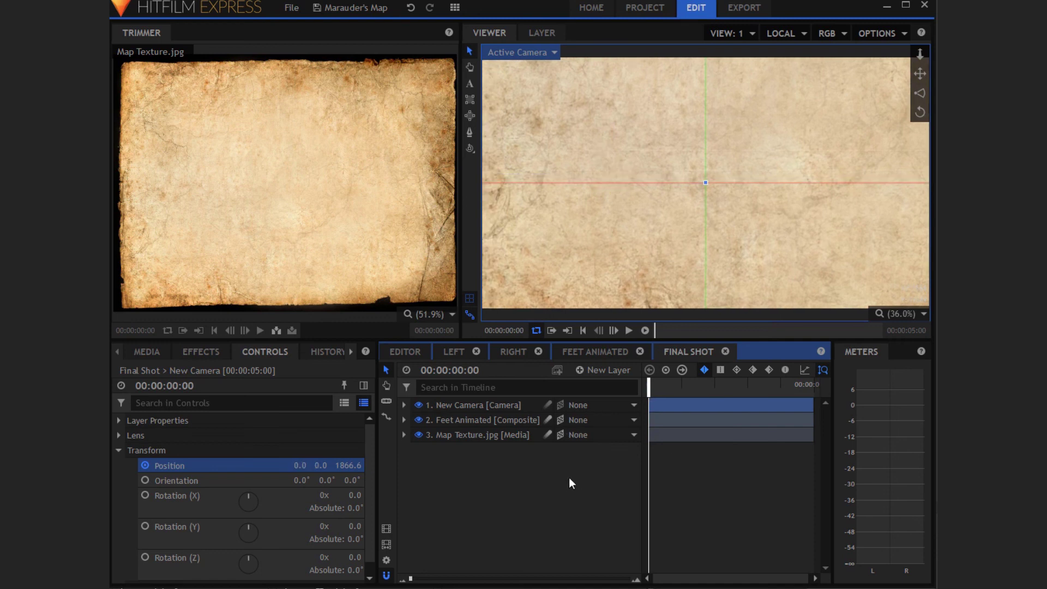
pyautogui.click(581, 476)
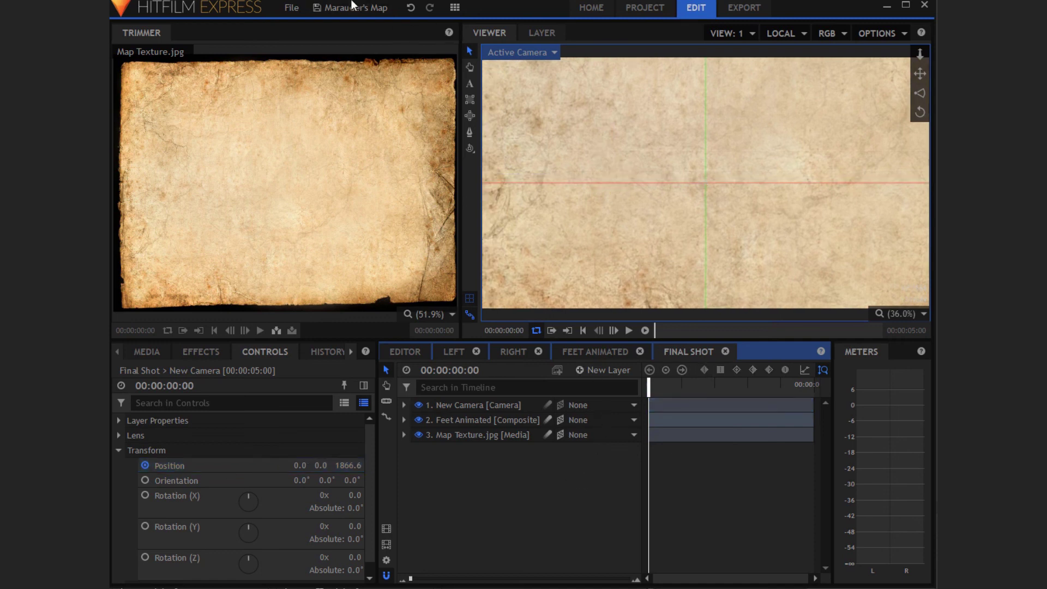